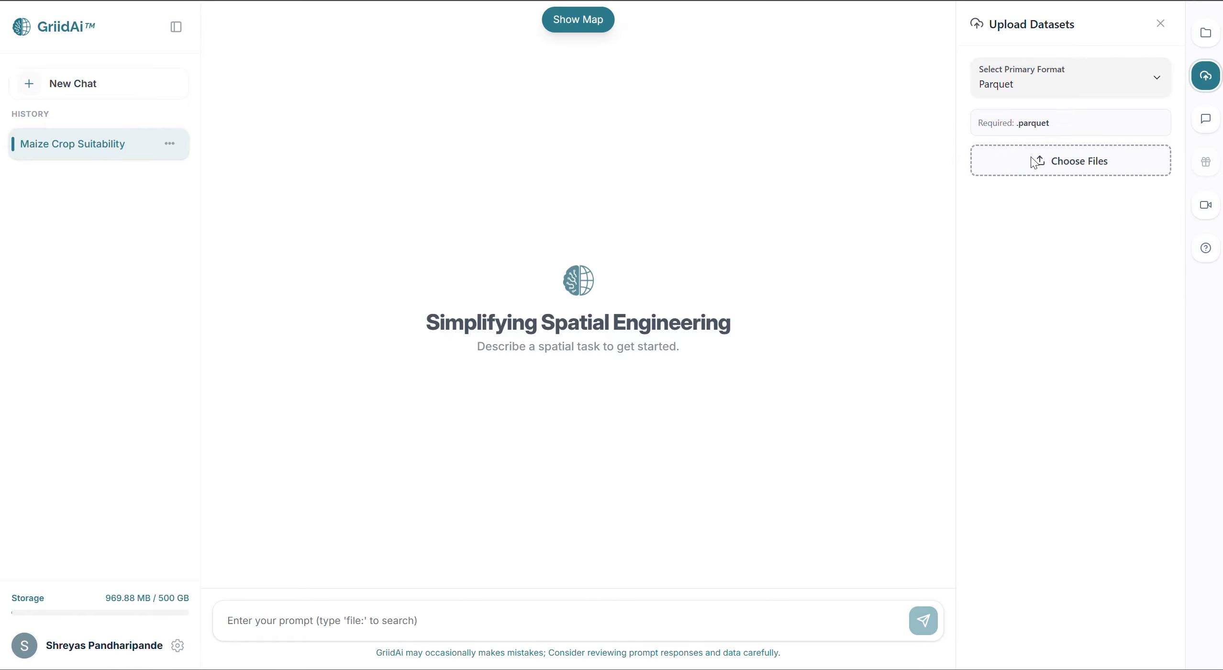
Upload CornBelt_StudyArea.parquet from the Study_area_boundary folder in Input_data and finish the upload
{"action": "left_click", "coordinate": [355, 103]}
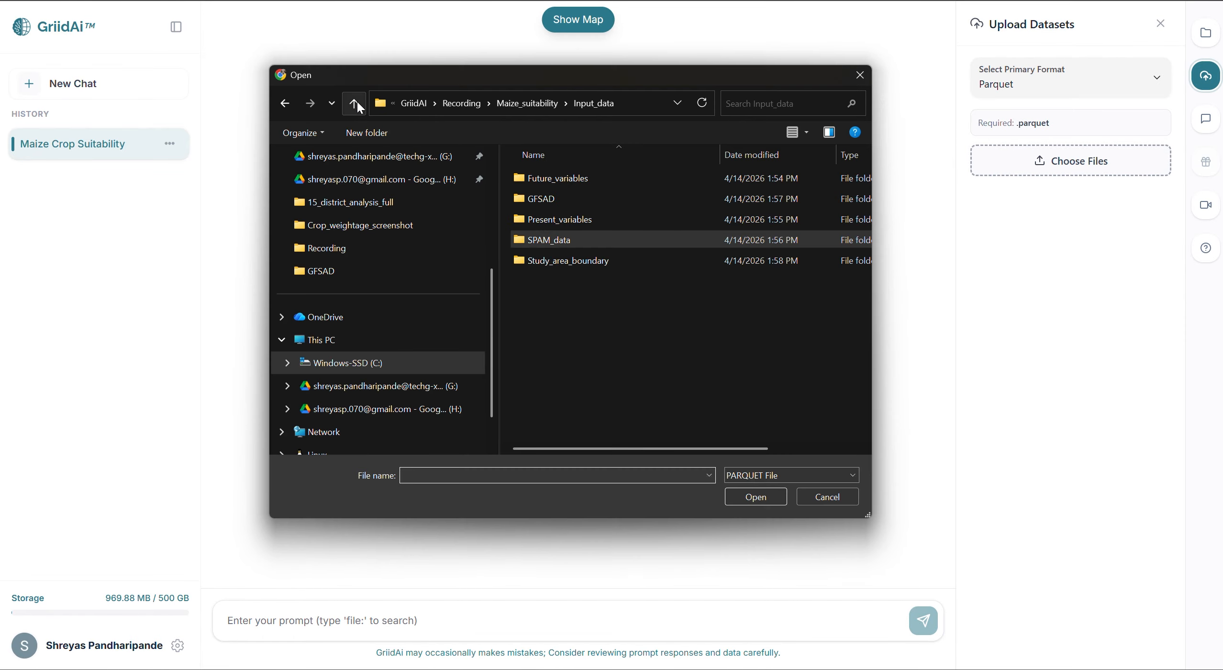
{"action": "double_click", "coordinate": [592, 259]}
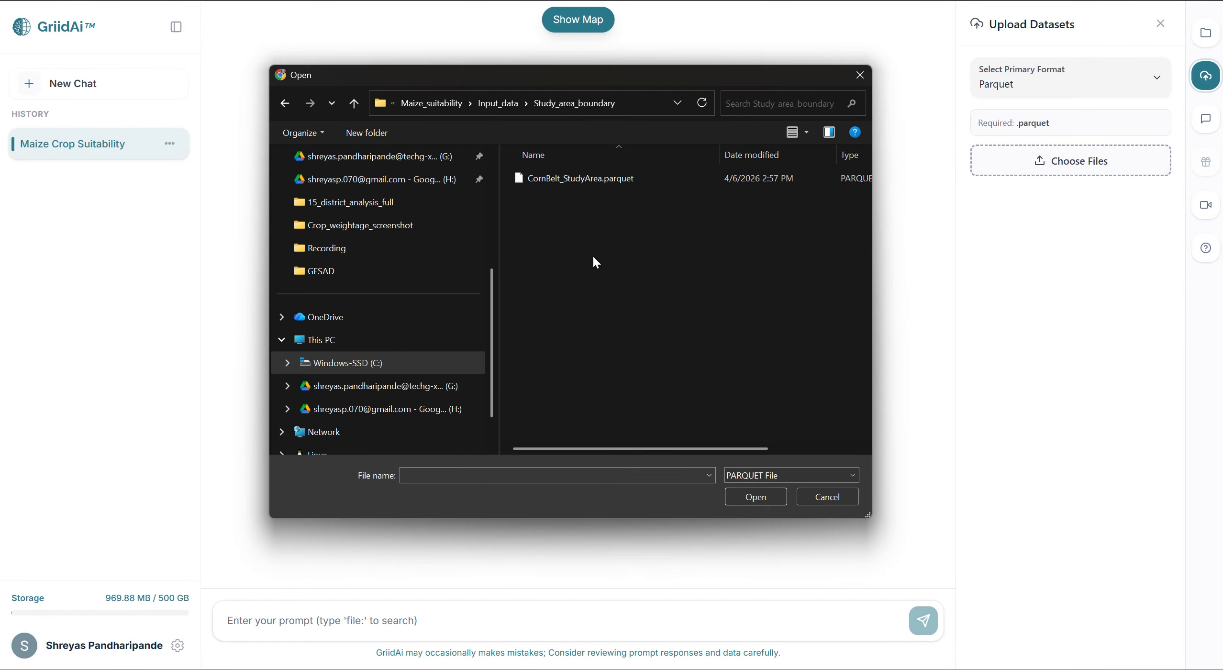
{"action": "left_click", "coordinate": [583, 179]}
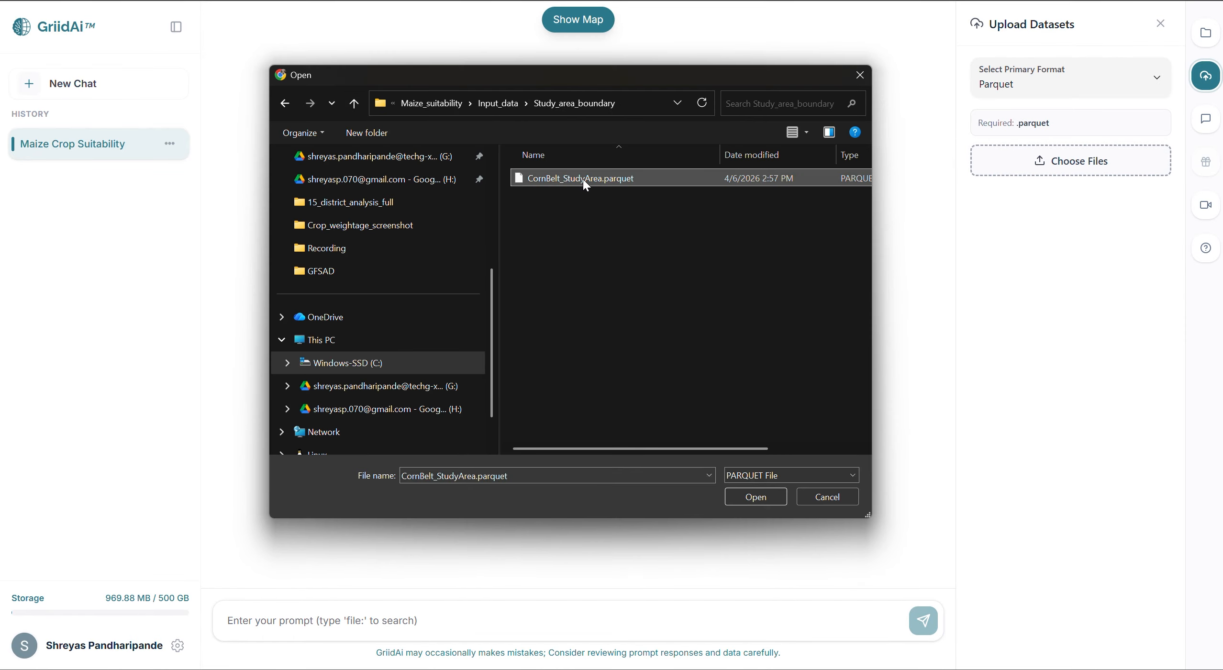
{"action": "left_click", "coordinate": [765, 499]}
{"action": "left_click", "coordinate": [1048, 266]}
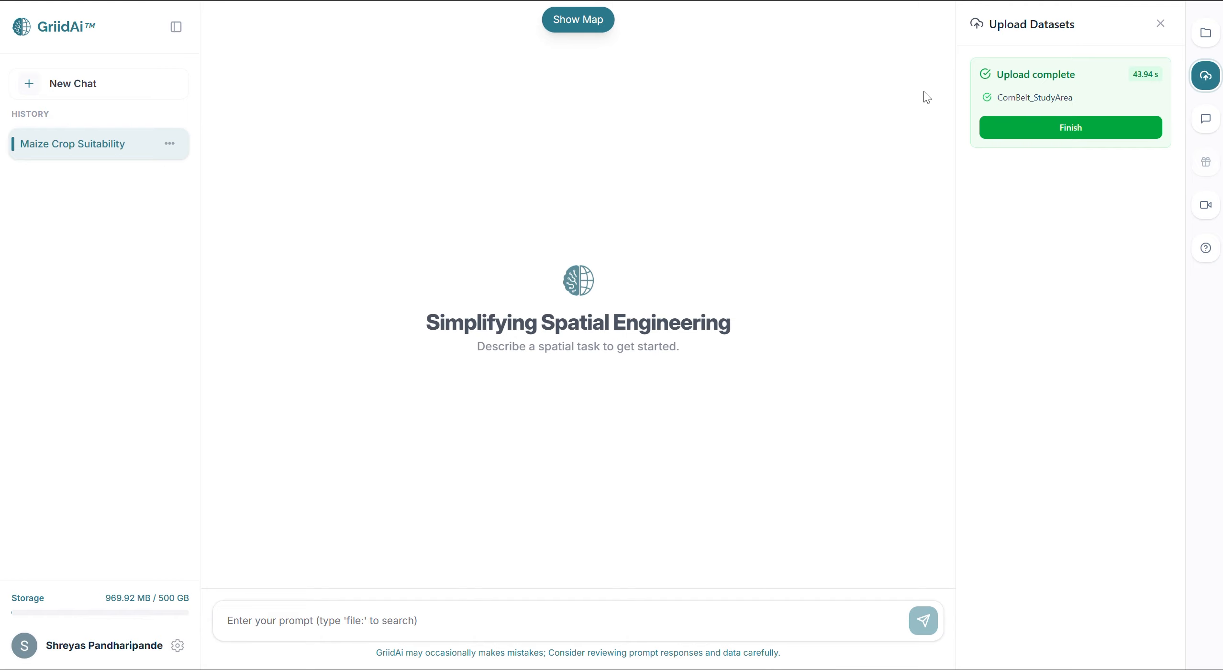
{"action": "left_click", "coordinate": [1051, 137]}
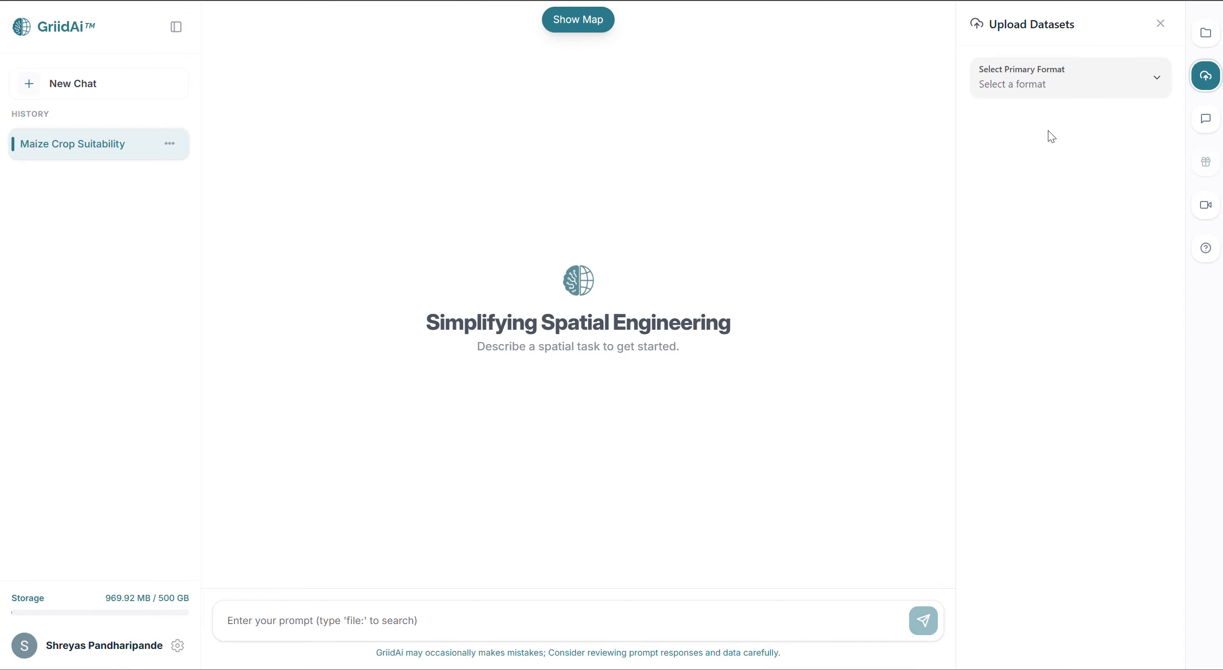
Display the CornBelt_StudyArea boundary from the data catalog on the map and inspect its extent
{"action": "left_click", "coordinate": [1215, 37]}
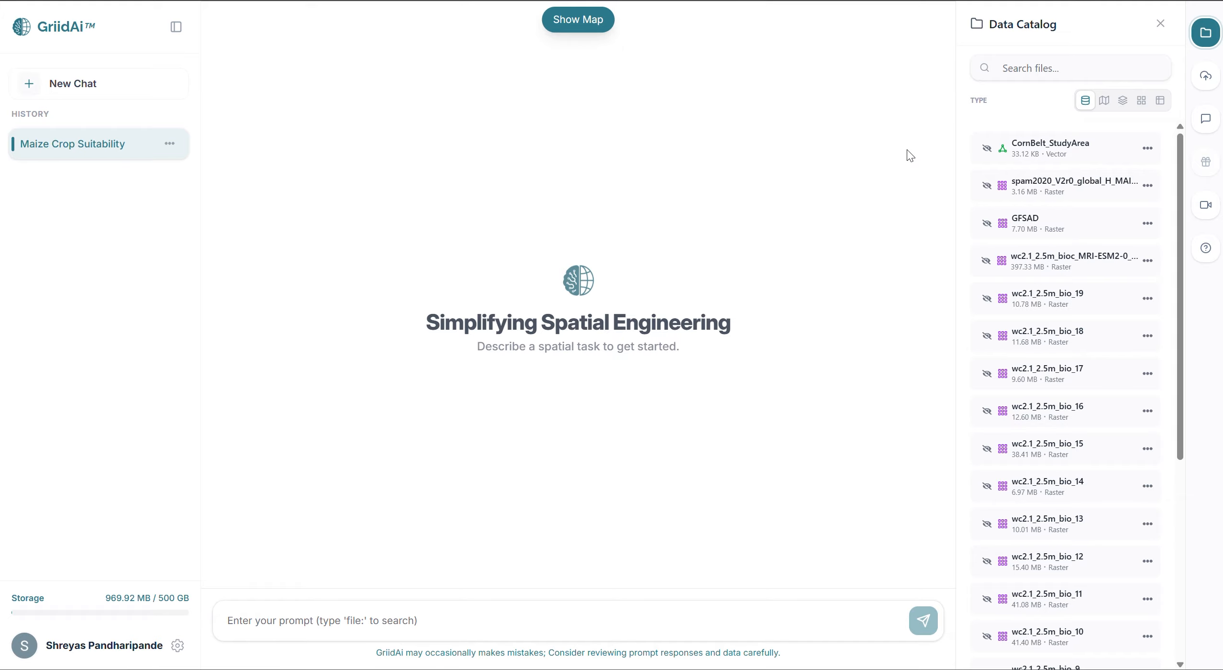
{"action": "left_click", "coordinate": [987, 150]}
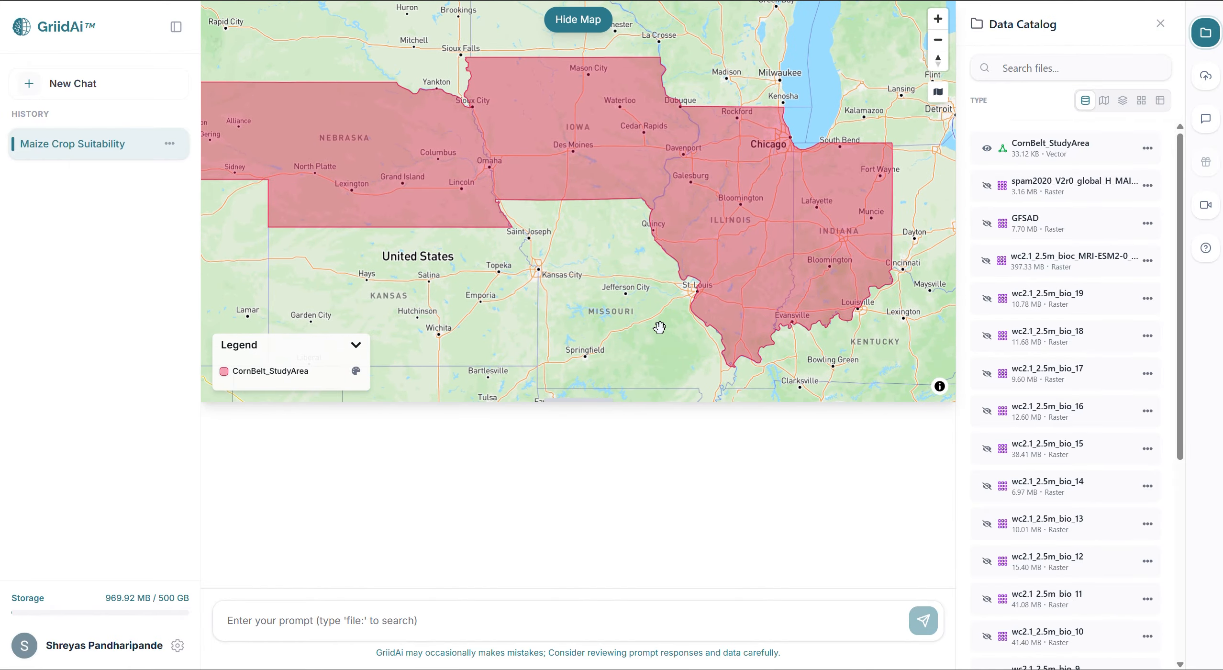
{"action": "left_click_drag", "start_coordinate": [659, 327], "coordinate": [710, 344]}
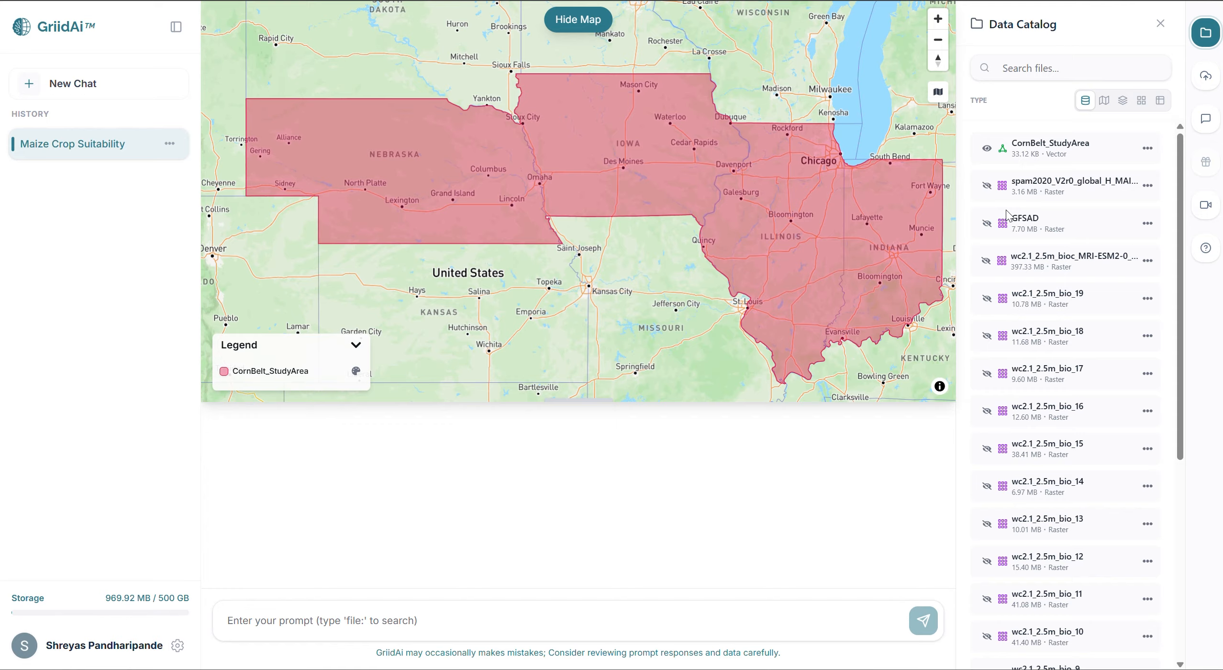
Display the GFSAD raster on the map, examine its crop classes around the study area, and hide the map
{"action": "left_click", "coordinate": [988, 224]}
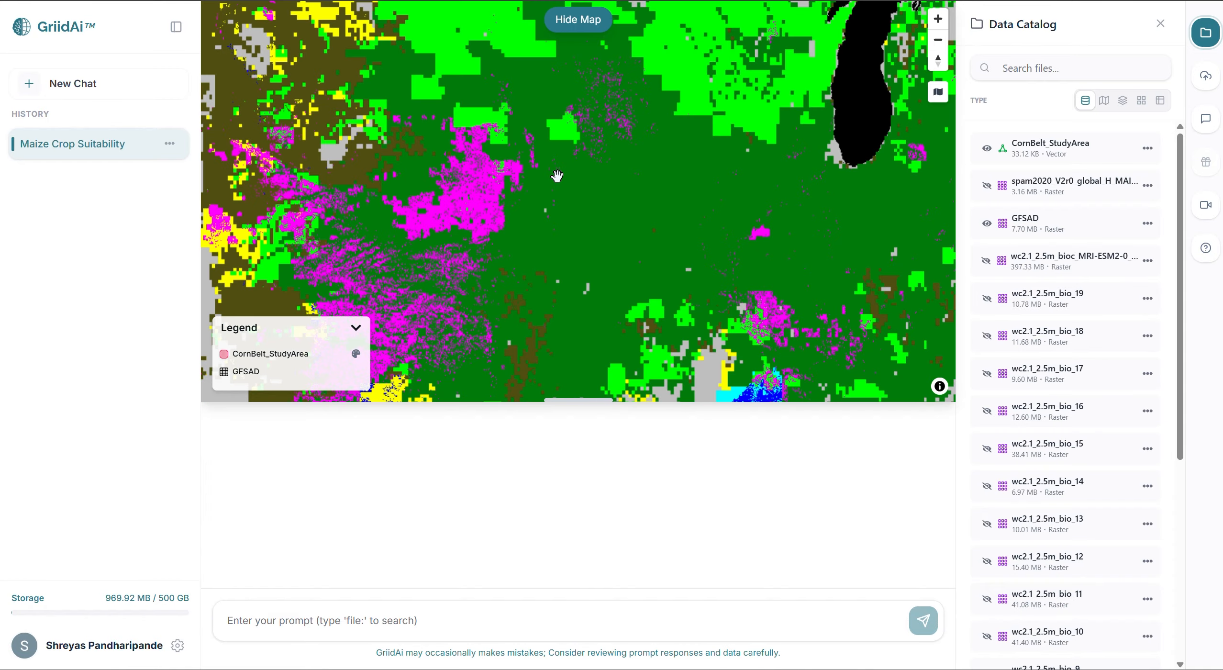
{"action": "left_click_drag", "start_coordinate": [788, 342], "coordinate": [690, 112]}
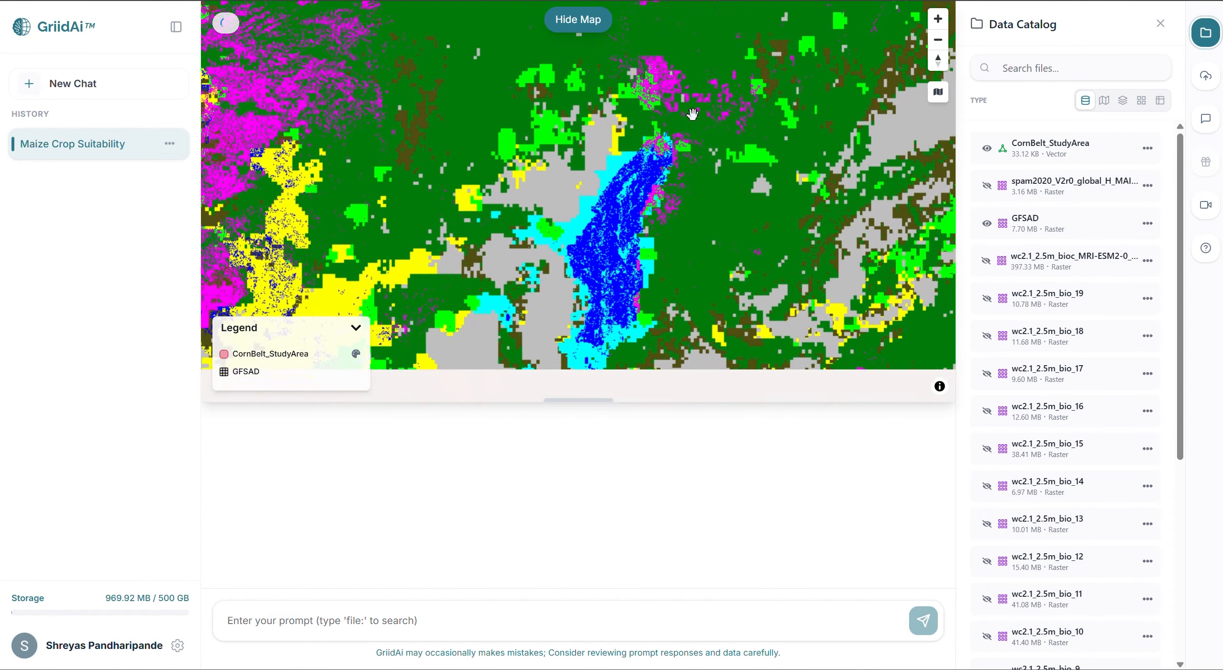
{"action": "left_click_drag", "start_coordinate": [721, 300], "coordinate": [745, 354]}
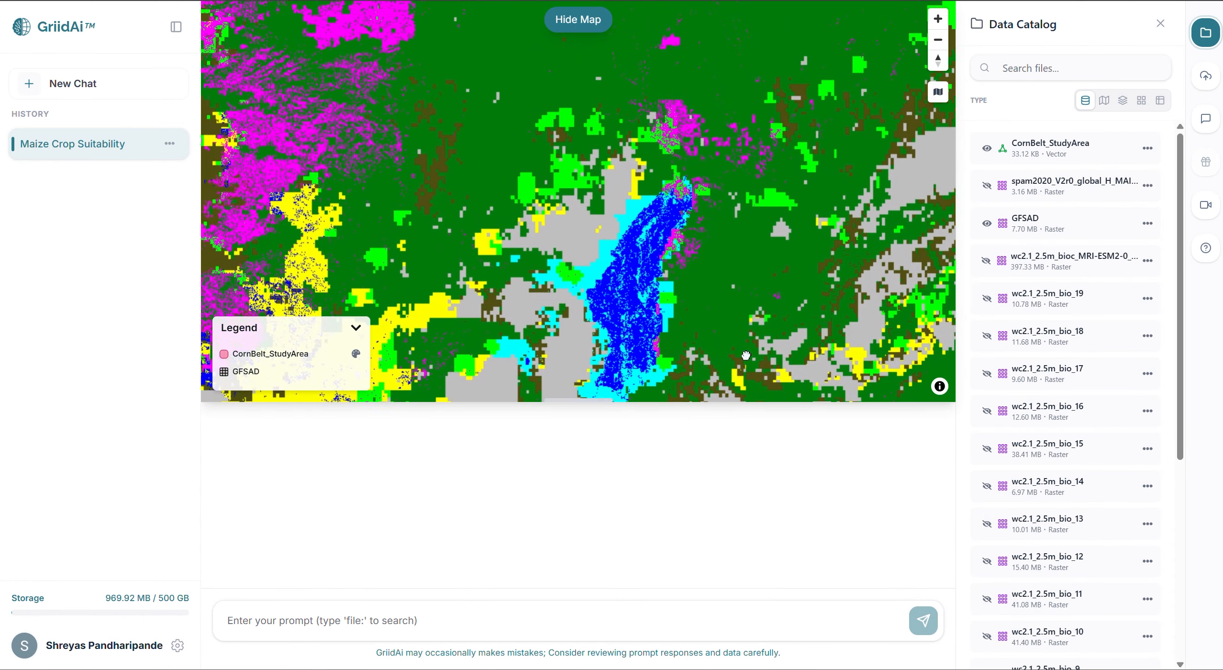
{"action": "left_click_drag", "start_coordinate": [603, 226], "coordinate": [697, 306]}
{"action": "left_click_drag", "start_coordinate": [641, 256], "coordinate": [705, 278]}
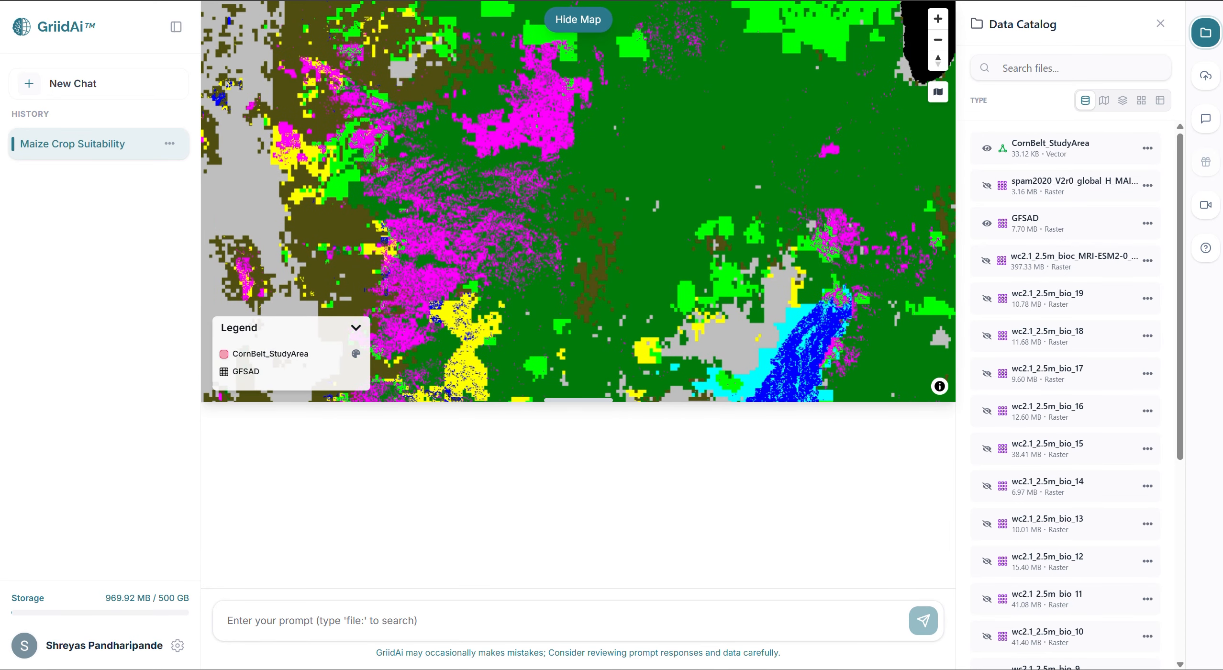
{"action": "left_click", "coordinate": [571, 21]}
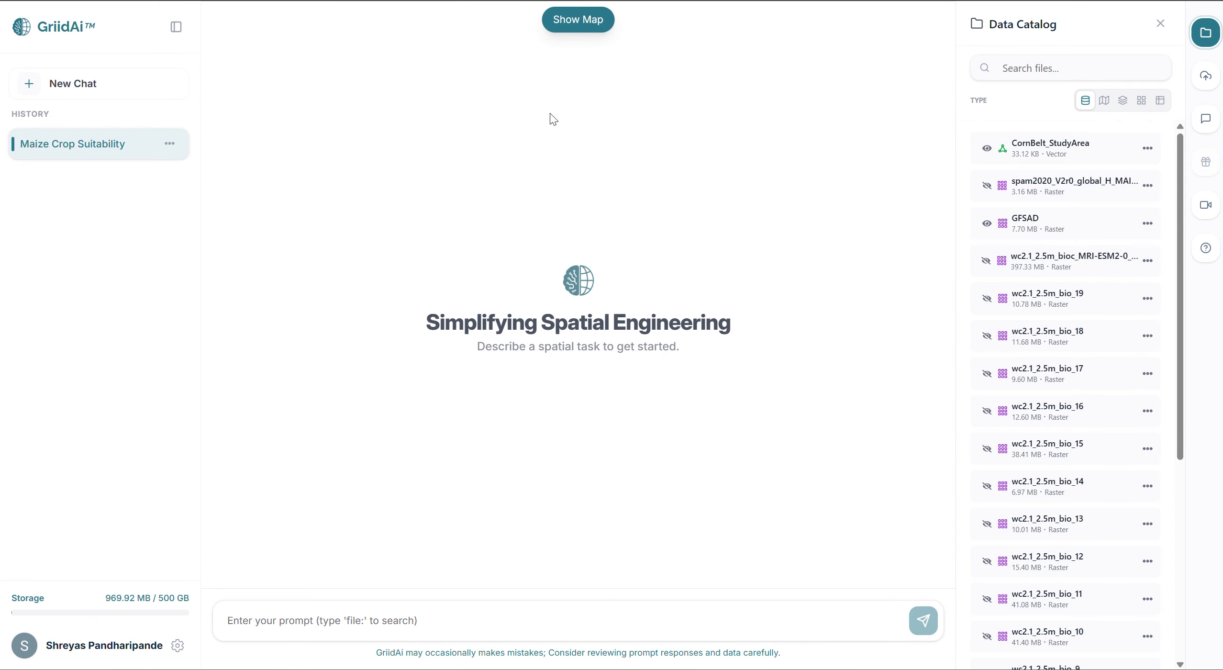
Submit the STEP 1 data preparation prompt to align and clip the baseline bio01–bio19, future 2050 SSP370, GFSAD and SPAM maize rasters to CornBelt_StudyArea
{"action": "key", "text": "ctrl+v"}
{"action": "left_click", "coordinate": [573, 493]}
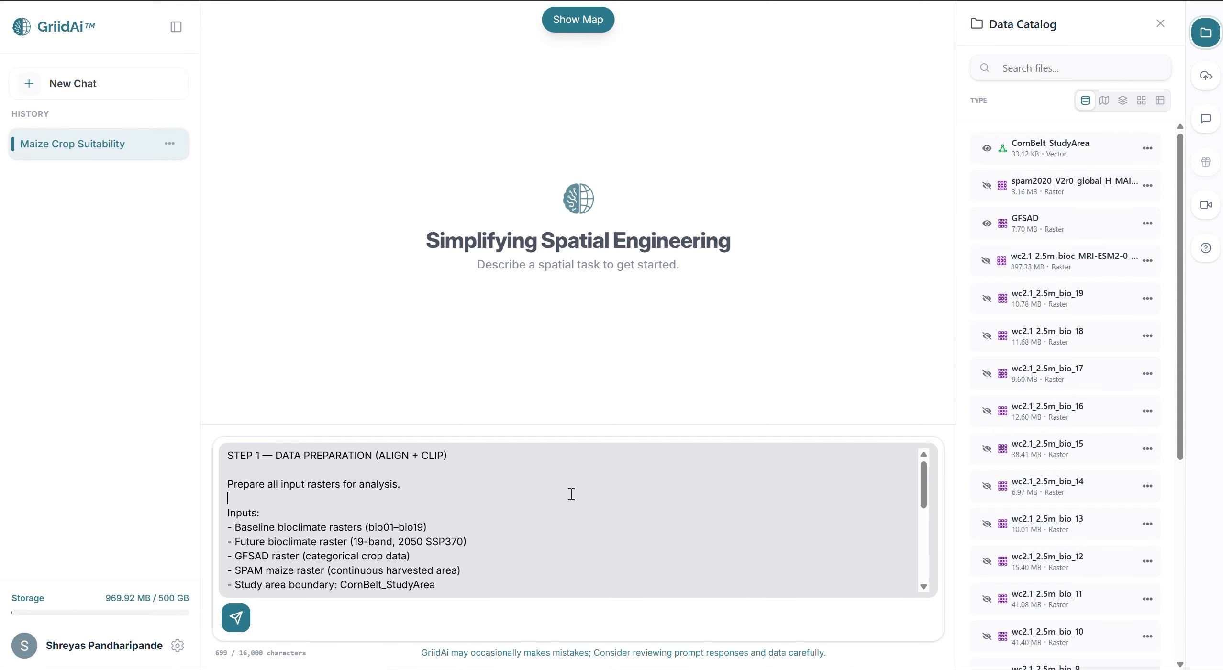
{"action": "key", "text": "Return"}
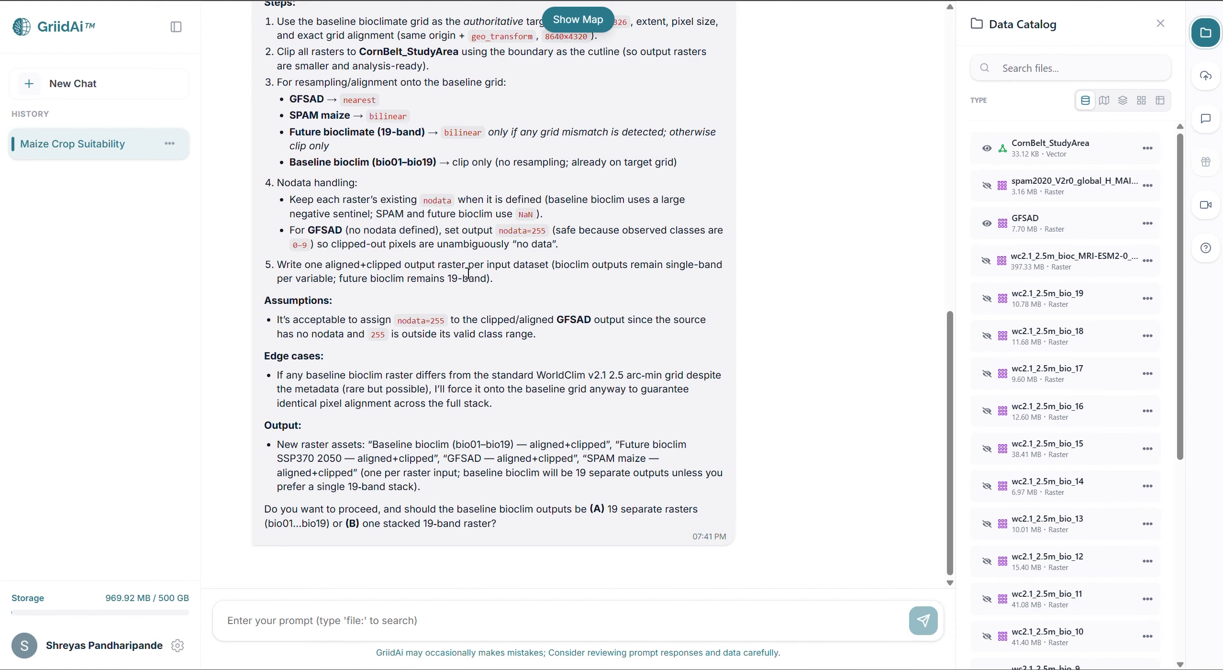
Approve the data preparation plan with 19 separate baseline rasters by replying "proceed with A"
{"action": "left_click", "coordinate": [349, 626]}
{"action": "type", "text": "proceed"}
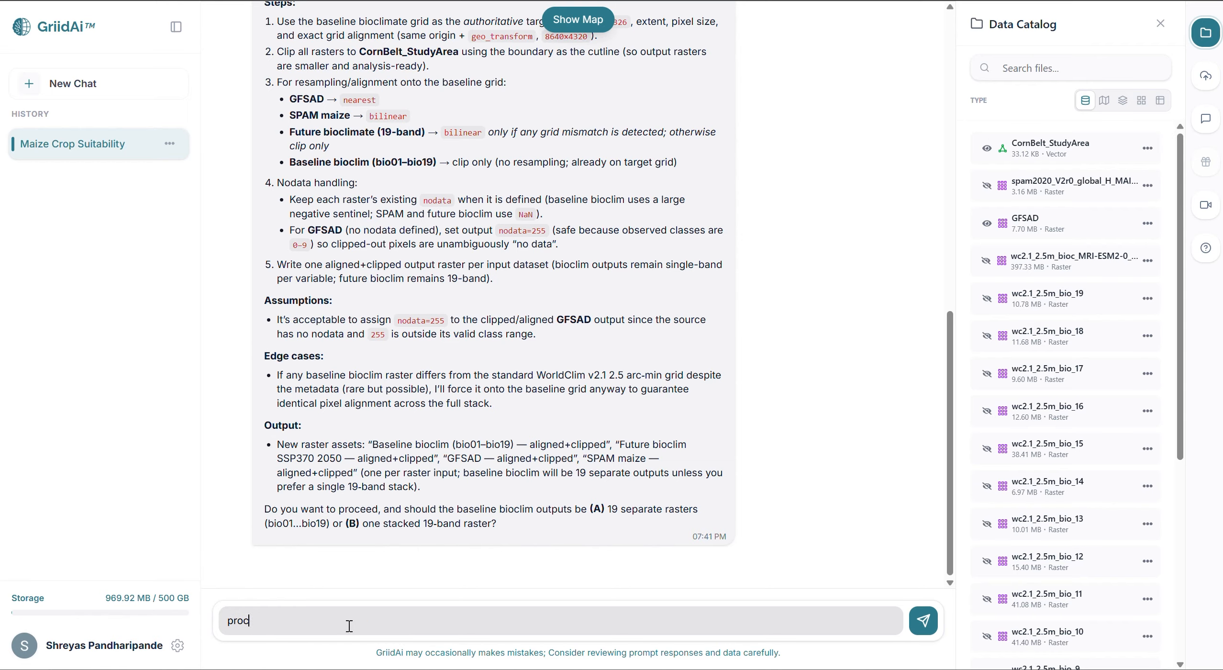
{"action": "type", "text": " with A"}
{"action": "key", "text": "Return"}
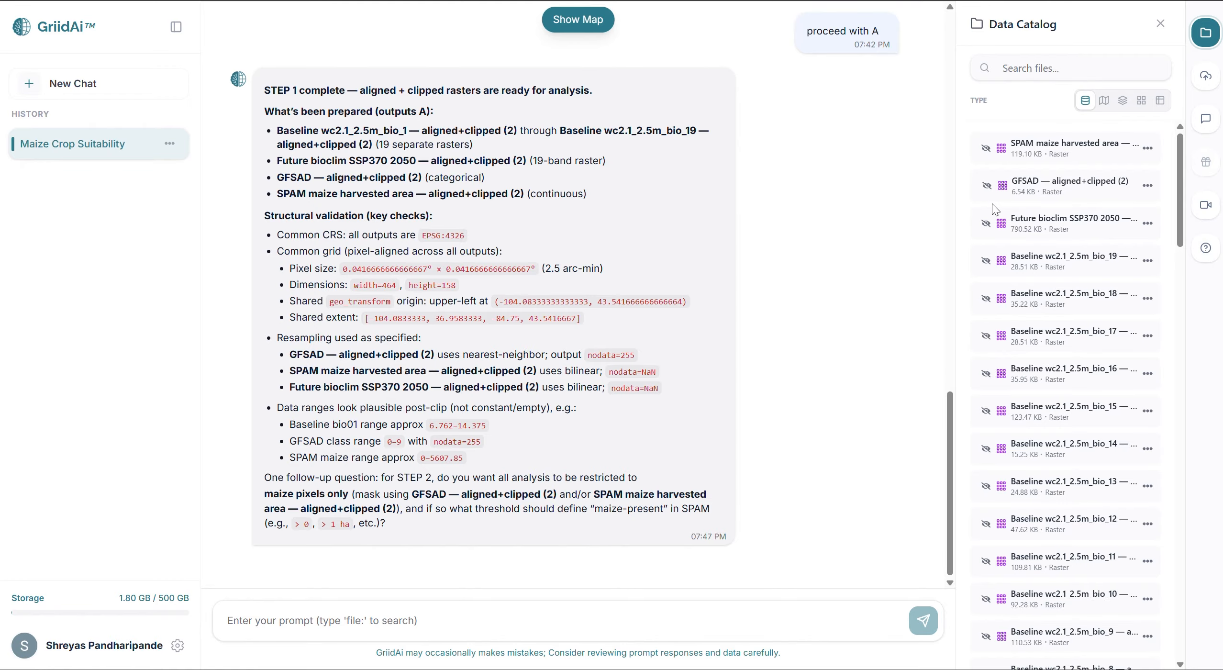
Display the GFSAD — aligned+clipped (2) raster on the map, check it against the study area, and hide the map
{"action": "left_click", "coordinate": [987, 186]}
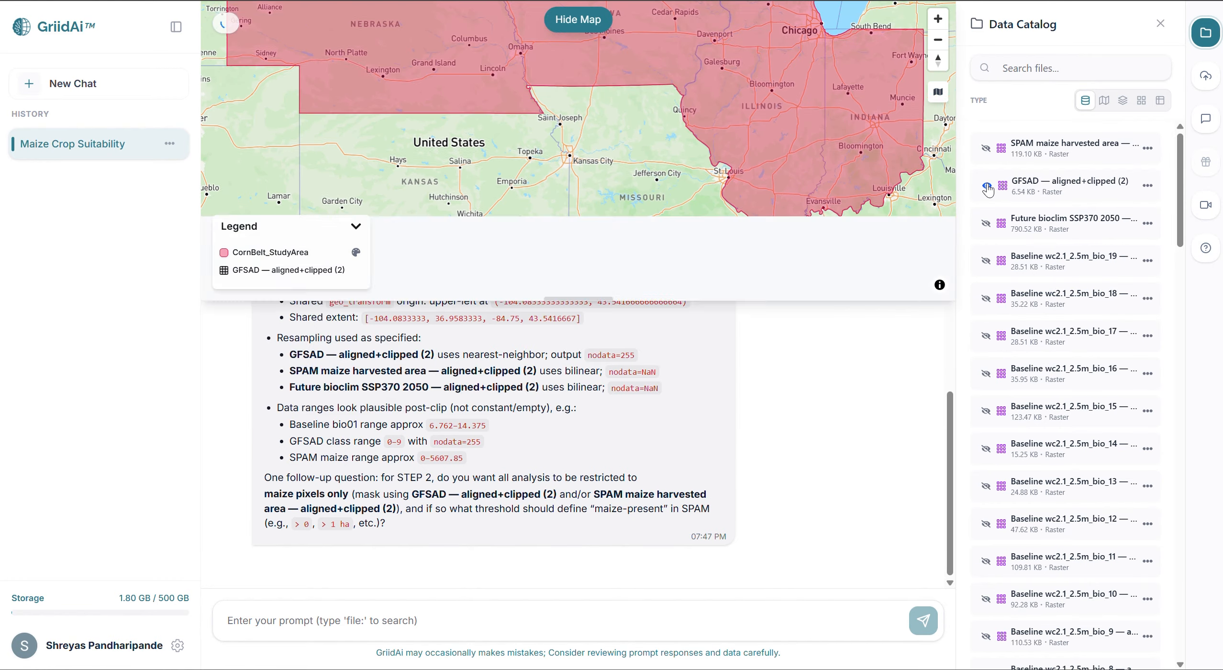
{"action": "left_click_drag", "start_coordinate": [862, 290], "coordinate": [851, 322]}
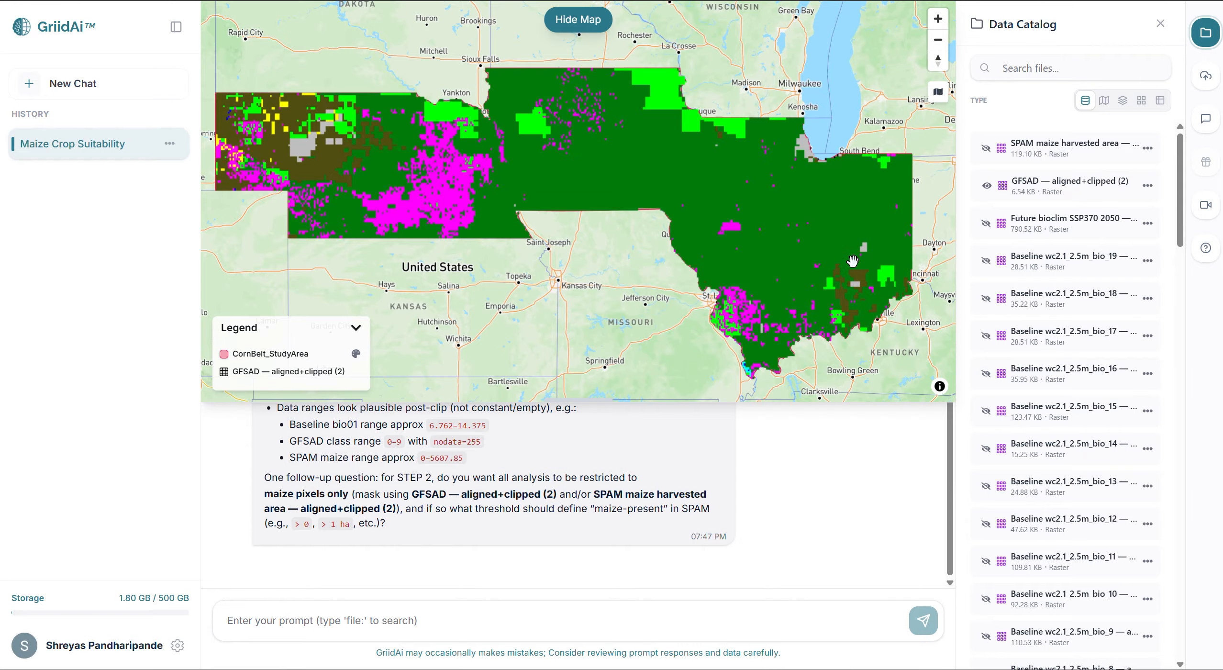
{"action": "left_click", "coordinate": [987, 187]}
{"action": "left_click", "coordinate": [987, 187]}
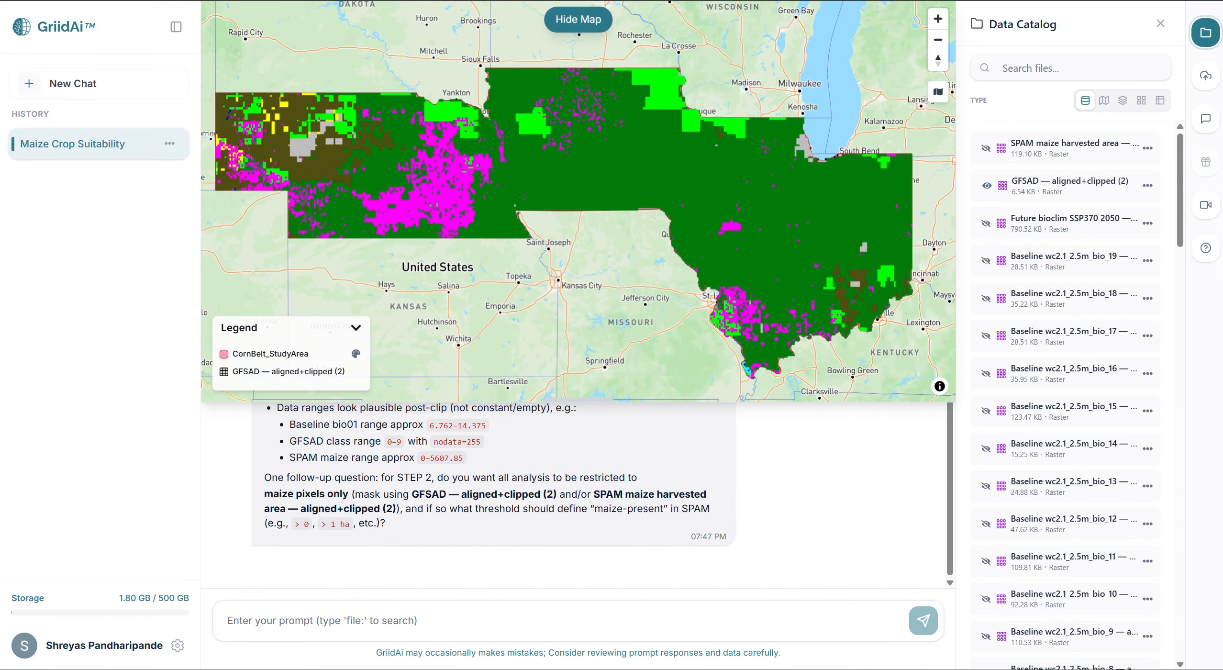
{"action": "left_click", "coordinate": [568, 24]}
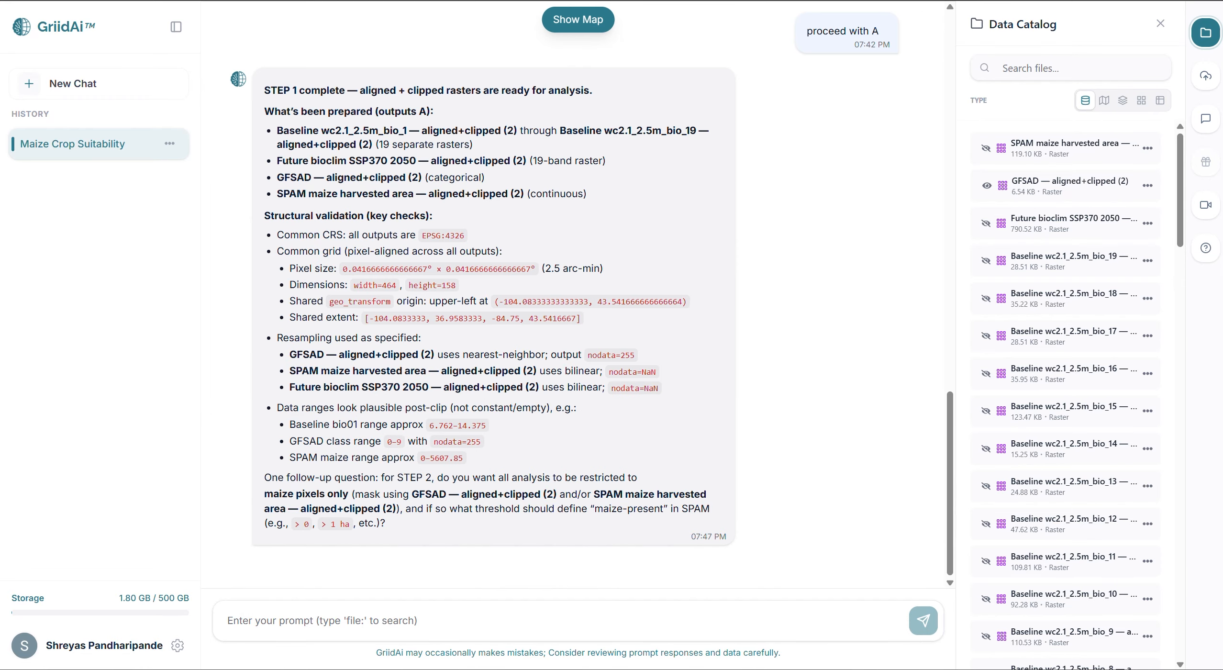
Prompt for STEP 2: 40,000 uniformly distributed random points within the study area, vectorized, output as PresencePoints, and approve the plan with "yes"
{"action": "type", "text": "STEP 2: GENERATE TRAINING POINTS  - Generate 40,000 random points within study area - Ensure uniform spatial distribution - Use vectorized generation (avoid loops) - Output: PresencePoints layer"}
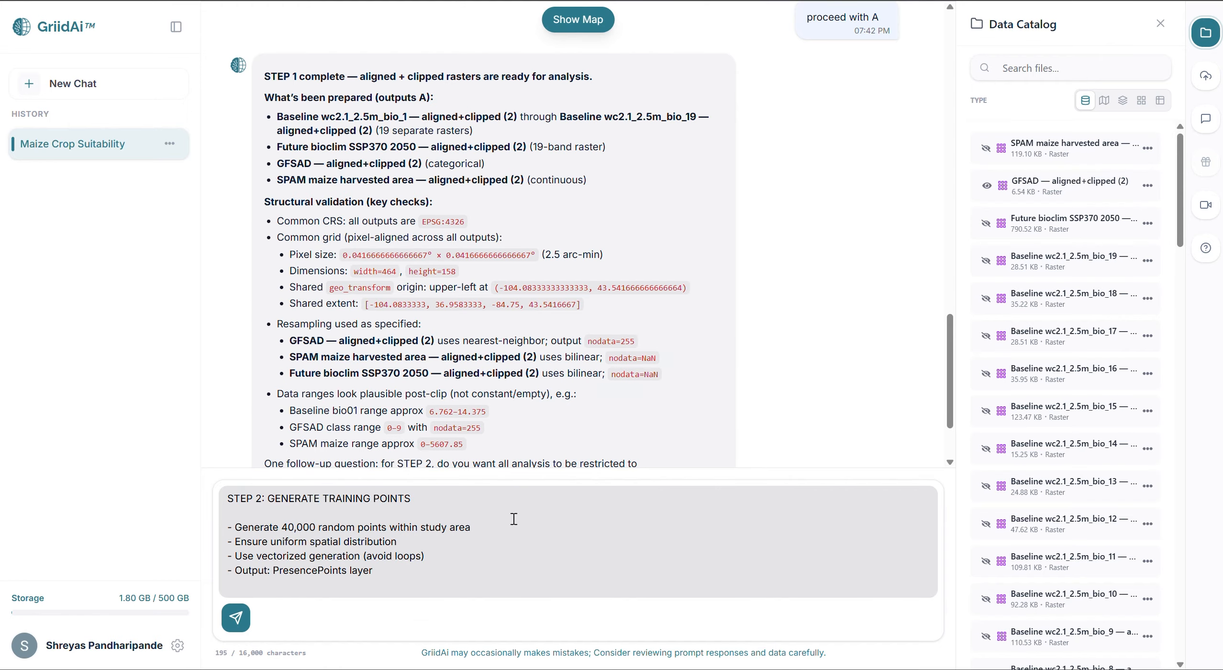
{"action": "key", "text": "Return"}
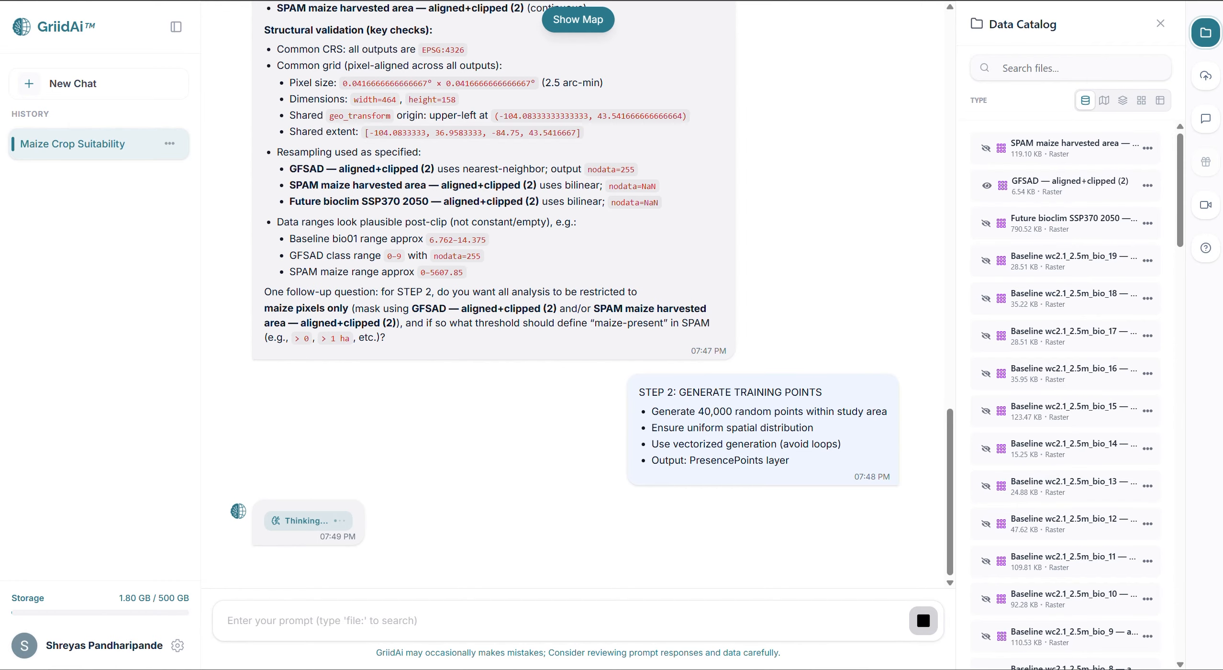
{"action": "left_click", "coordinate": [466, 617]}
{"action": "type", "text": "yes"}
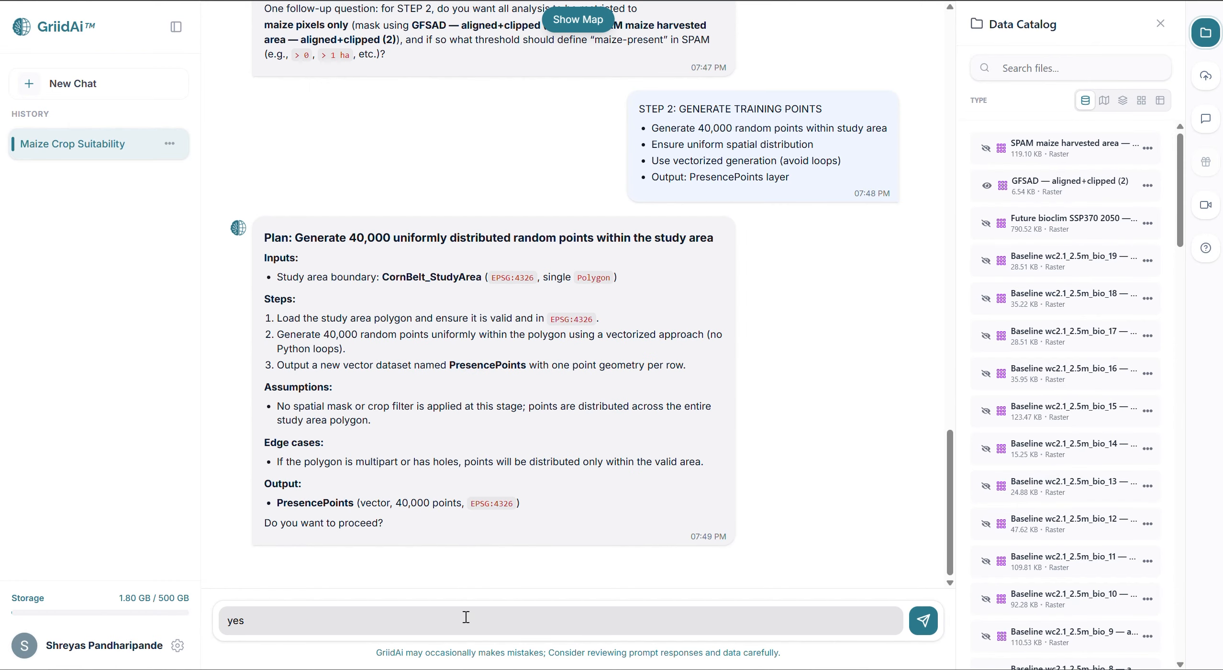
{"action": "key", "text": "Return"}
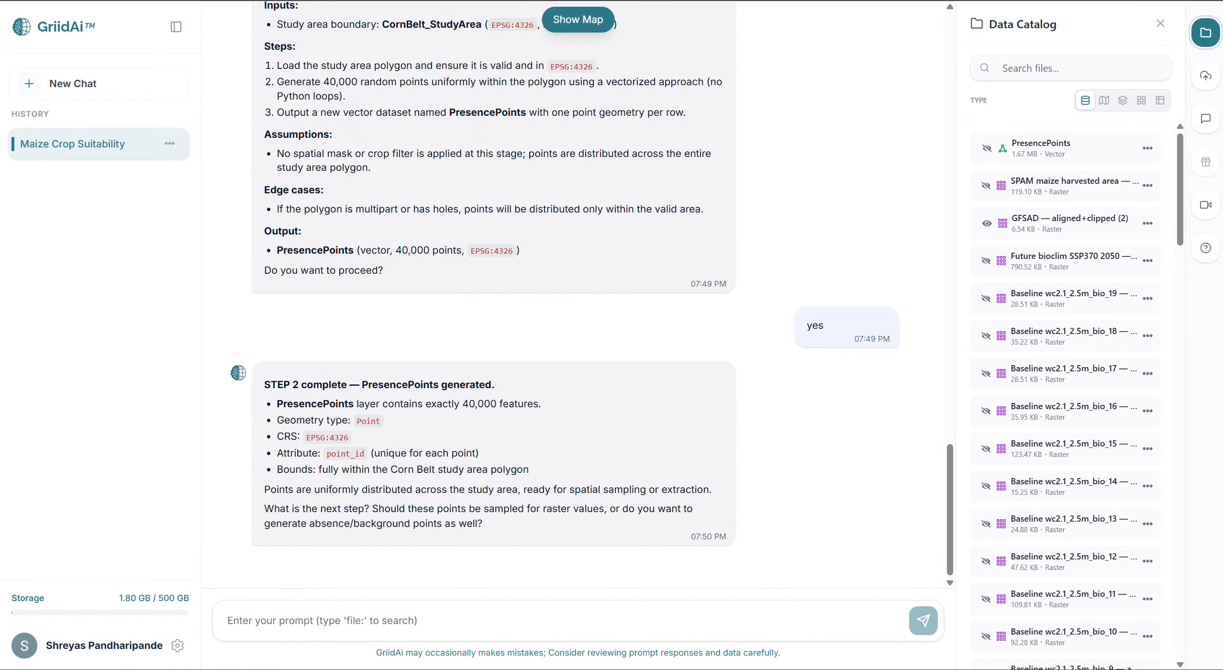
Display the PresencePoints layer on the map and examine the point distribution closely across the study area
{"action": "left_click", "coordinate": [986, 151]}
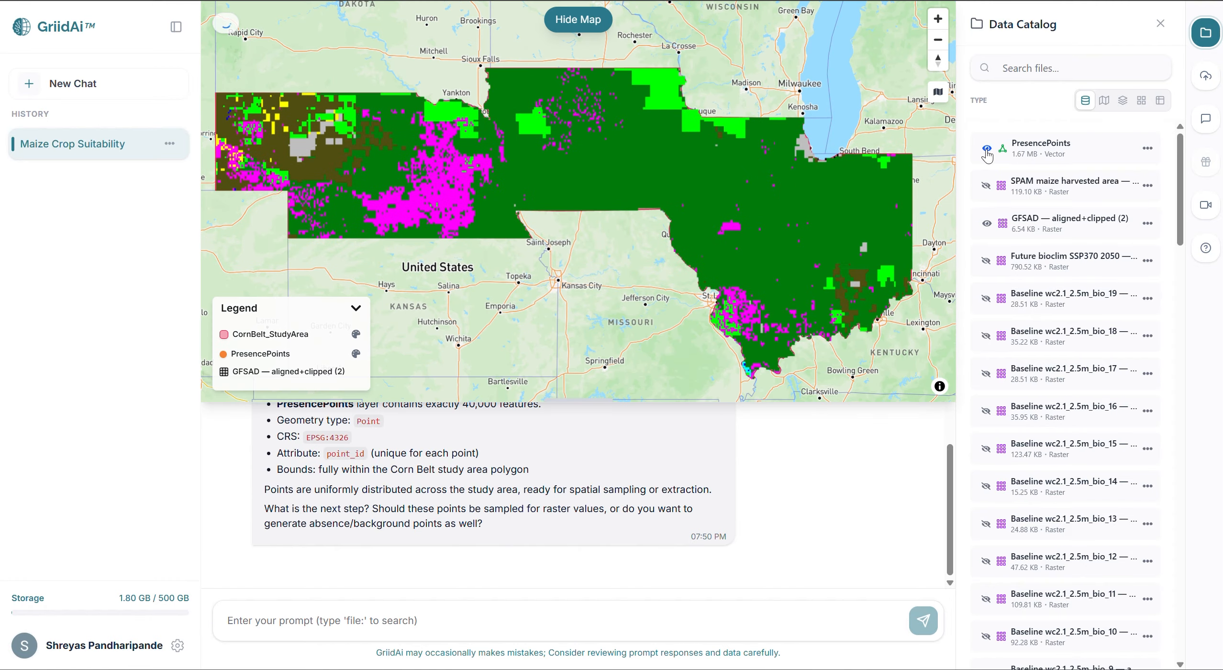
{"action": "left_click_drag", "start_coordinate": [772, 140], "coordinate": [851, 195]}
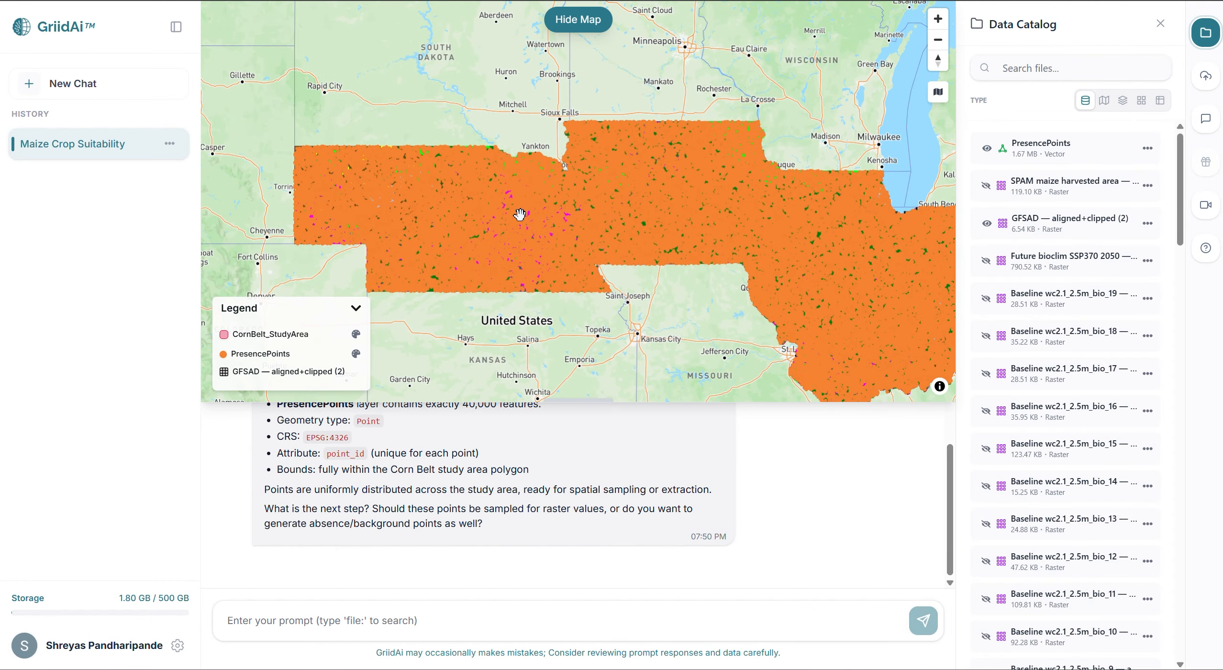
{"action": "scroll", "coordinate": [520, 214], "scroll_direction": "up", "scroll_amount": 5}
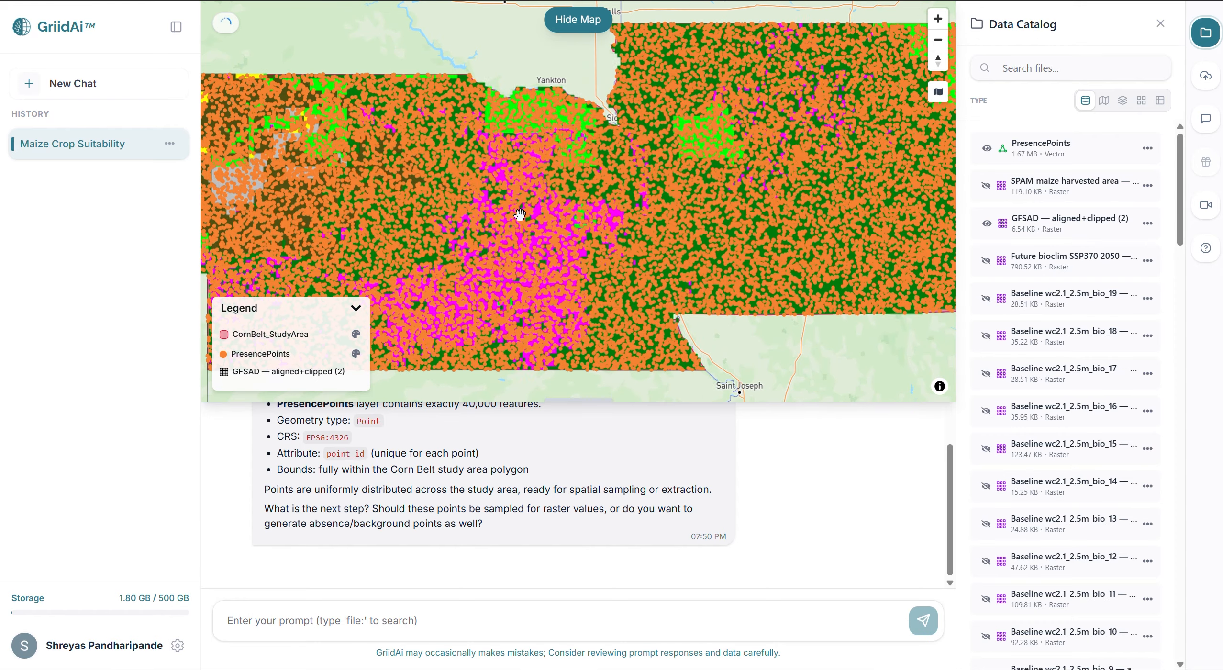
{"action": "scroll", "coordinate": [519, 214], "scroll_direction": "up", "scroll_amount": 3}
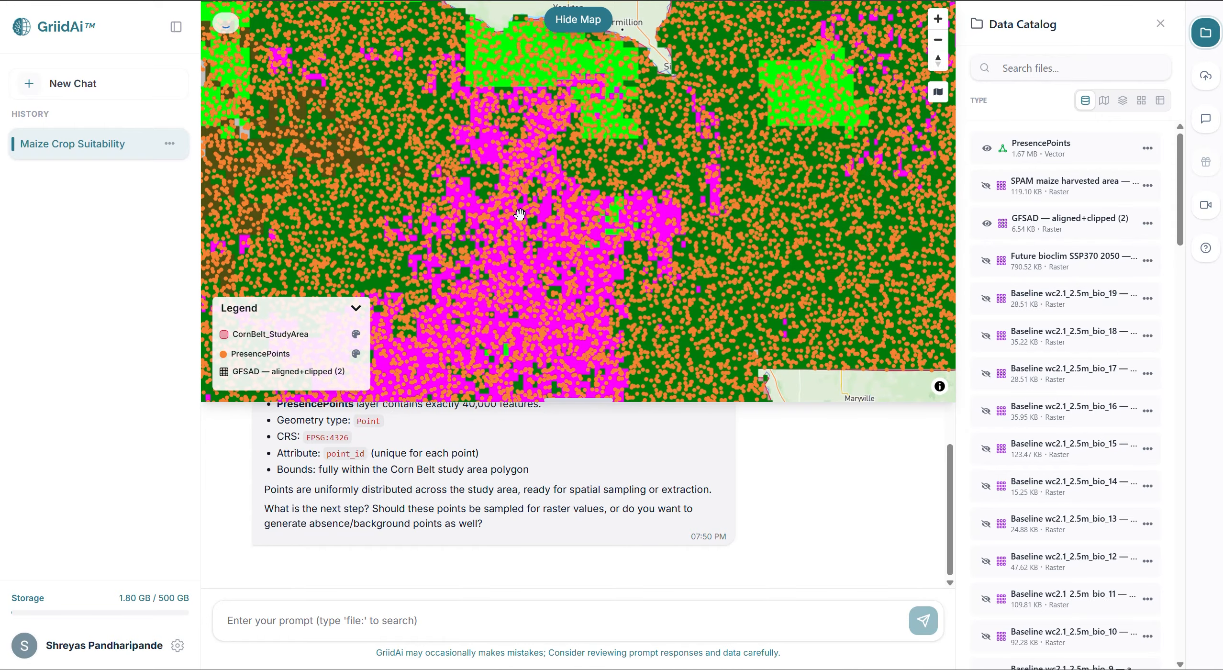
{"action": "left_click_drag", "start_coordinate": [520, 214], "coordinate": [306, 109]}
{"action": "left_click_drag", "start_coordinate": [698, 173], "coordinate": [313, 143]}
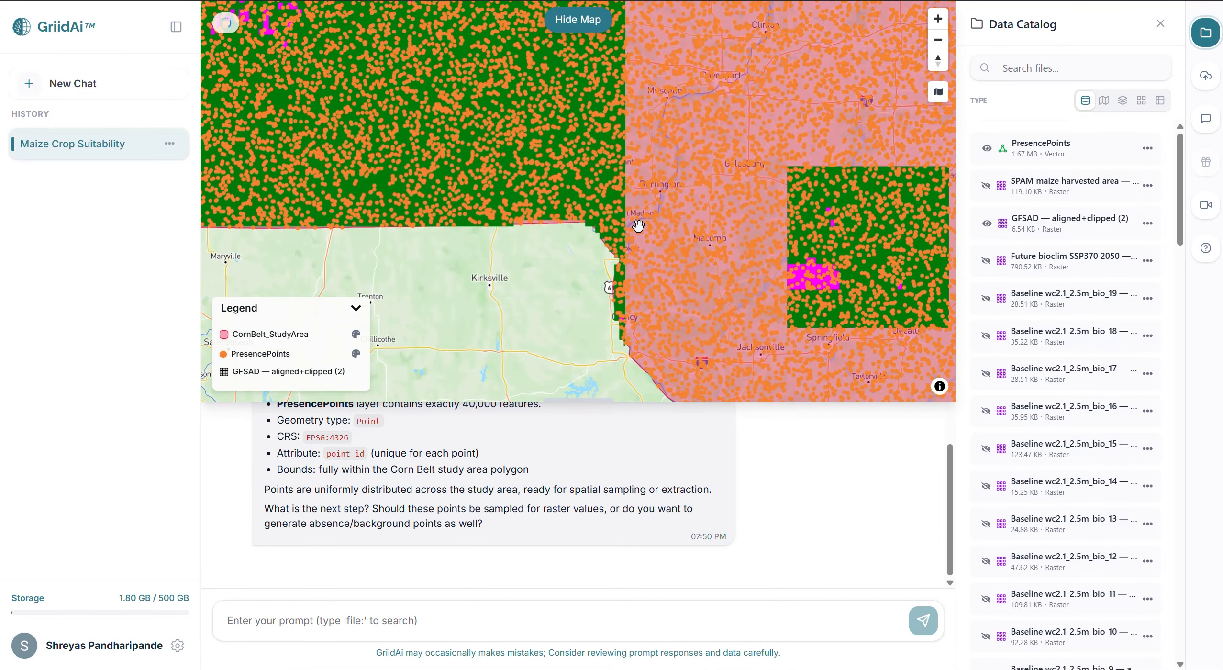
{"action": "left_click_drag", "start_coordinate": [639, 225], "coordinate": [423, 129]}
{"action": "left_click_drag", "start_coordinate": [669, 187], "coordinate": [493, 274]}
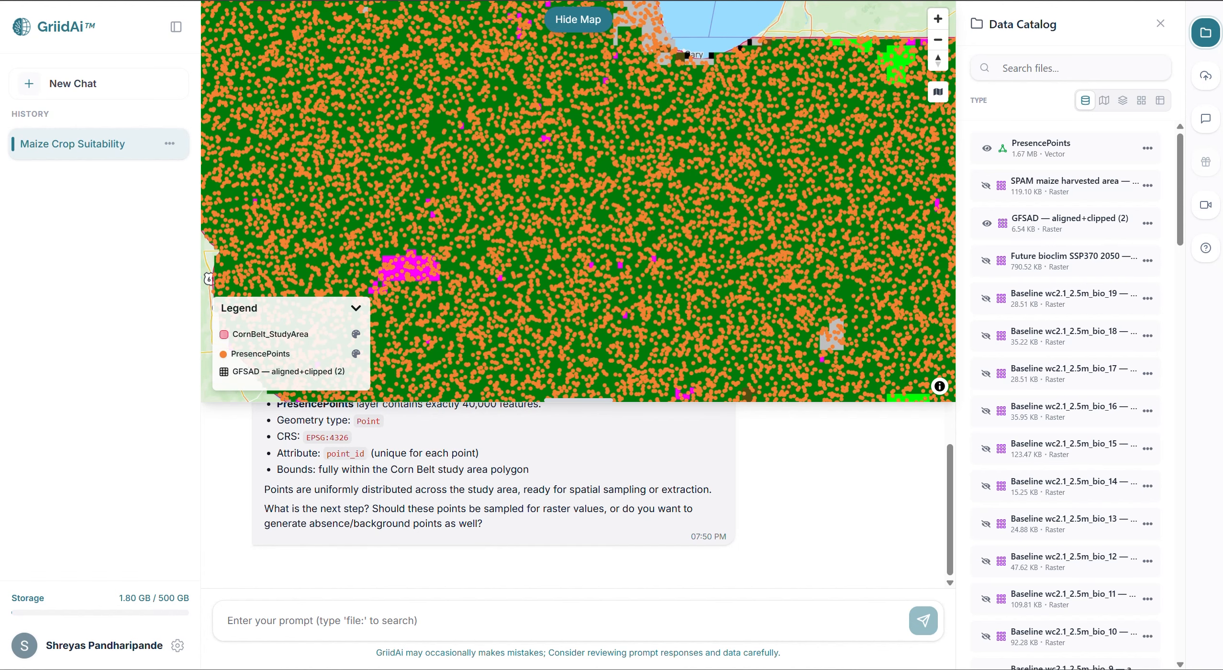
Hide the map and submit the prompt to reclassify GFSAD values 4, 6, 7 to 1 and others to 0 as GFSAD_Maize, plus SPAM as SPAM_Maize
{"action": "key", "text": "ctrl+v"}
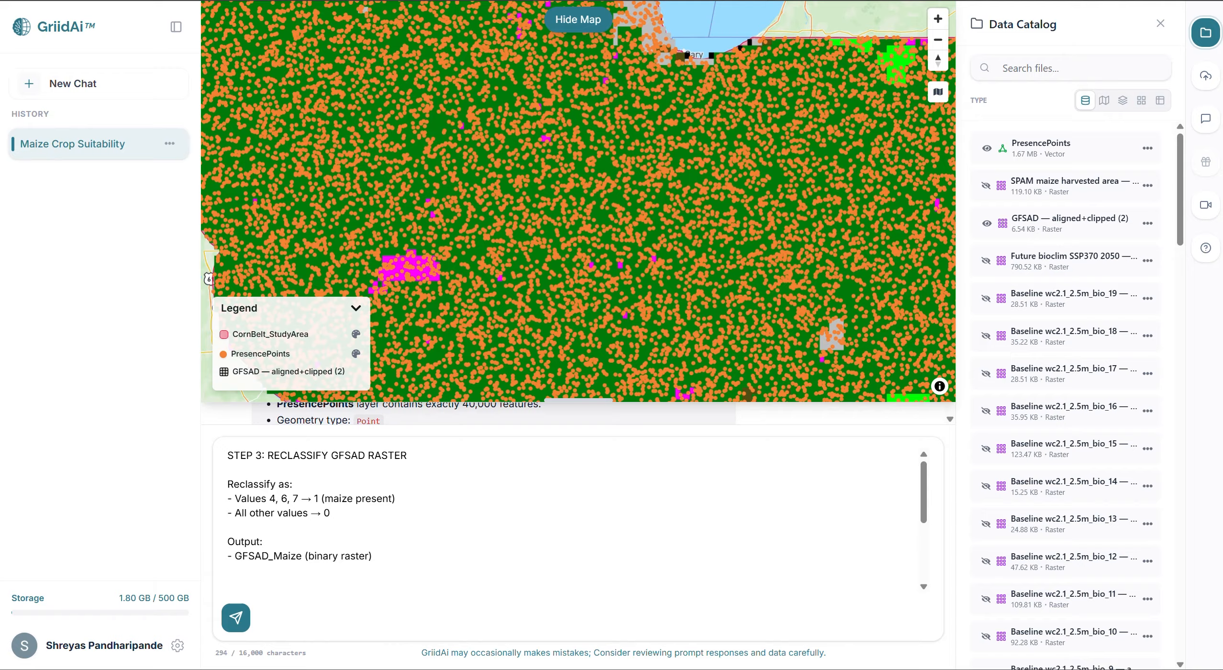
{"action": "left_click", "coordinate": [562, 19]}
{"action": "left_click", "coordinate": [236, 618]}
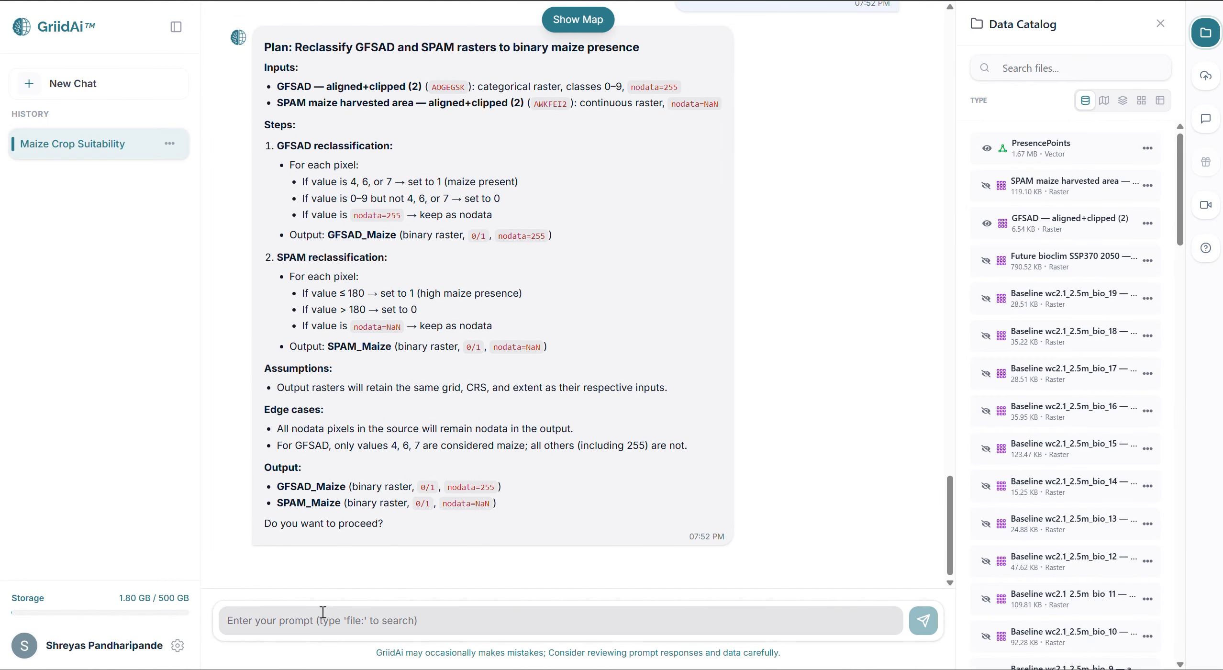
Approve the plan for the GFSAD and SPAM binary maize reclassification by replying "yes"
{"action": "left_click", "coordinate": [323, 611]}
{"action": "type", "text": "yes"}
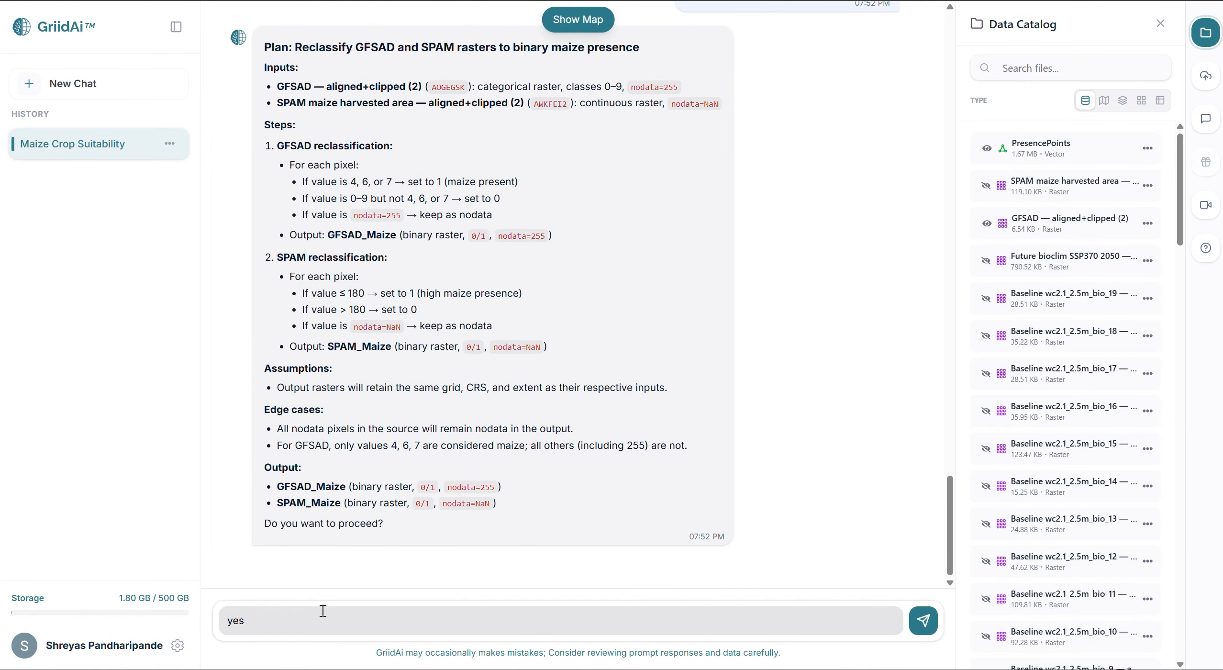
{"action": "key", "text": "Return"}
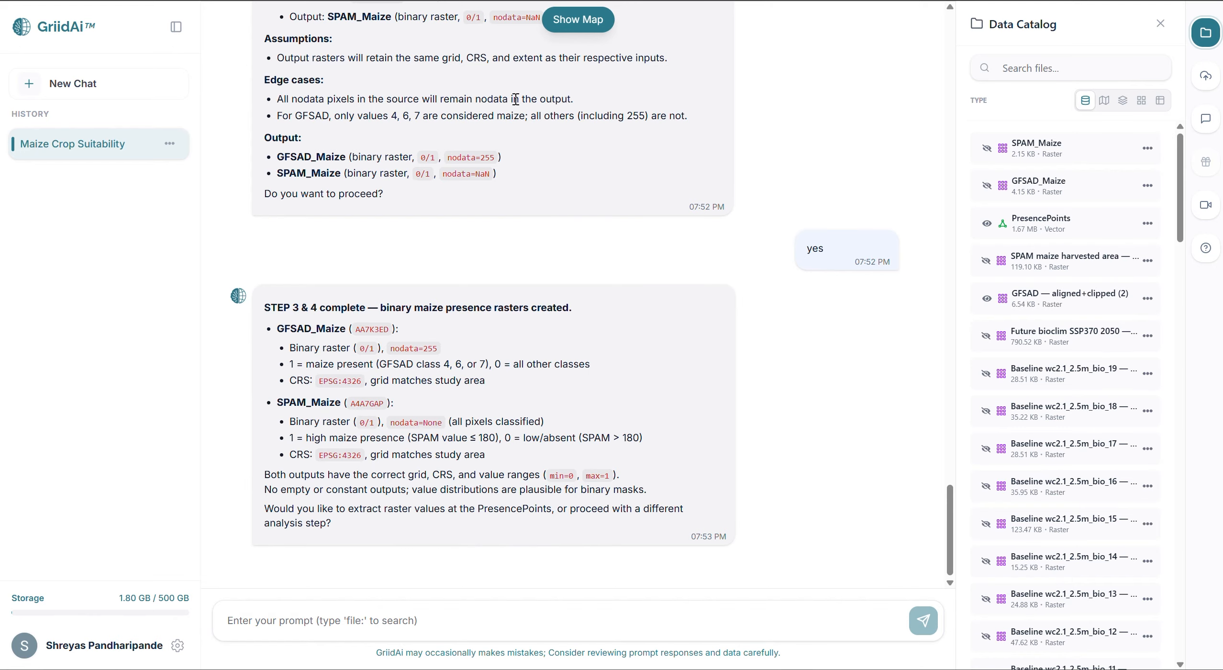
Display GFSAD_Maize instead of PresencePoints on the map and sample its pixel values at several places across the study area
{"action": "left_click", "coordinate": [987, 223]}
{"action": "left_click", "coordinate": [987, 186]}
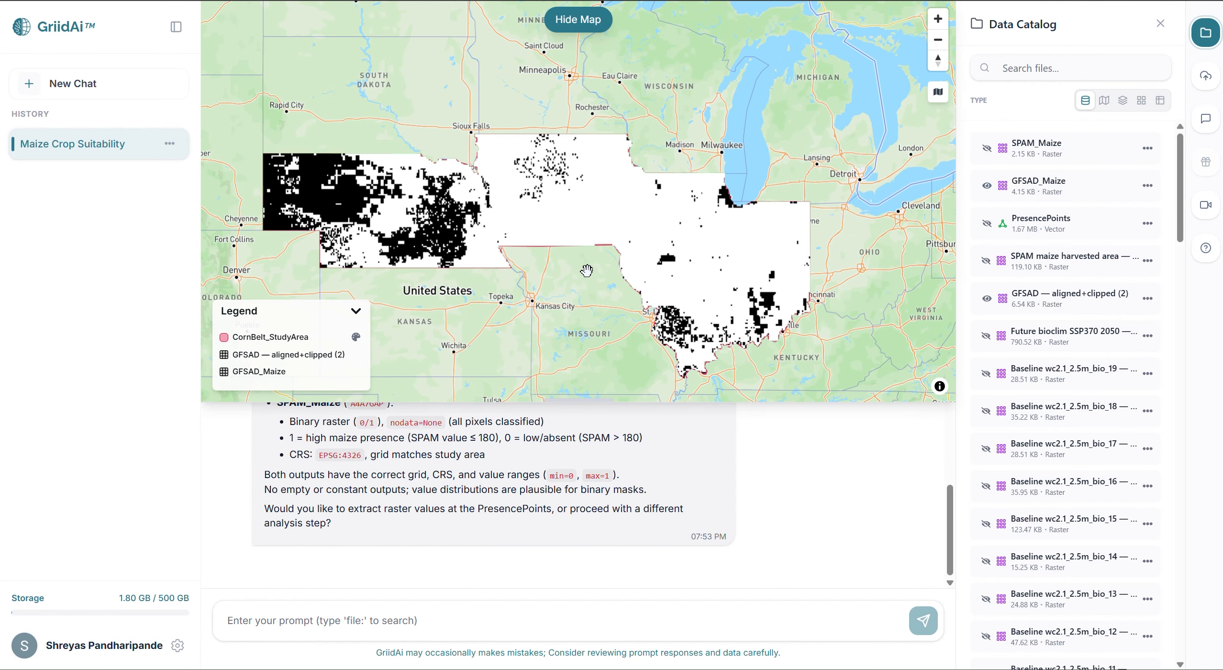
{"action": "scroll", "coordinate": [534, 221], "scroll_direction": "up", "scroll_amount": 1}
{"action": "scroll", "coordinate": [534, 220], "scroll_direction": "up", "scroll_amount": 1}
{"action": "left_click", "coordinate": [534, 221]}
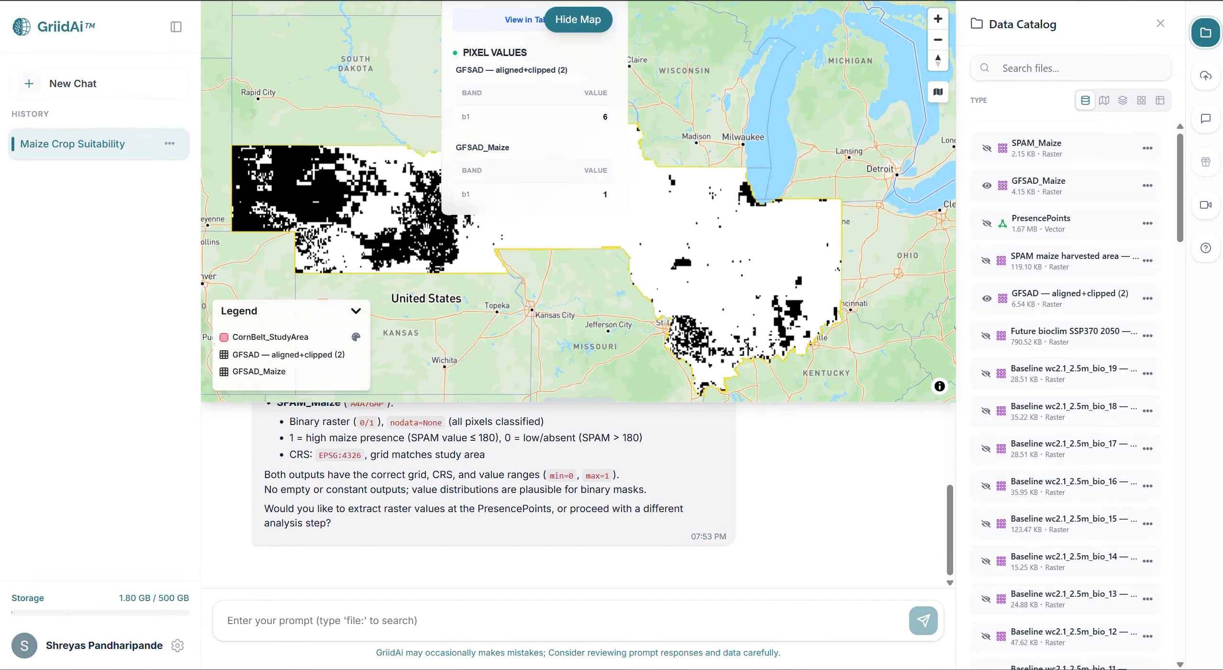
{"action": "left_click", "coordinate": [409, 223]}
{"action": "left_click", "coordinate": [318, 205]}
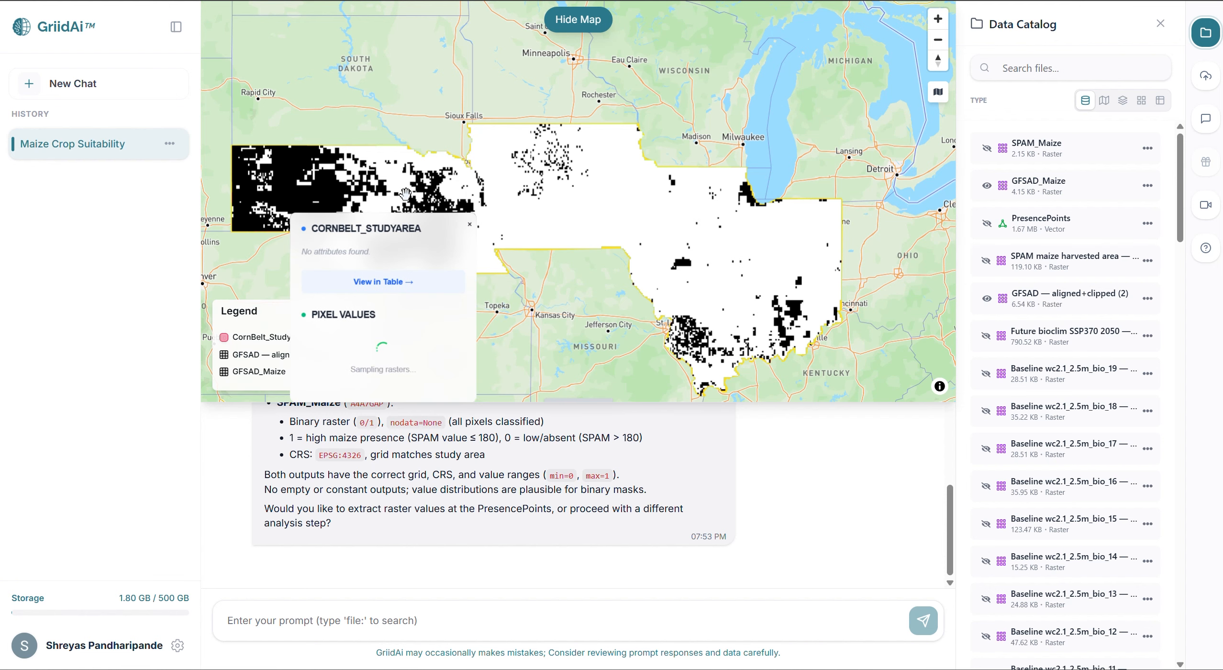
{"action": "left_click", "coordinate": [692, 220]}
{"action": "left_click", "coordinate": [794, 233]}
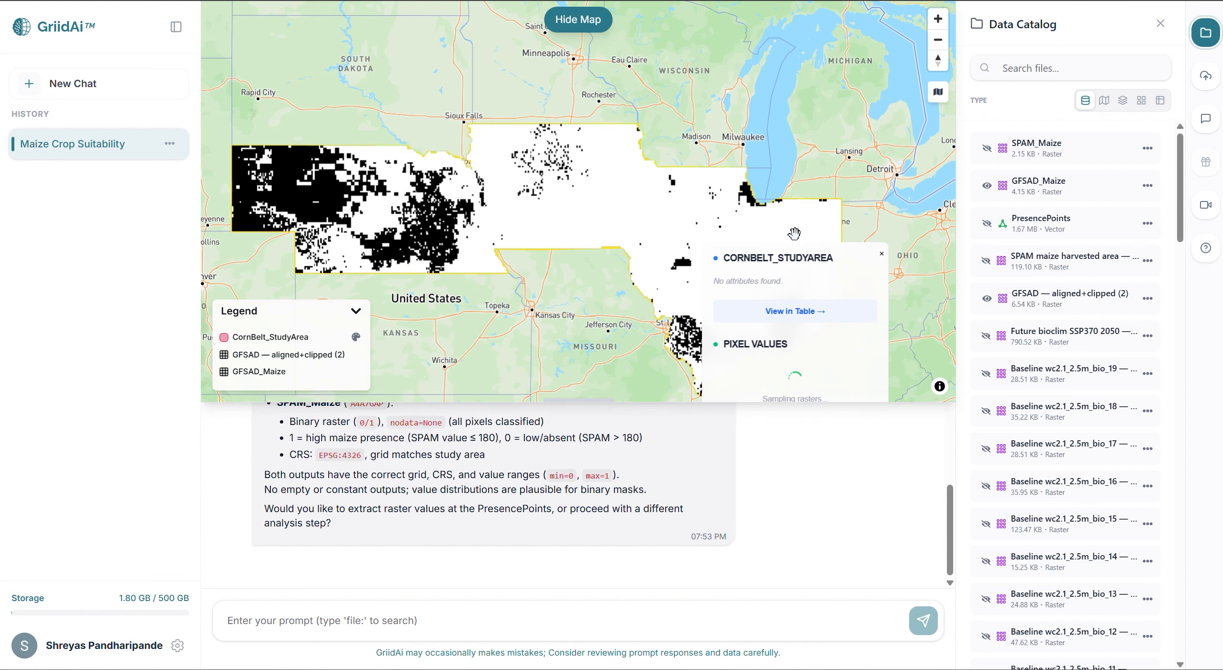
{"action": "left_click", "coordinate": [624, 204]}
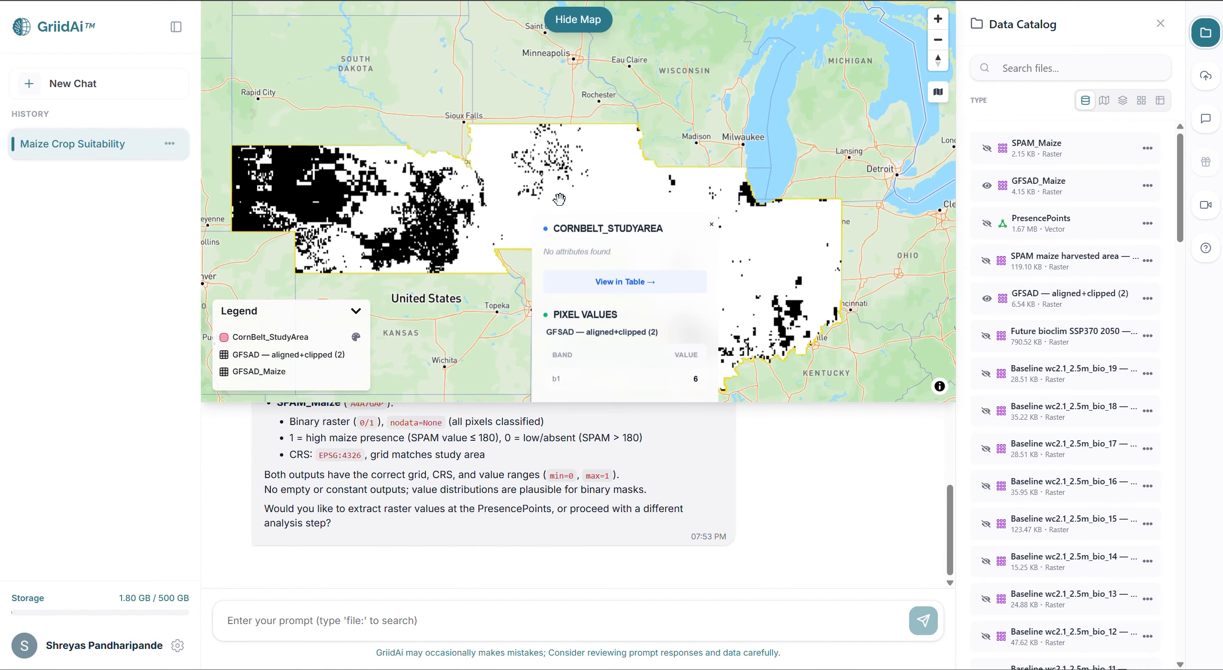
{"action": "left_click", "coordinate": [582, 20]}
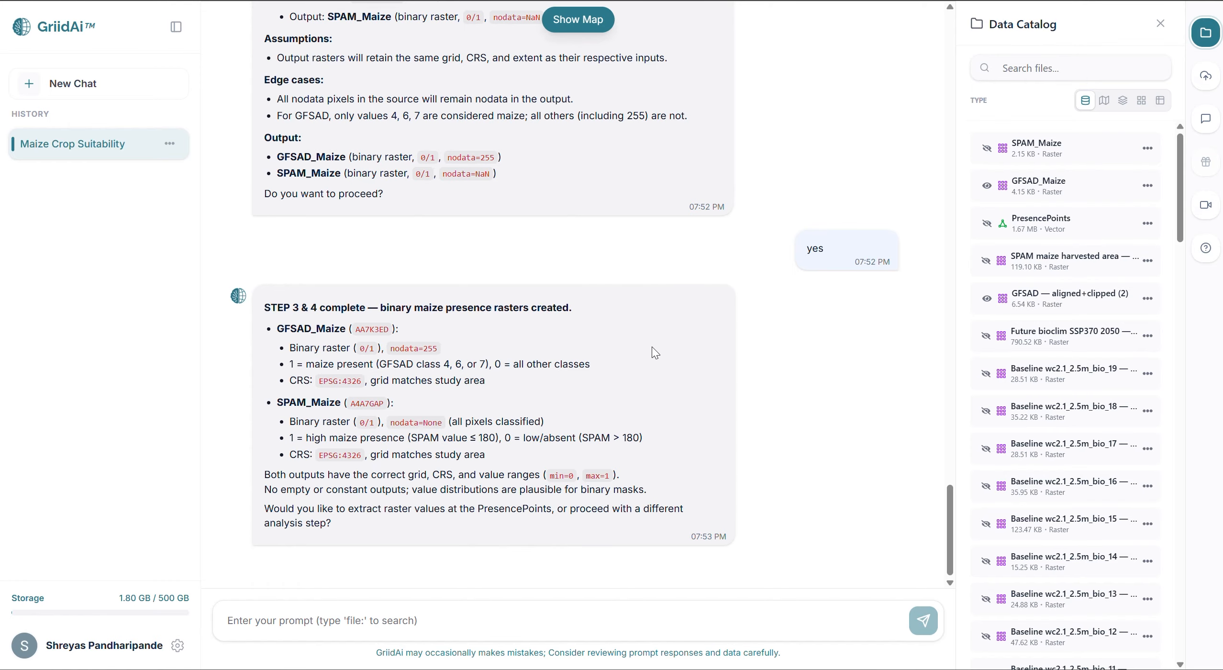
Prompt for STEPS 5 and 6: extract GFSAD_Maize and SPAM_Maize to PresencePoints, flag MaizePresent as 1 where both equal 1, and approve with "yes"
{"action": "key", "text": "ctrl+v"}
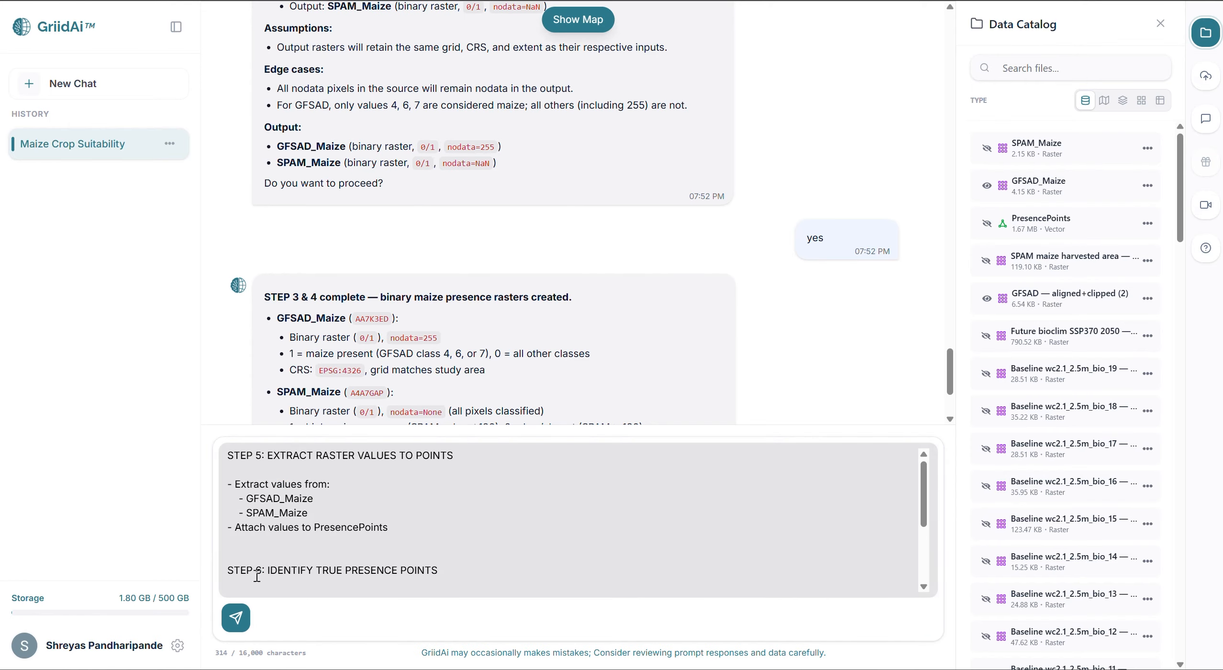
{"action": "left_click", "coordinate": [236, 627]}
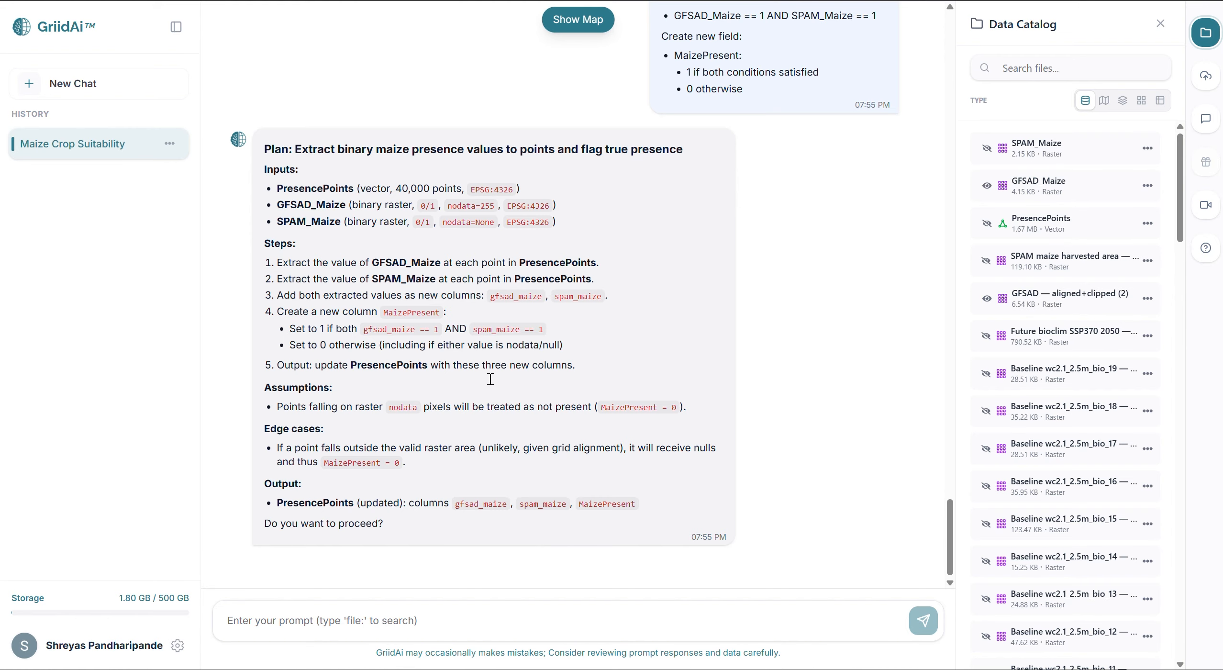
{"action": "left_click", "coordinate": [341, 622]}
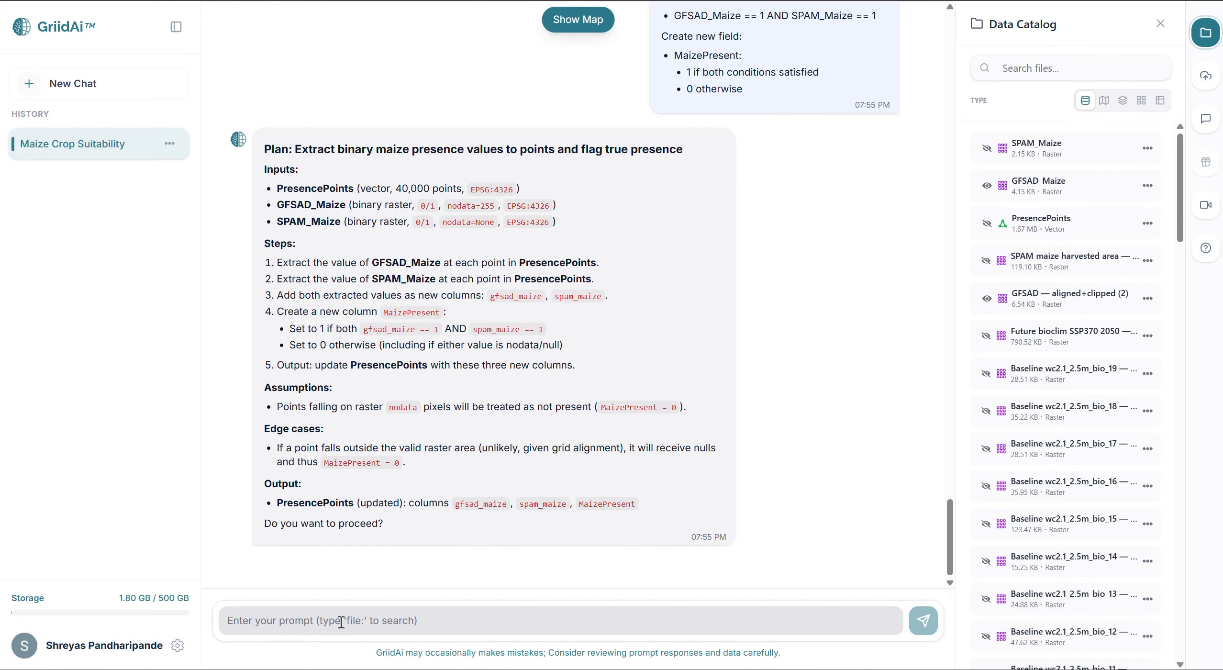
{"action": "type", "text": "yes"}
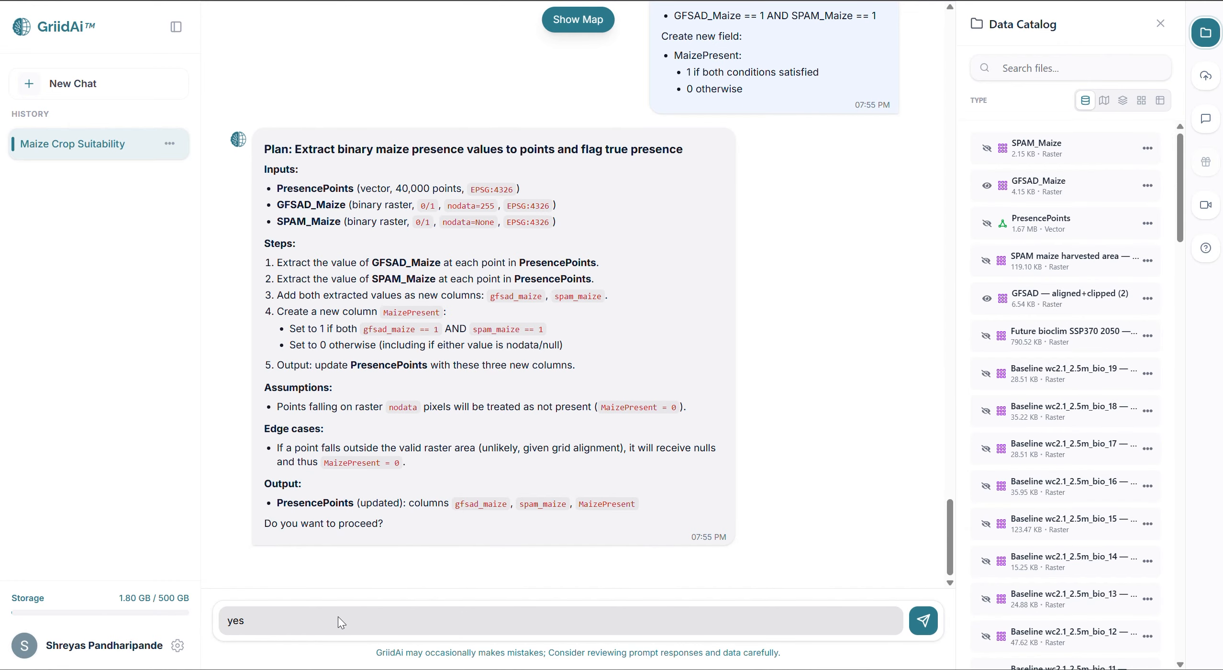
{"action": "key", "text": "Return"}
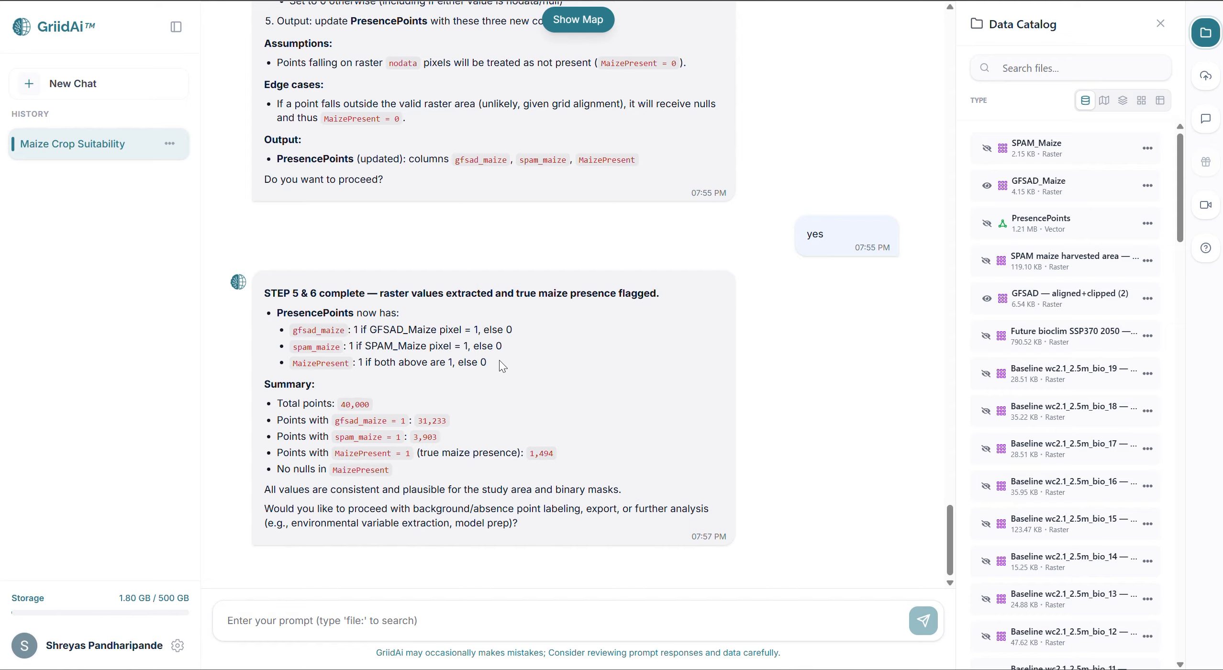
Open the PresencePoints attribute table and select the points where MaizePresent = 1
{"action": "left_click", "coordinate": [1148, 225]}
{"action": "left_click", "coordinate": [1113, 322]}
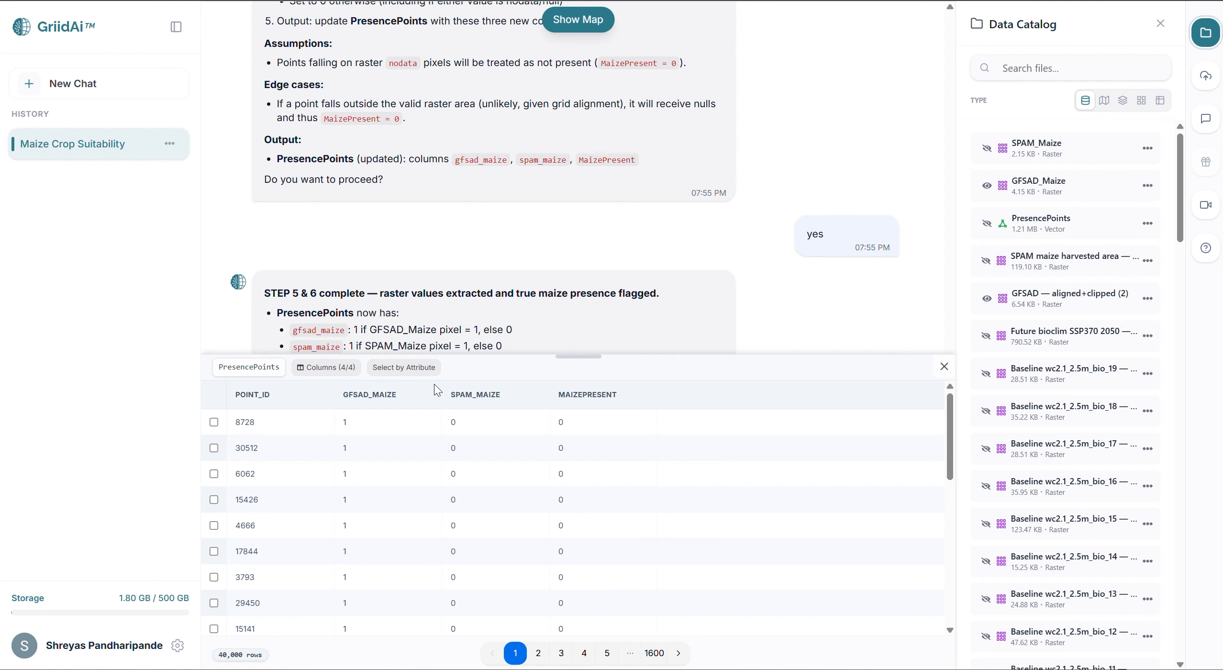
{"action": "left_click", "coordinate": [407, 371]}
{"action": "left_click", "coordinate": [282, 420]}
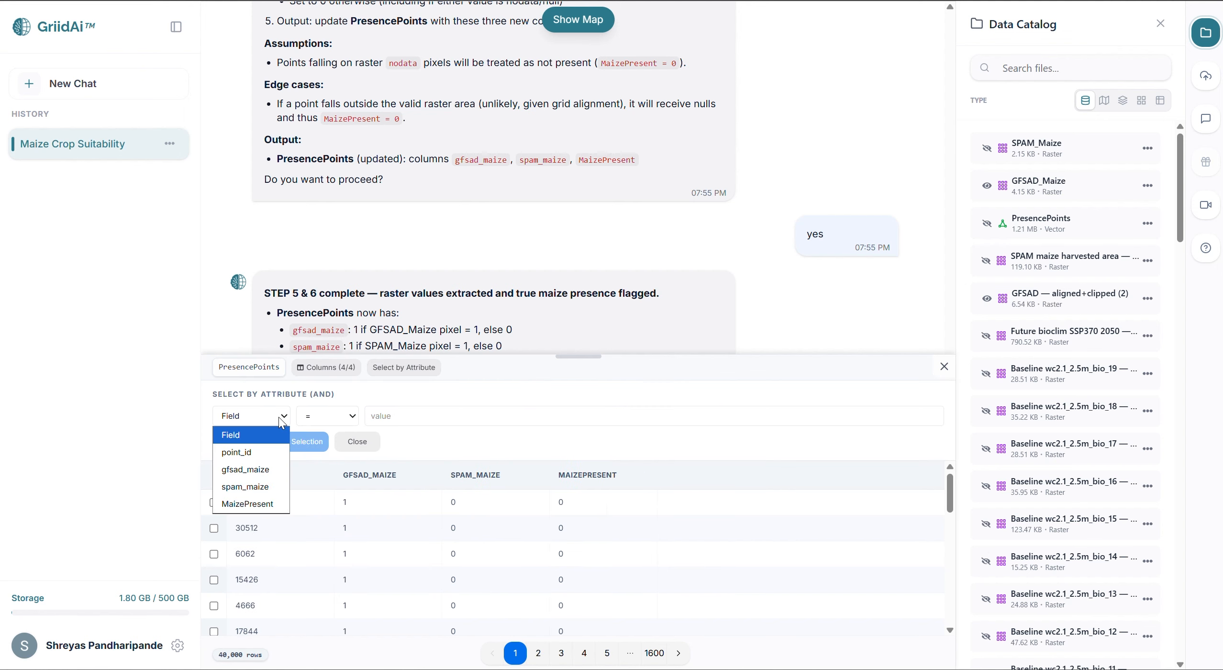
{"action": "left_click", "coordinate": [266, 505]}
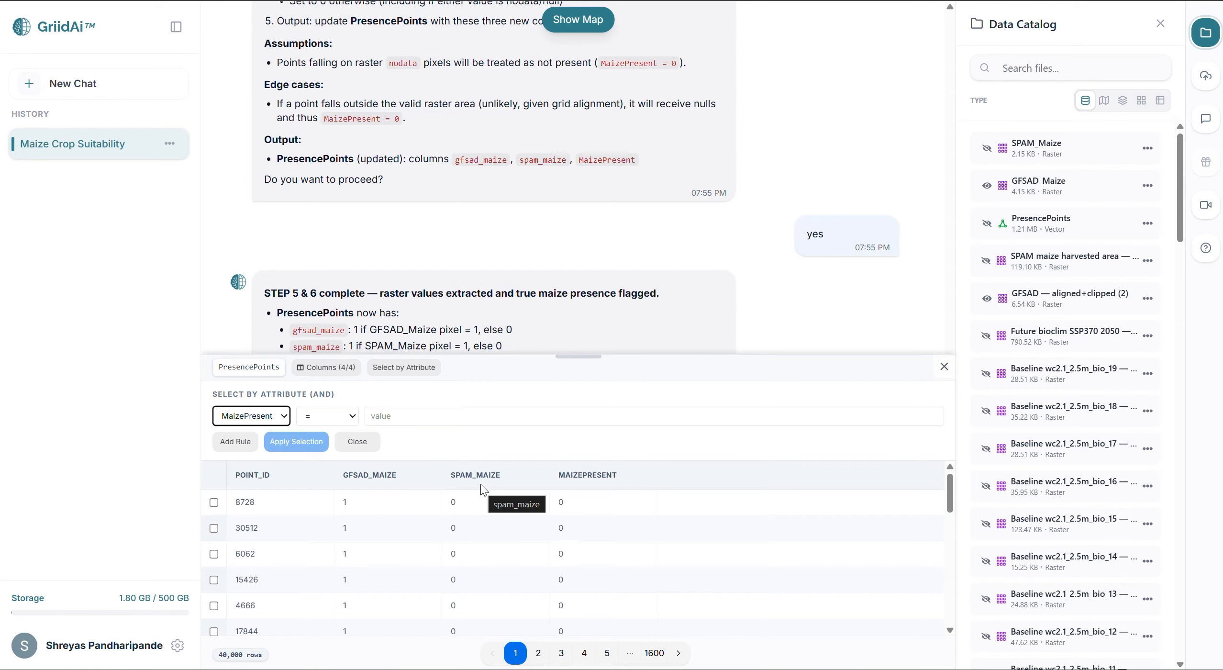
{"action": "left_click", "coordinate": [431, 424]}
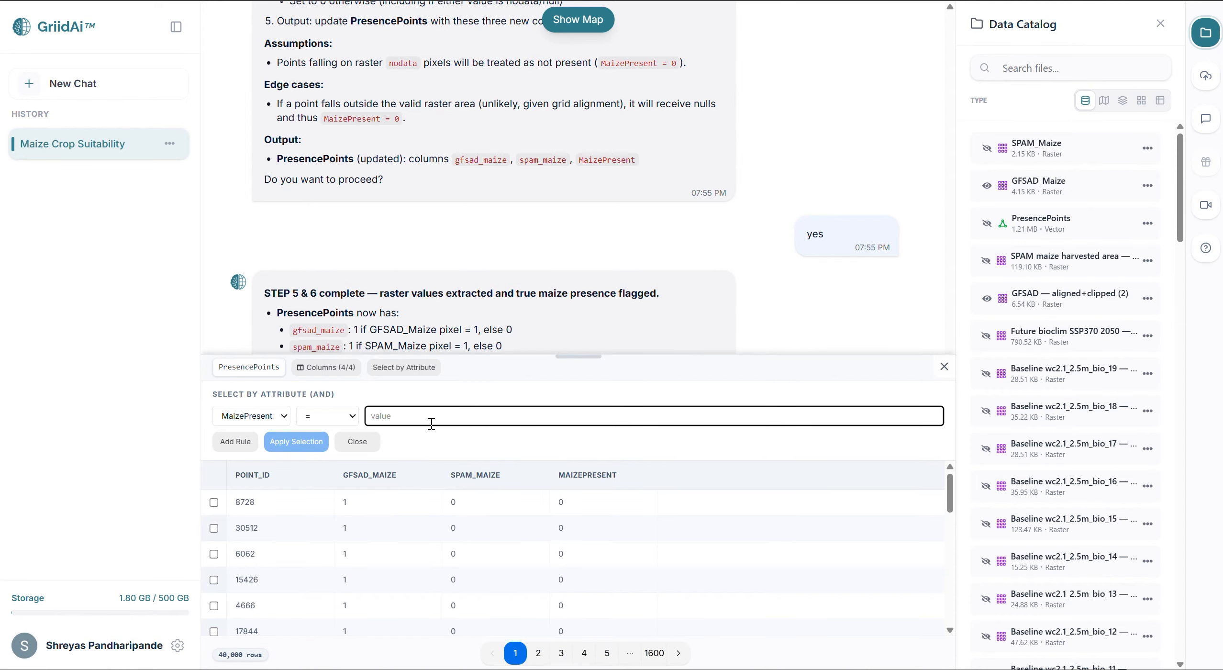
{"action": "type", "text": "1"}
{"action": "left_click", "coordinate": [307, 441]}
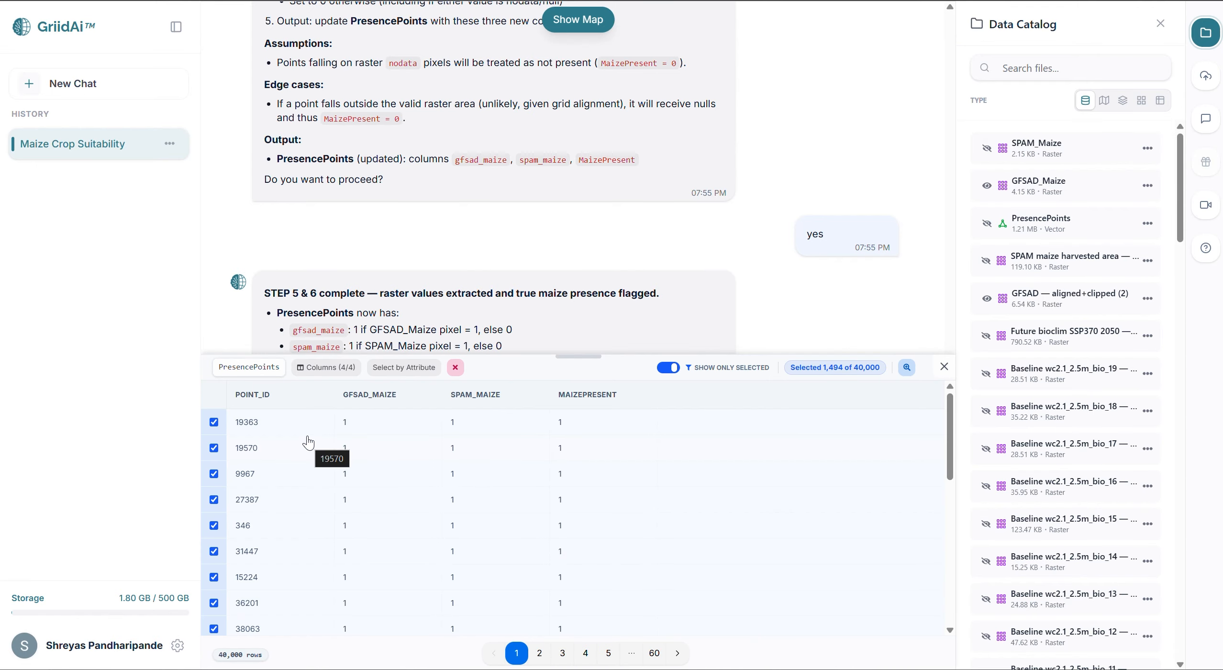
Show PresencePoints on the map, examine where the selected points lie, and close the map and attribute table
{"action": "left_click", "coordinate": [987, 228]}
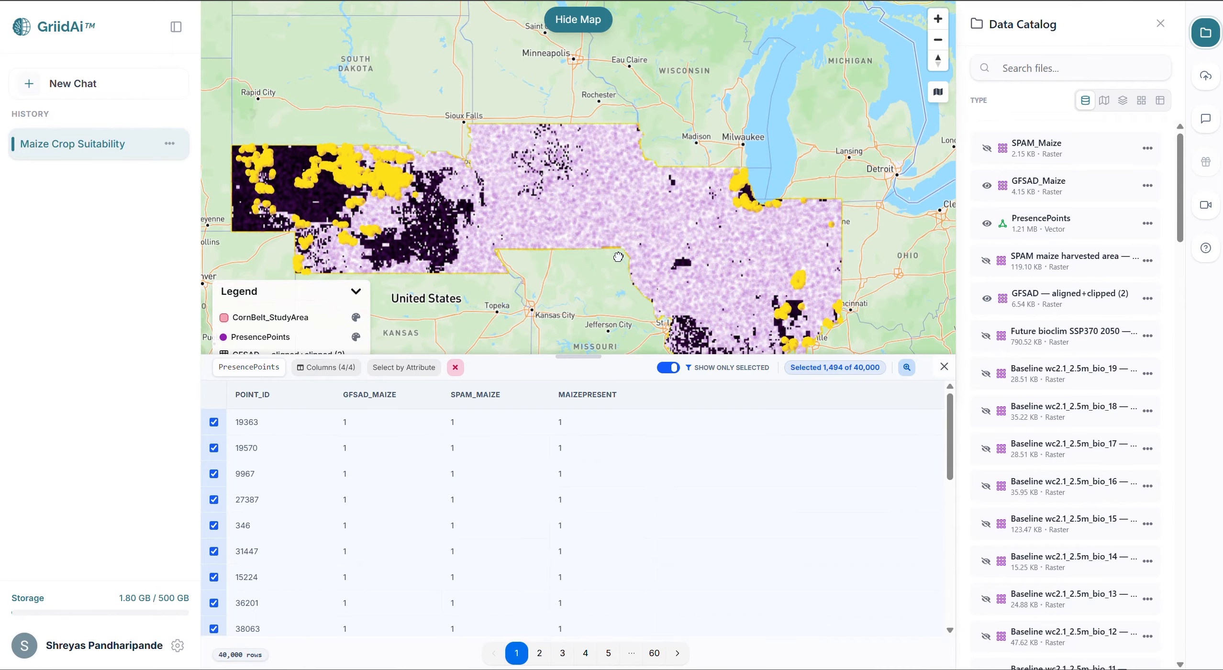
{"action": "left_click_drag", "start_coordinate": [618, 256], "coordinate": [624, 219]}
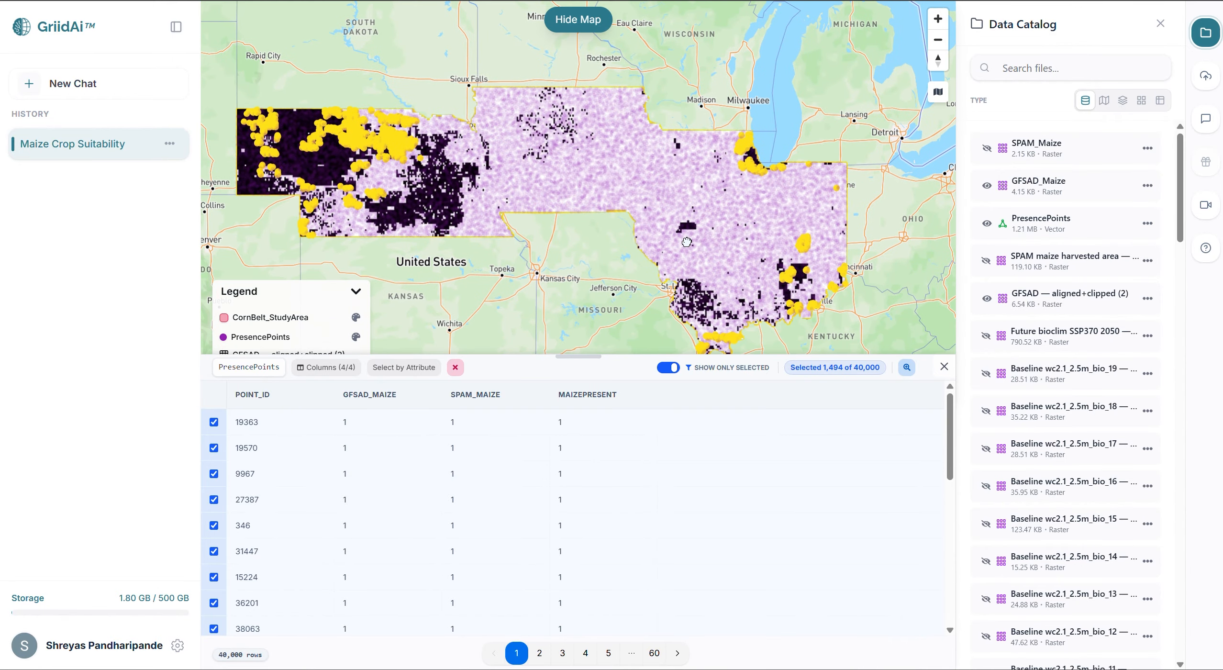
{"action": "left_click_drag", "start_coordinate": [688, 242], "coordinate": [722, 238]}
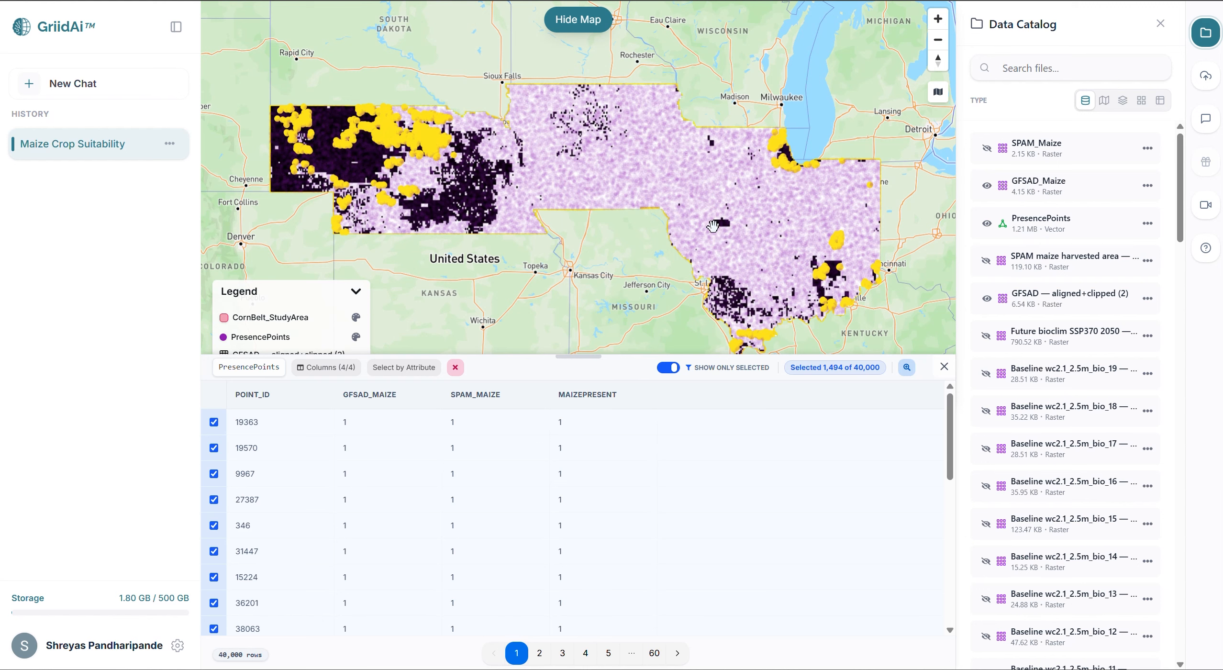
{"action": "left_click", "coordinate": [578, 19]}
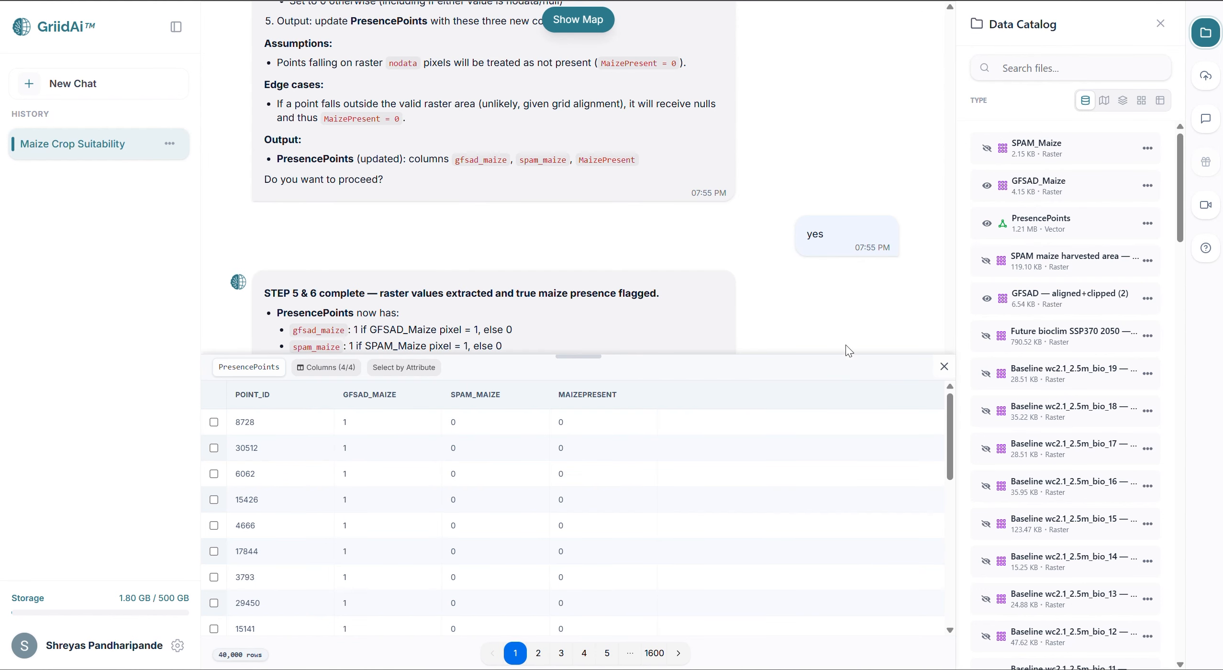
{"action": "left_click", "coordinate": [945, 367]}
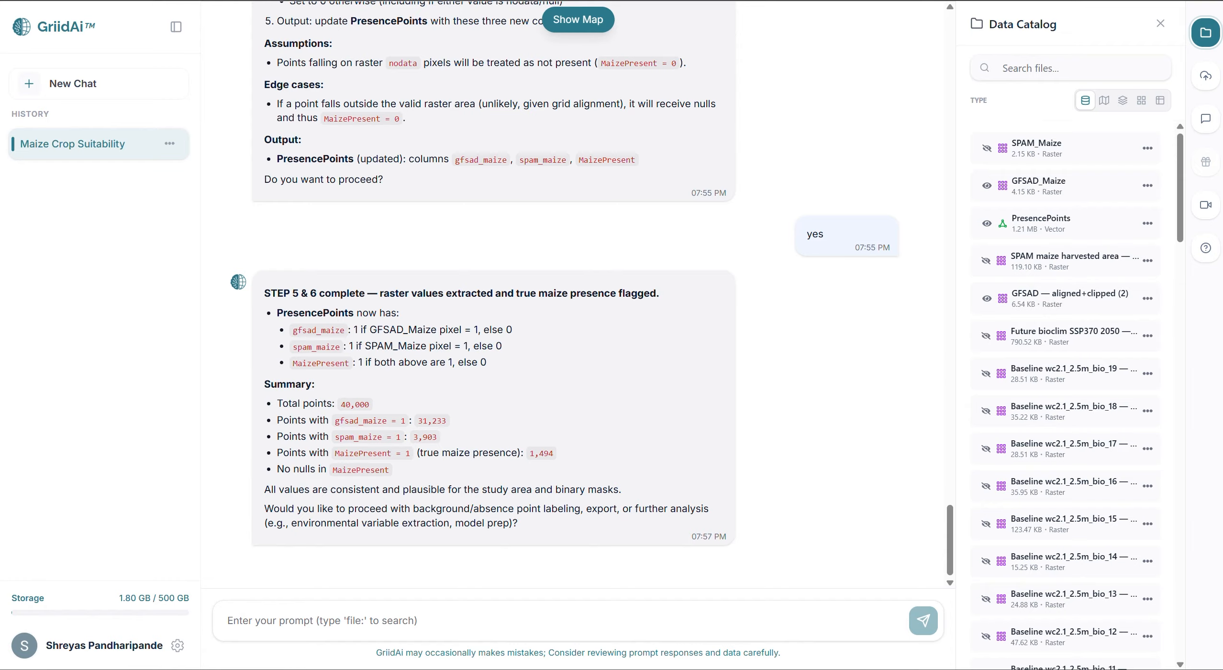
Prompt for STEP 7: batch extract all 19 baseline bioclimate variables into PresencePoints as bio01 to bio19, overwriting the file, and approve with "yes"
{"action": "type", "text": "STEP 7: ADD EXPLANATORY VARIABLES  - Extract all 19 baseline bioclimate variables to points - Use batch extraction (NOT one-by-one) - Ensure column naming:     bio01, bio02, ..., bio19 use file:PresencePoints  and overwrite the existing file with updated columns"}
{"action": "left_click", "coordinate": [638, 524]}
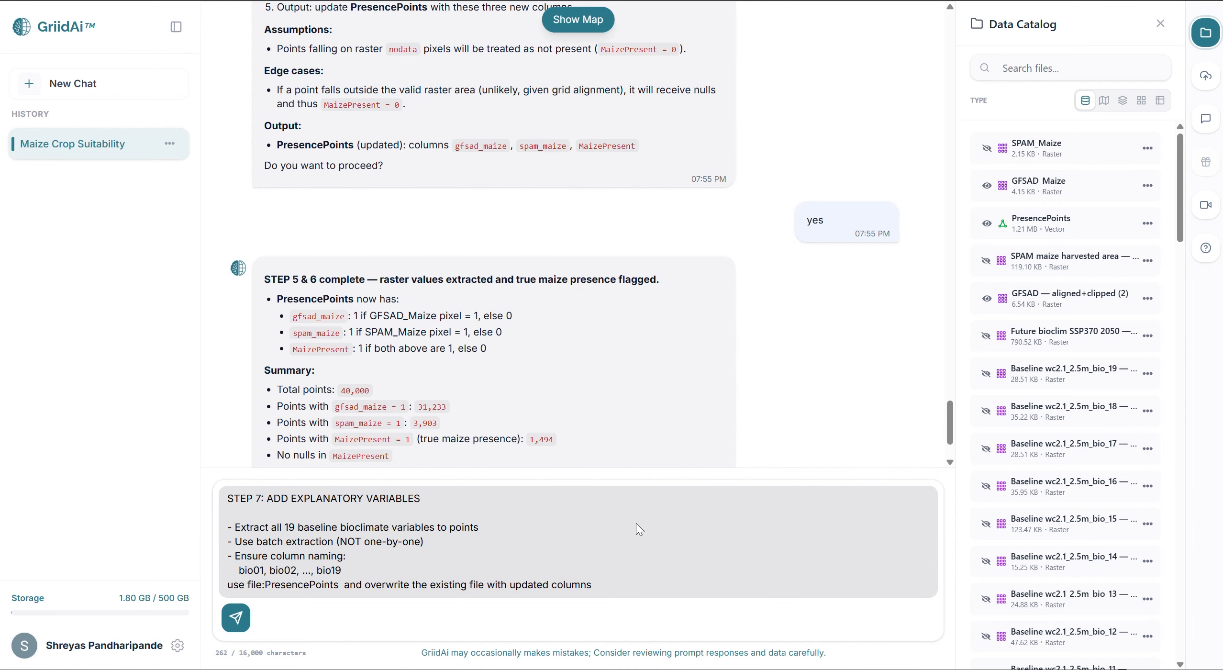
{"action": "key", "text": "Return"}
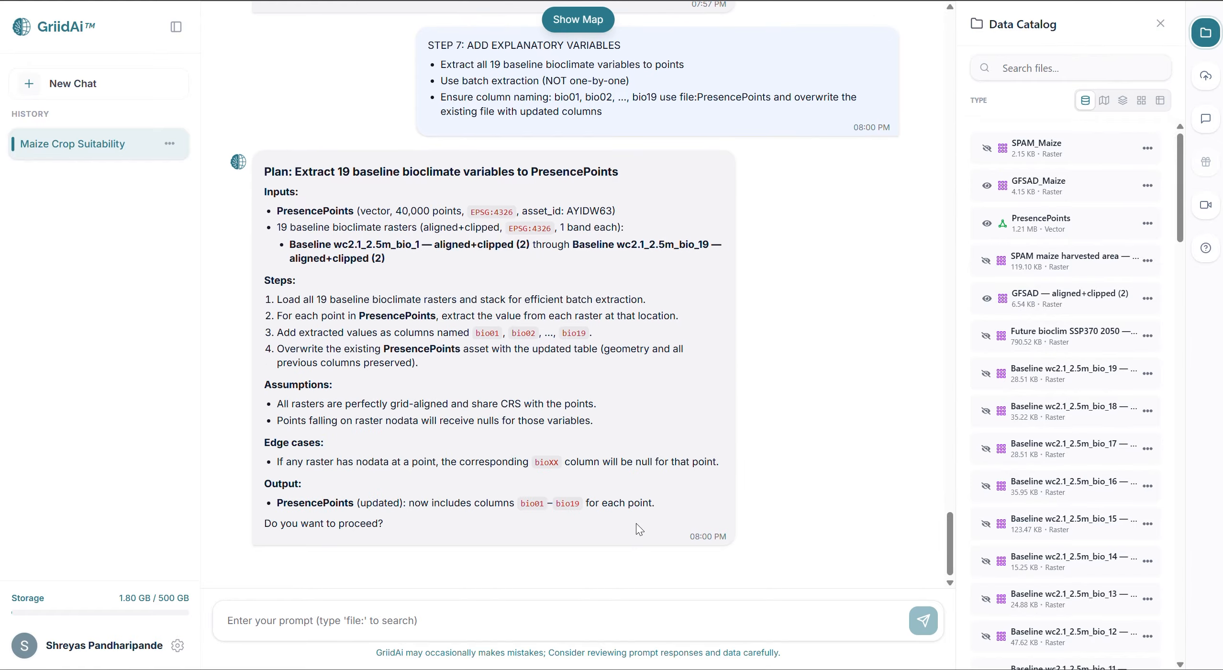
{"action": "left_click", "coordinate": [441, 624]}
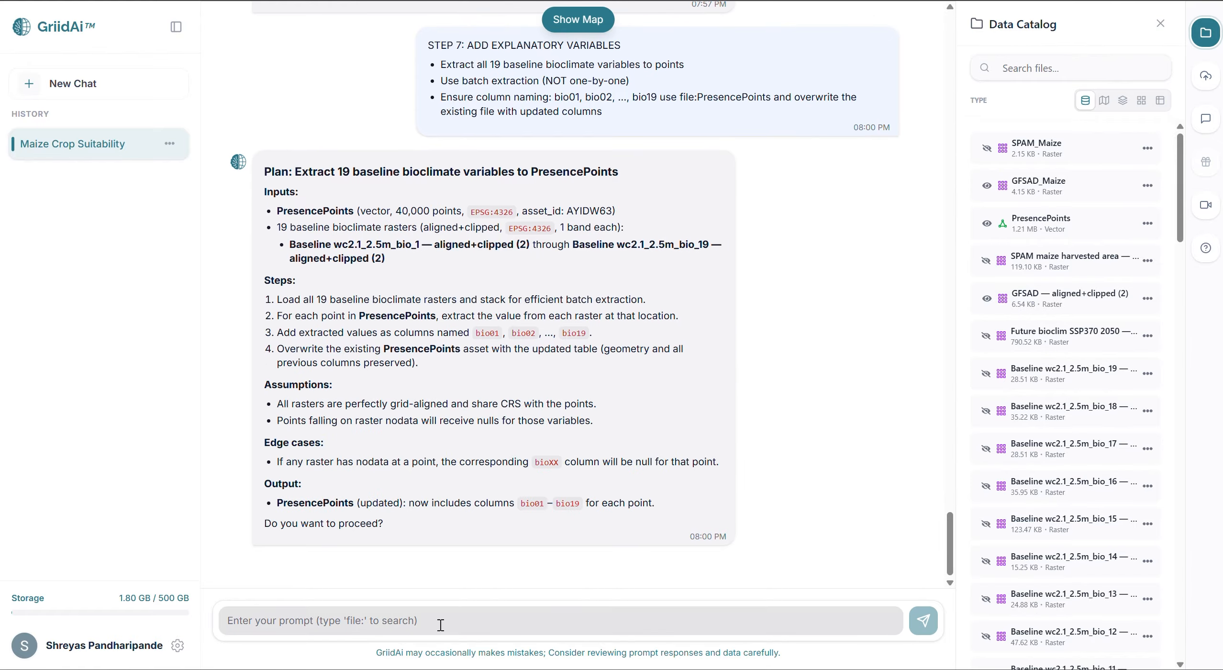
{"action": "type", "text": "yes"}
{"action": "key", "text": "Return"}
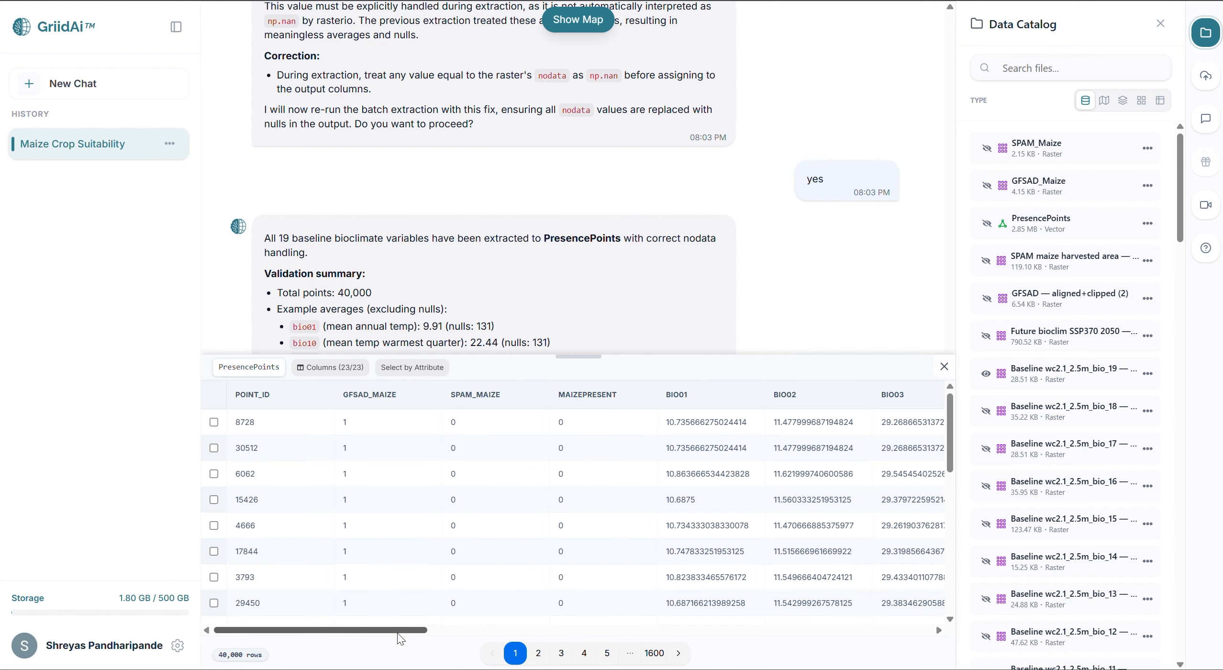
Prompt for STEP 8: remove points with null values, handle NoData properly, ensure no duplicate points, overwrite the existing file, and approve with "yes"
{"action": "left_click_drag", "start_coordinate": [398, 630], "coordinate": [380, 566]}
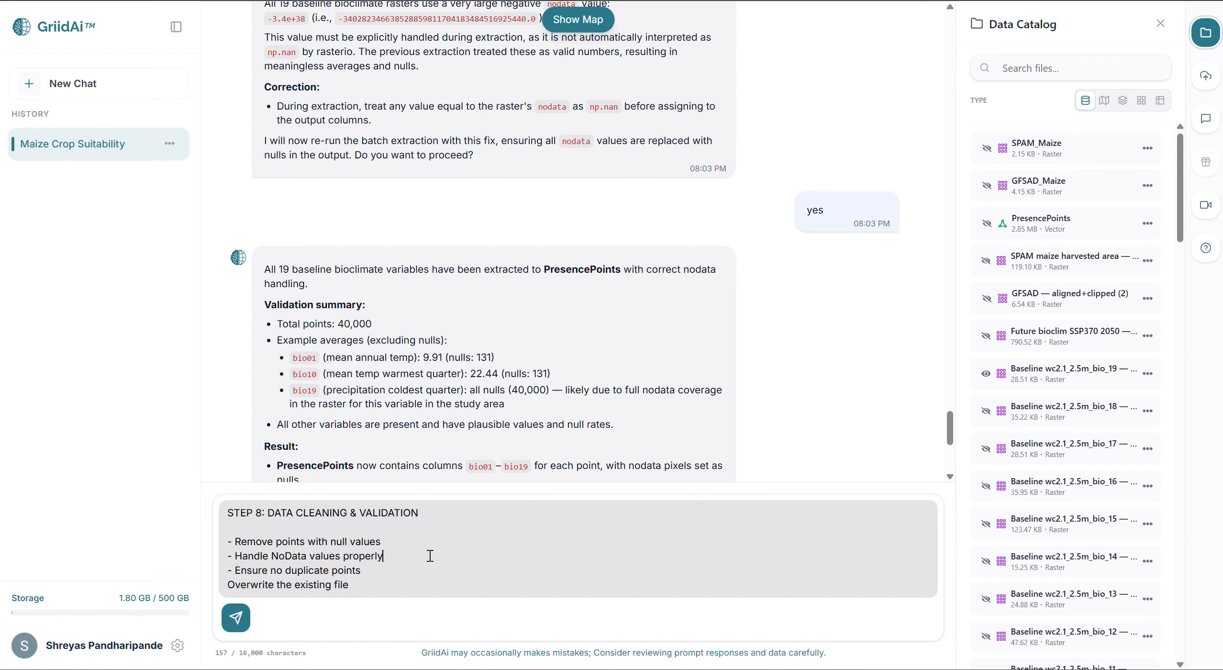
{"action": "key", "text": "Return"}
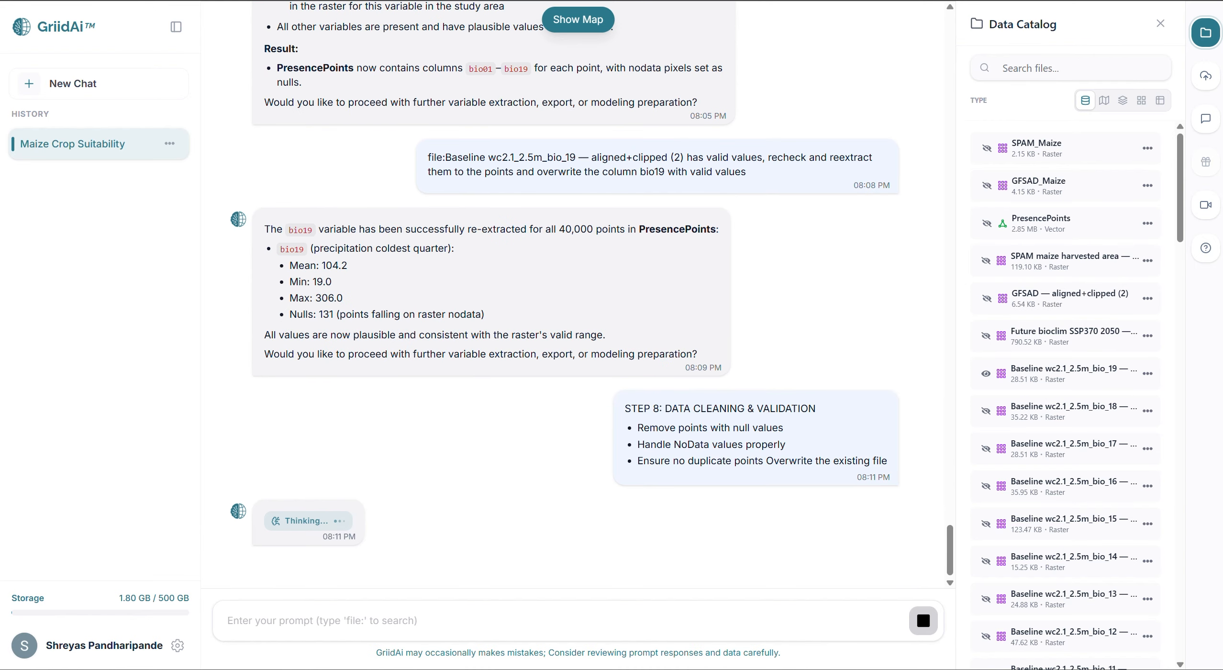
{"action": "left_click", "coordinate": [361, 621]}
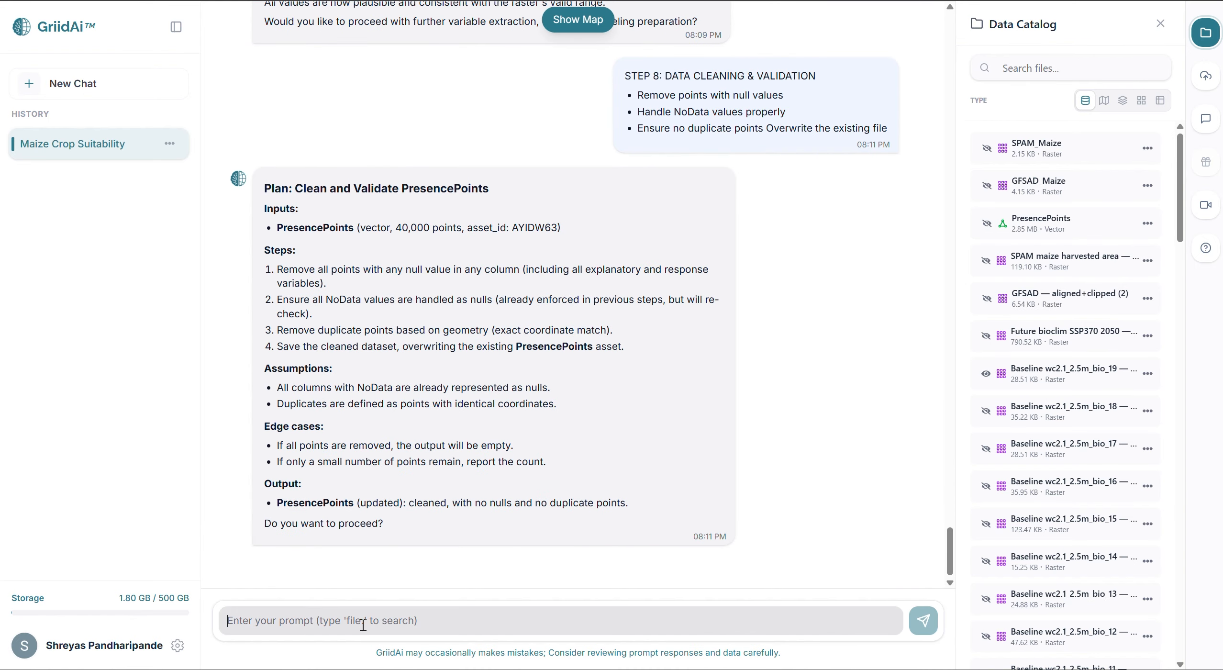
{"action": "type", "text": "yes"}
{"action": "key", "text": "Return"}
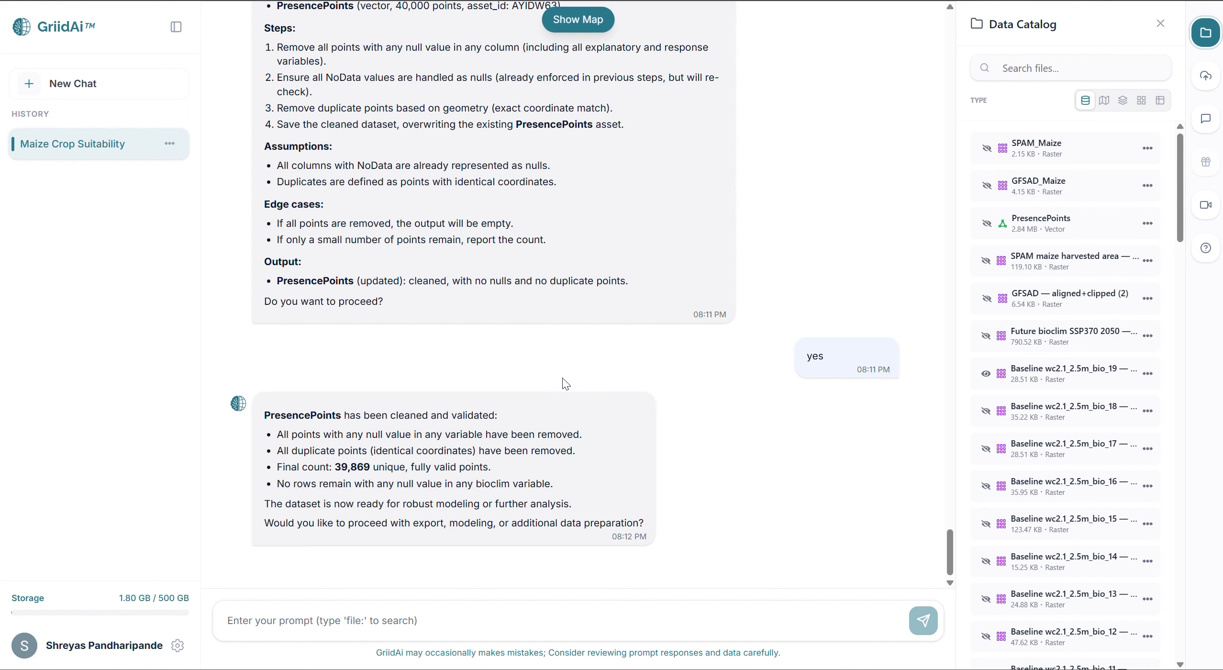
Prompt for STEP 9: a fishnet grid at 0.04167 degree spacing in EPSG:4326, bounded by CornBelt_StudyArea, output as PredictionPoints, and approve with "yes"
{"action": "type", "text": "STEP 9: CREATE PREDICTION GRID  create a fishnet grid with equal spacing of 0.04167 degrees degrees in both longitude (x) and latitude (y) directions between points and having CRS: EPSG:4326 (geographic coordinates in degrees) and bound by gemoetry of file:CornBelt_StudyArea  output file: PredictionPoints"}
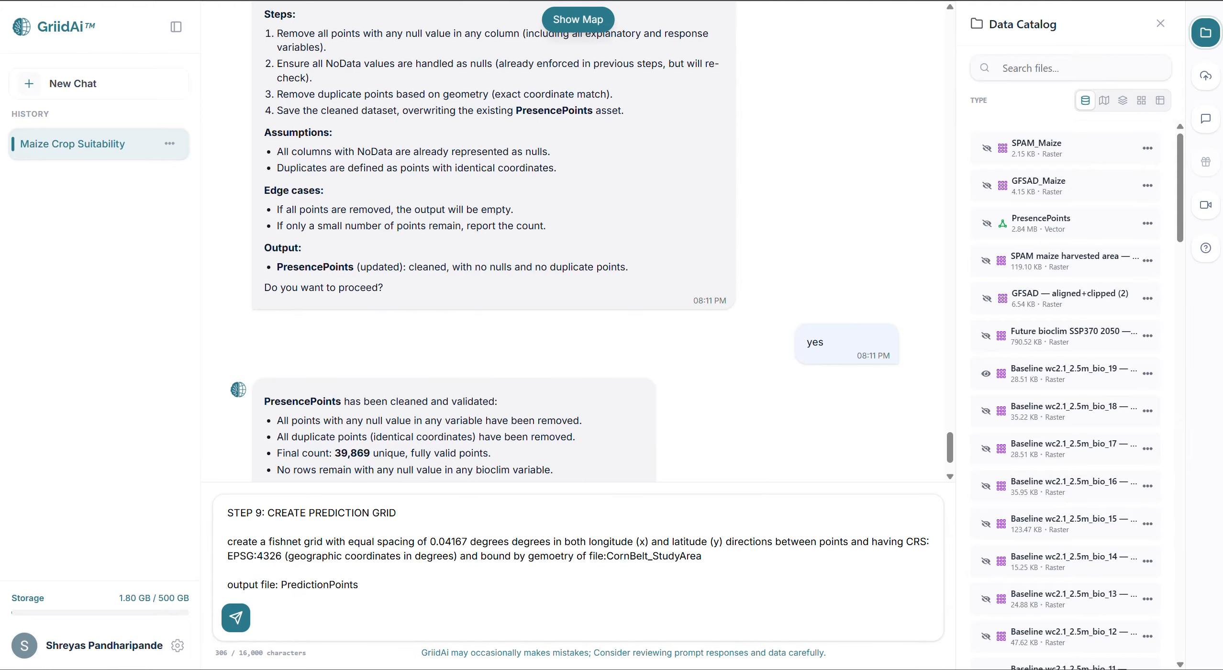
{"action": "key", "text": "Return"}
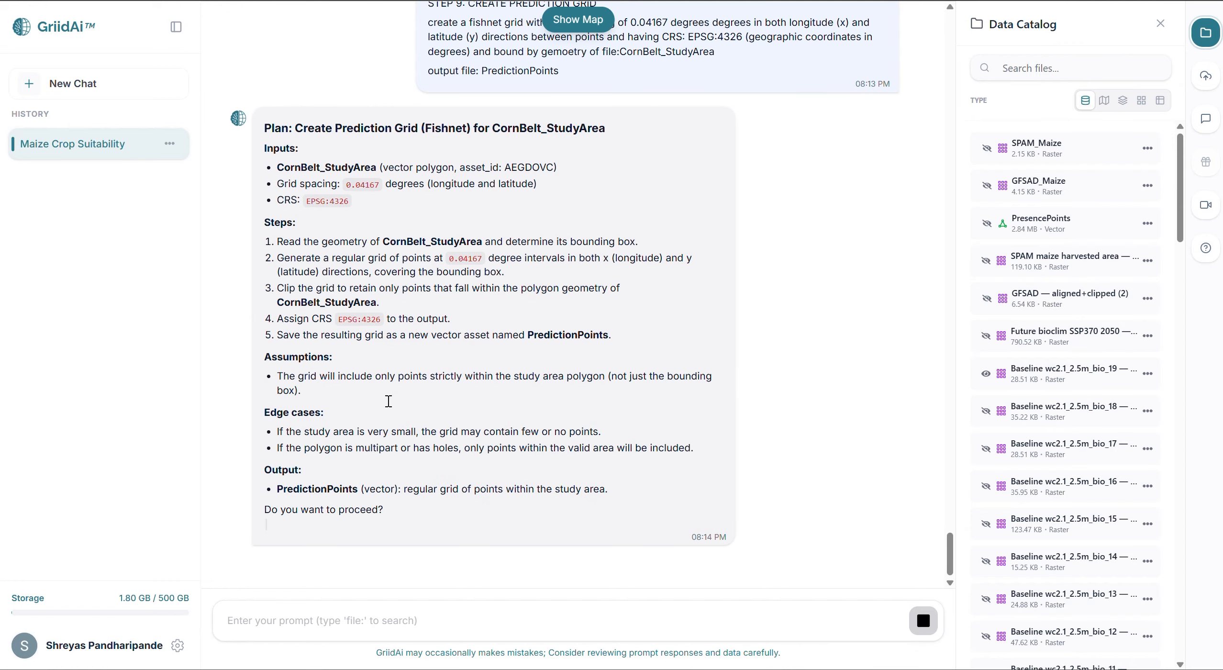
{"action": "left_click", "coordinate": [370, 615]}
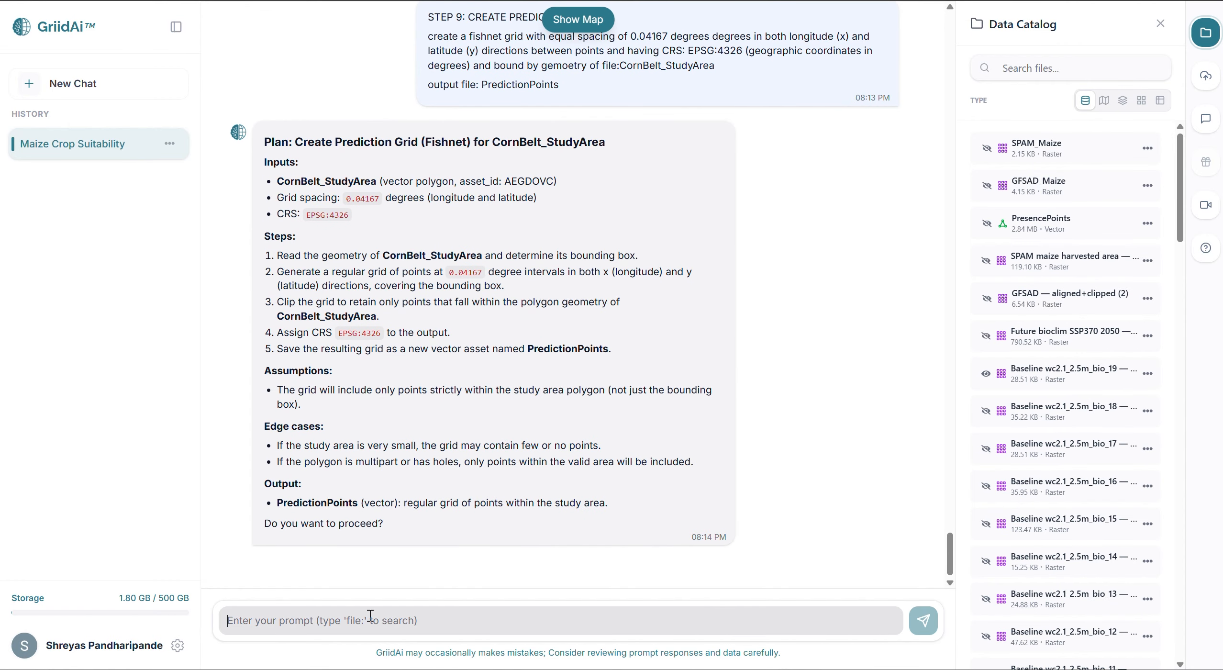
{"action": "type", "text": "yes"}
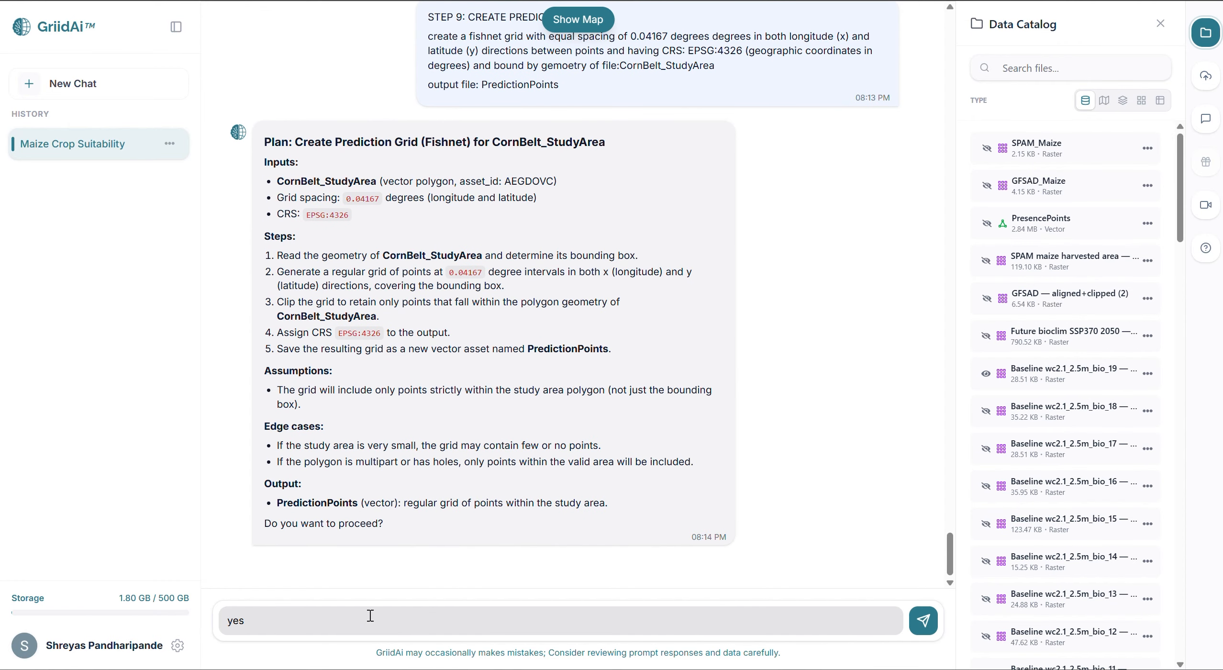
{"action": "key", "text": "Return"}
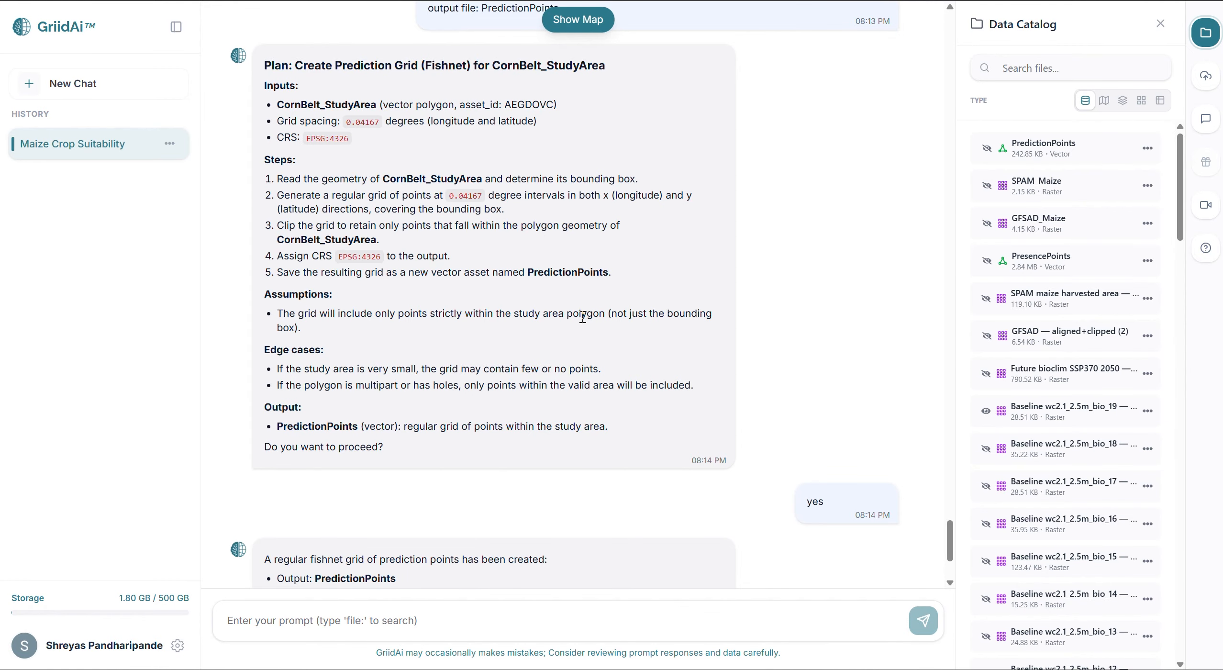
Prompt for STEPS 10 and 11: extract baseline bio01–bio19 and future fut_bio01–fut_bio19 variables to PredictionPoints with exact column naming, and approve with "yes"
{"action": "key", "text": "ctrl+v"}
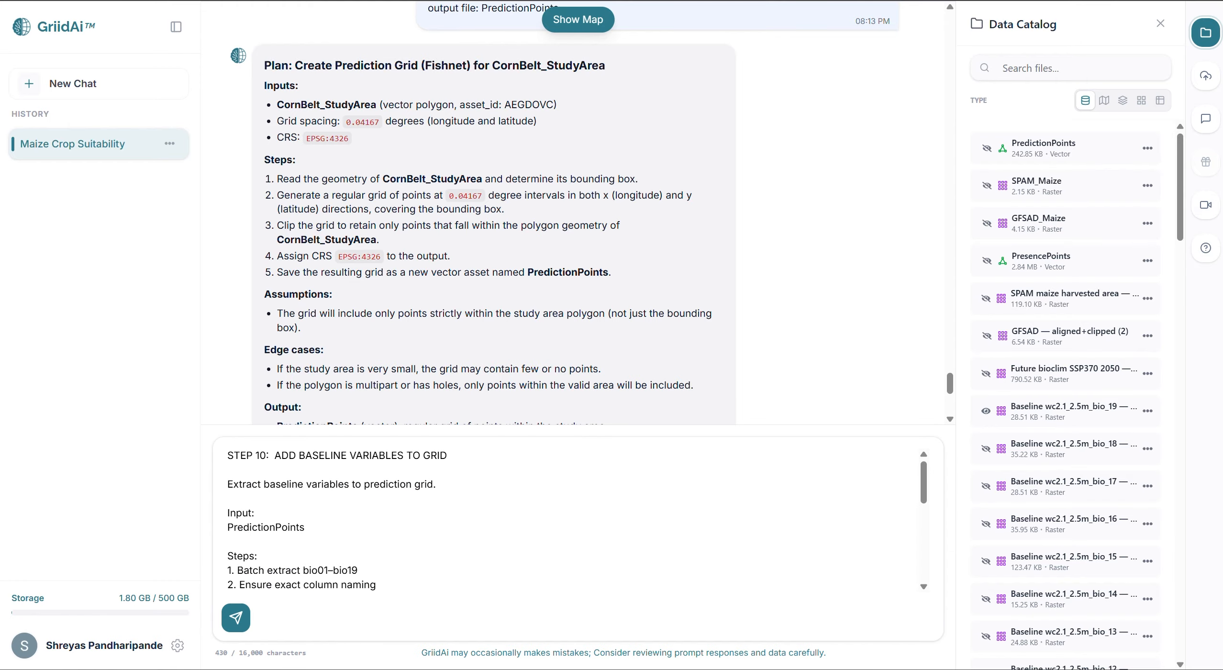
{"action": "key", "text": "Return"}
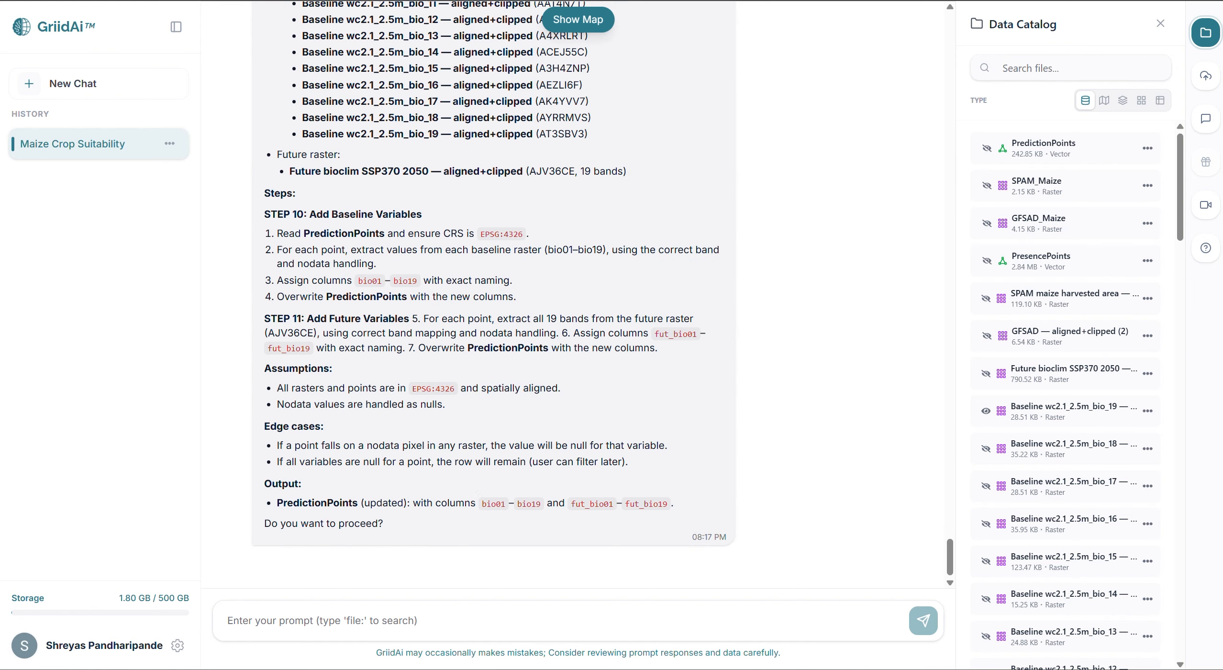
{"action": "type", "text": "yes"}
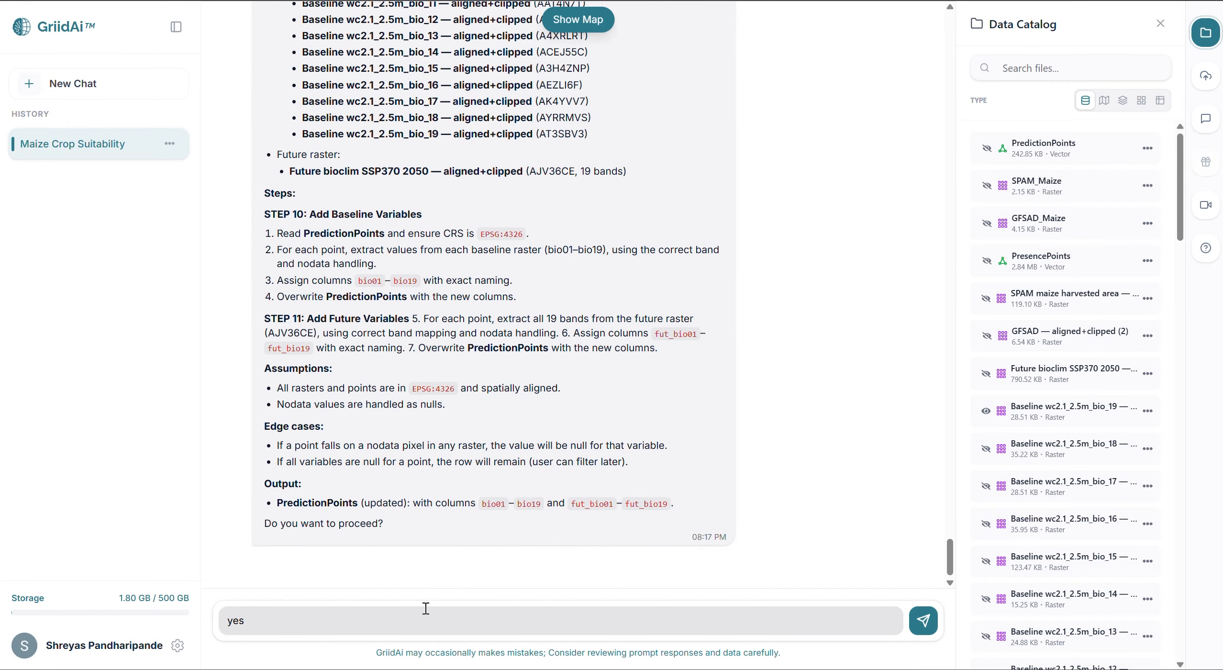
{"action": "key", "text": "Return"}
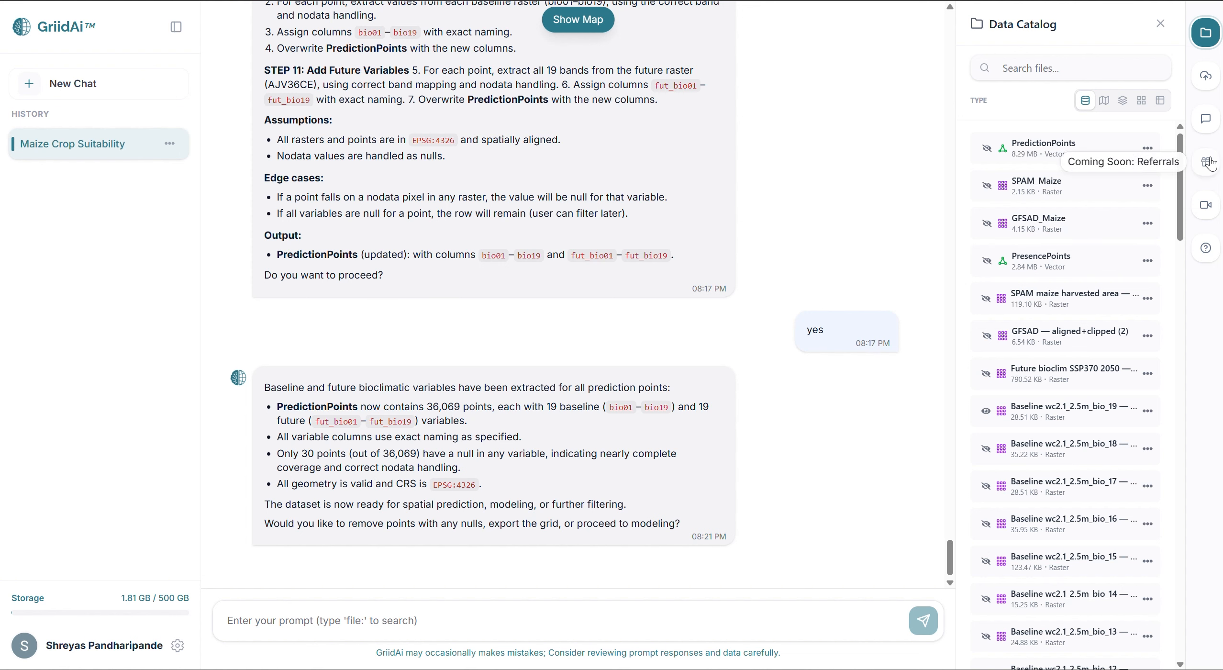
View the PredictionPoints attribute table, examine the baseline and future bioclimate columns through FUT_BIO19, and close the table
{"action": "left_click", "coordinate": [1147, 148]}
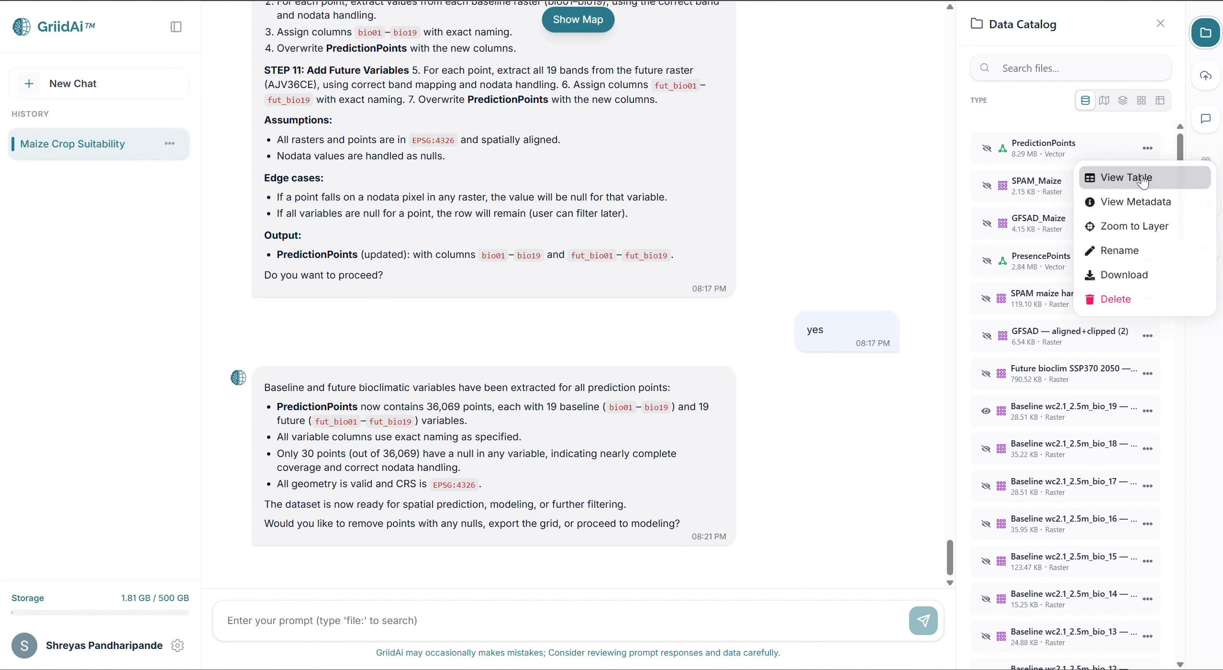
{"action": "left_click", "coordinate": [1123, 175]}
{"action": "scroll", "coordinate": [631, 458], "scroll_direction": "right", "scroll_amount": 4}
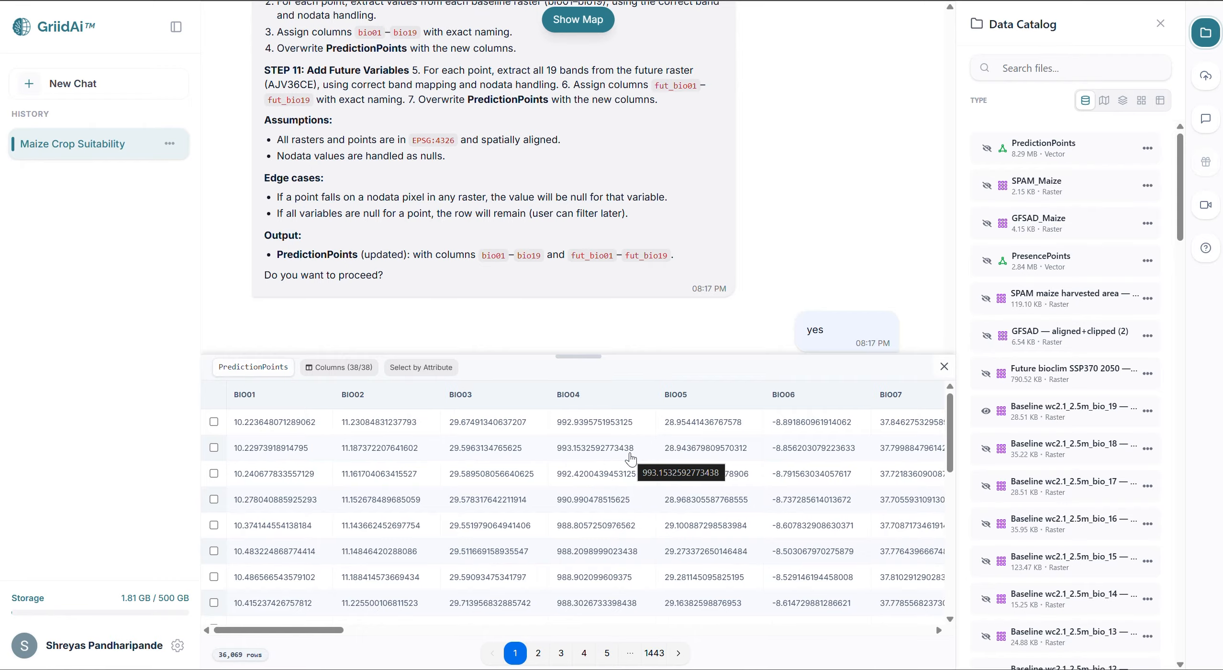
{"action": "scroll", "coordinate": [631, 458], "scroll_direction": "right", "scroll_amount": 8}
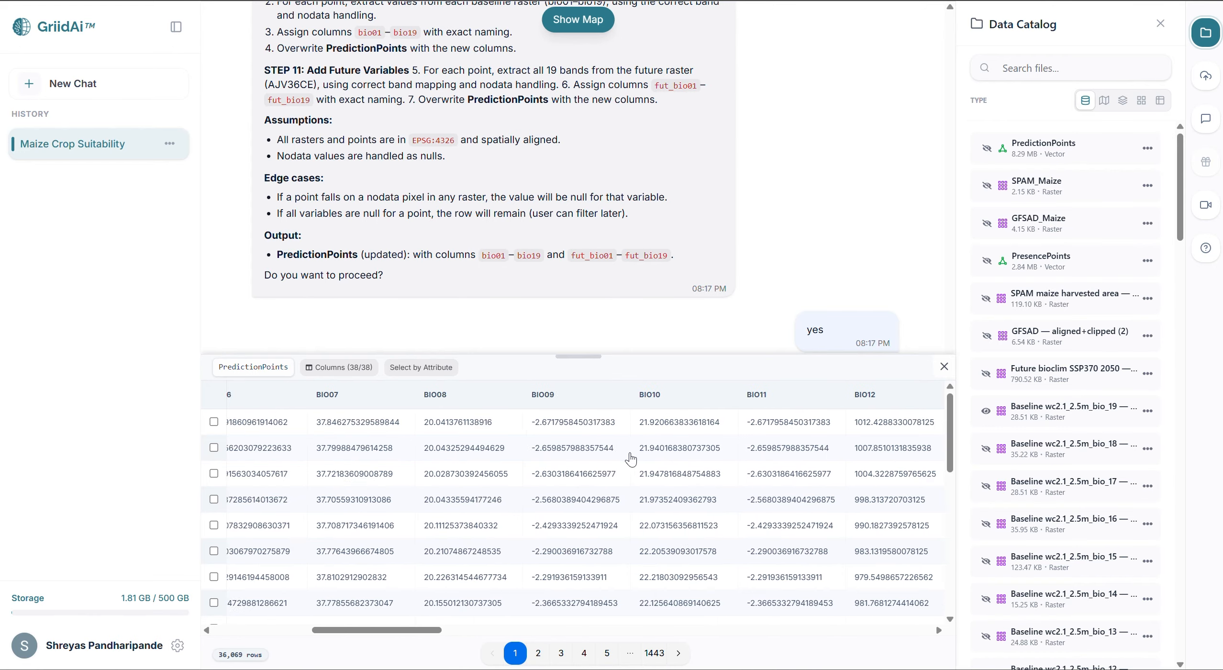
{"action": "scroll", "coordinate": [631, 459], "scroll_direction": "right", "scroll_amount": 10}
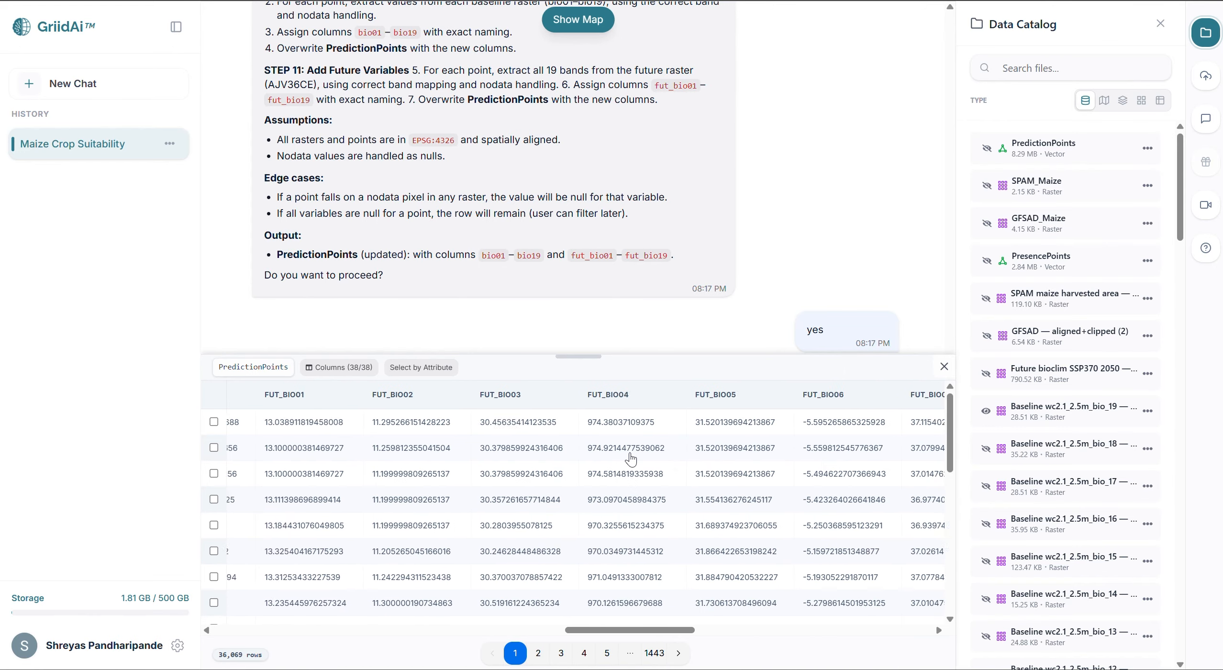
{"action": "scroll", "coordinate": [630, 458], "scroll_direction": "right", "scroll_amount": 10}
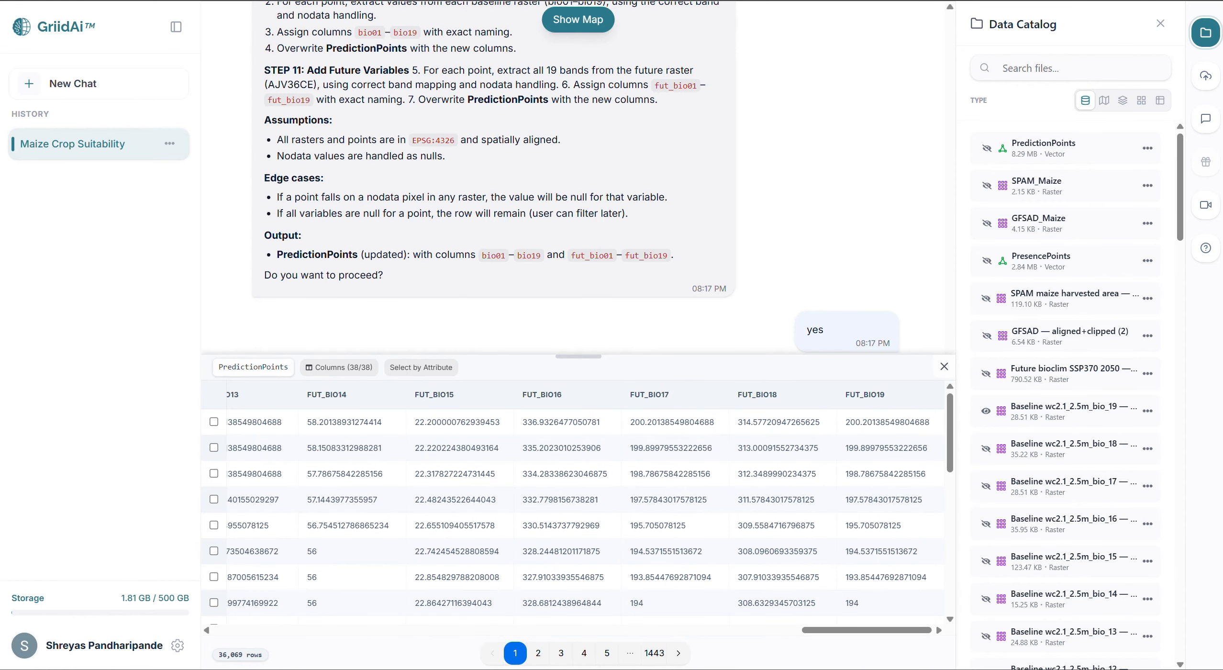
{"action": "left_click", "coordinate": [950, 369]}
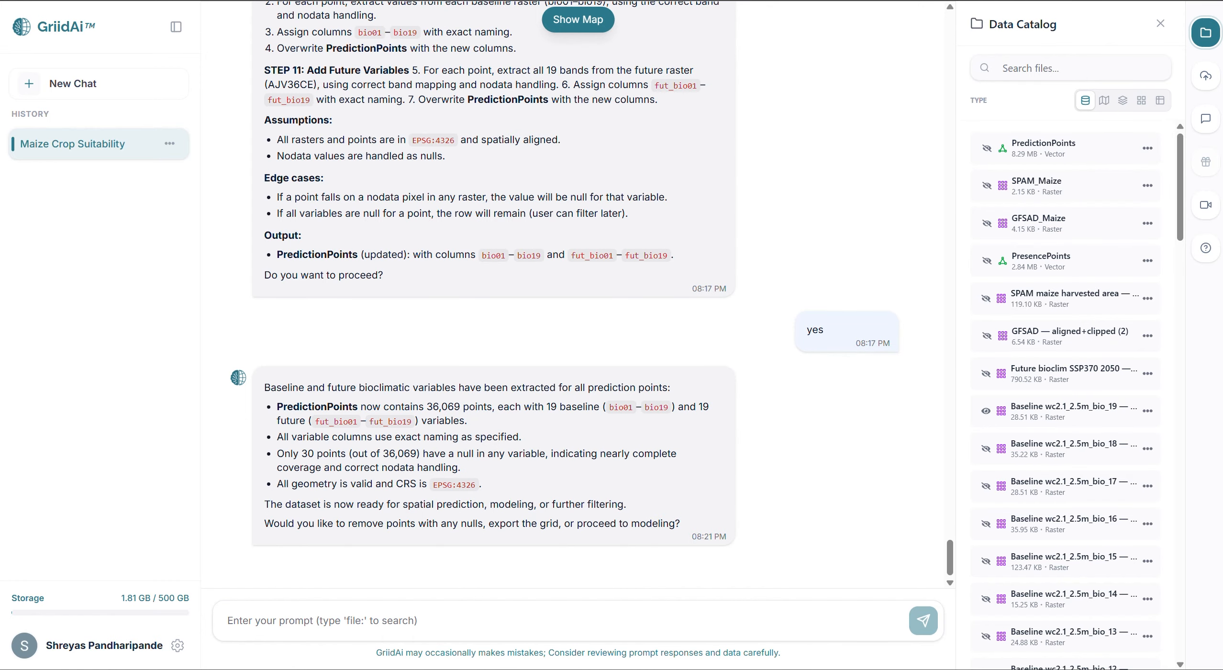
Prompt for STEP 12: train a MaxEnt-style model on PresencePoints with predictors bio01–bio19 and target MaizePresent, and approve with "yes"
{"action": "key", "text": "ctrl+v"}
{"action": "key", "text": "Return"}
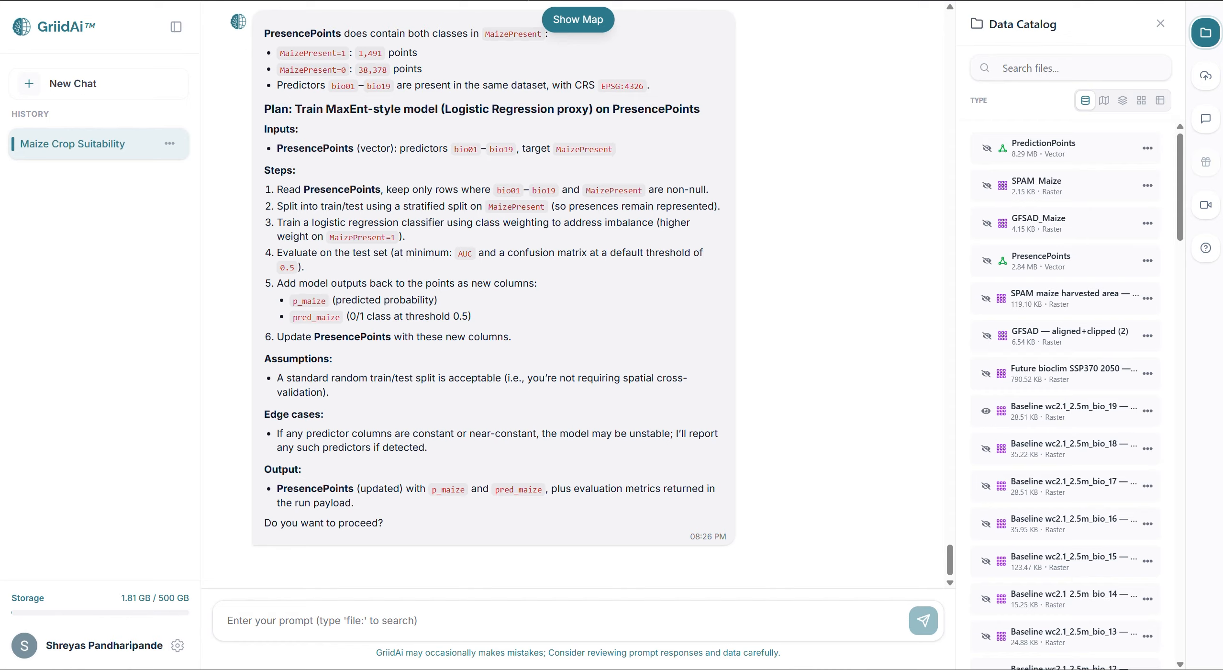
{"action": "left_click", "coordinate": [417, 622]}
{"action": "type", "text": "yes"}
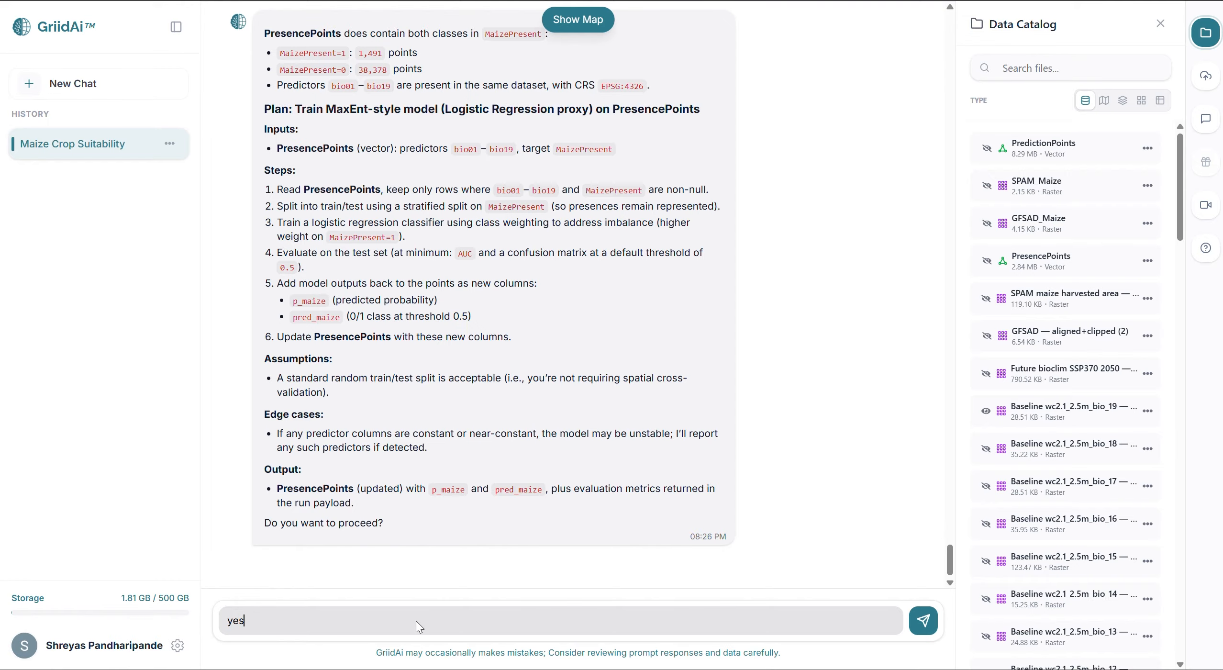
{"action": "key", "text": "Return"}
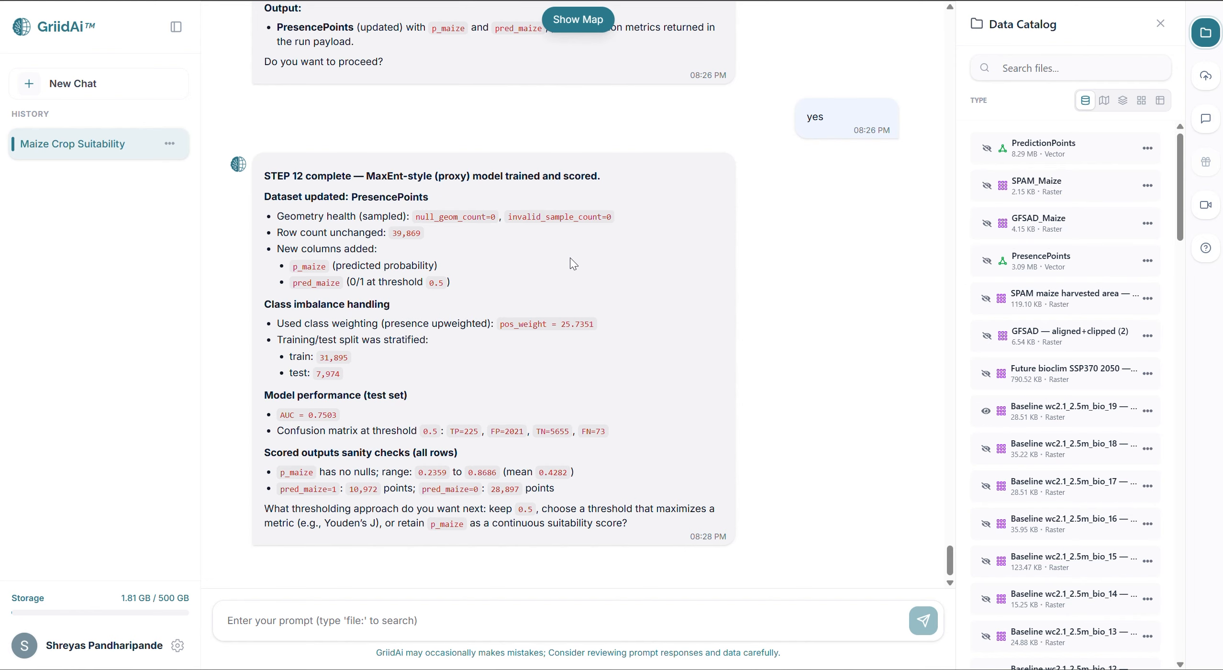
Prompt for STEP 13: apply the model to PredictionPoints bio01–bio19, generate 0–1 probabilities, and rasterize them to the original grid as Suitability_Baseline_Bioclim
{"action": "key", "text": "ctrl+v"}
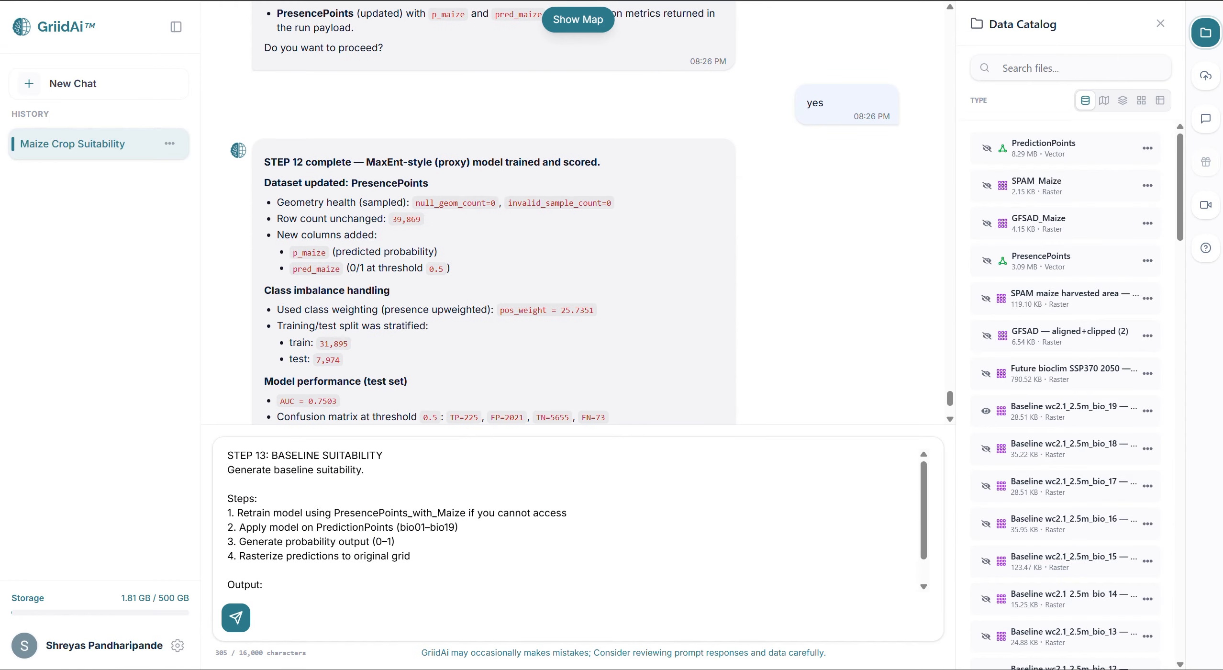
{"action": "left_click", "coordinate": [601, 478]}
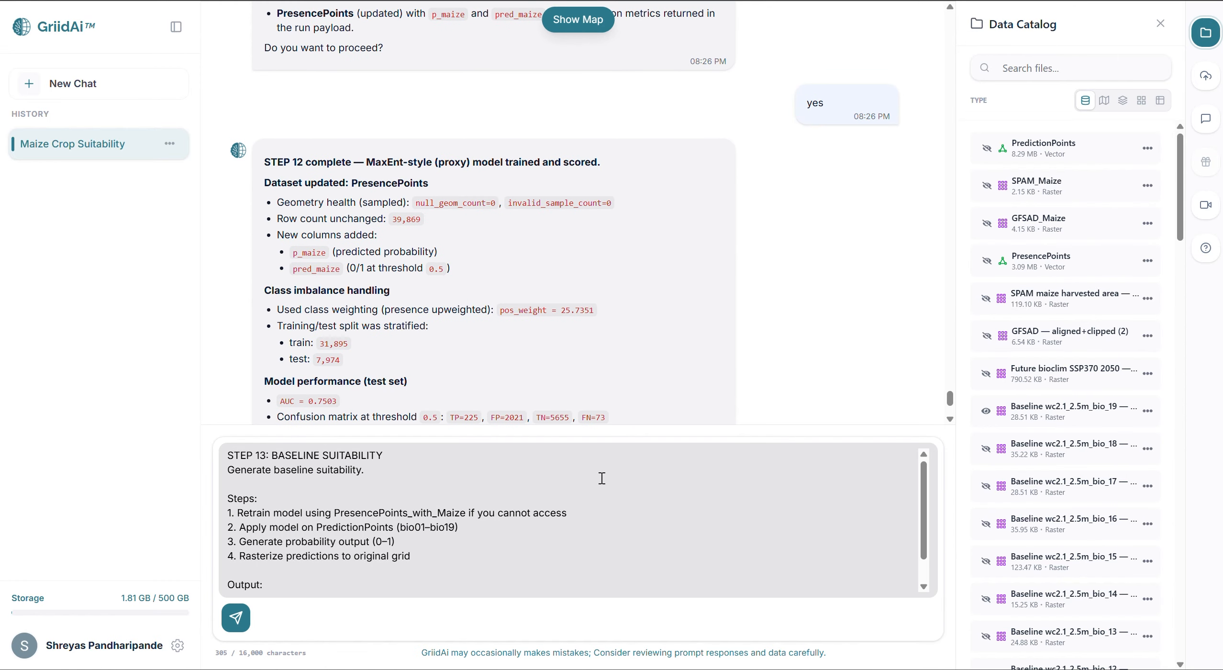
{"action": "key", "text": "Return"}
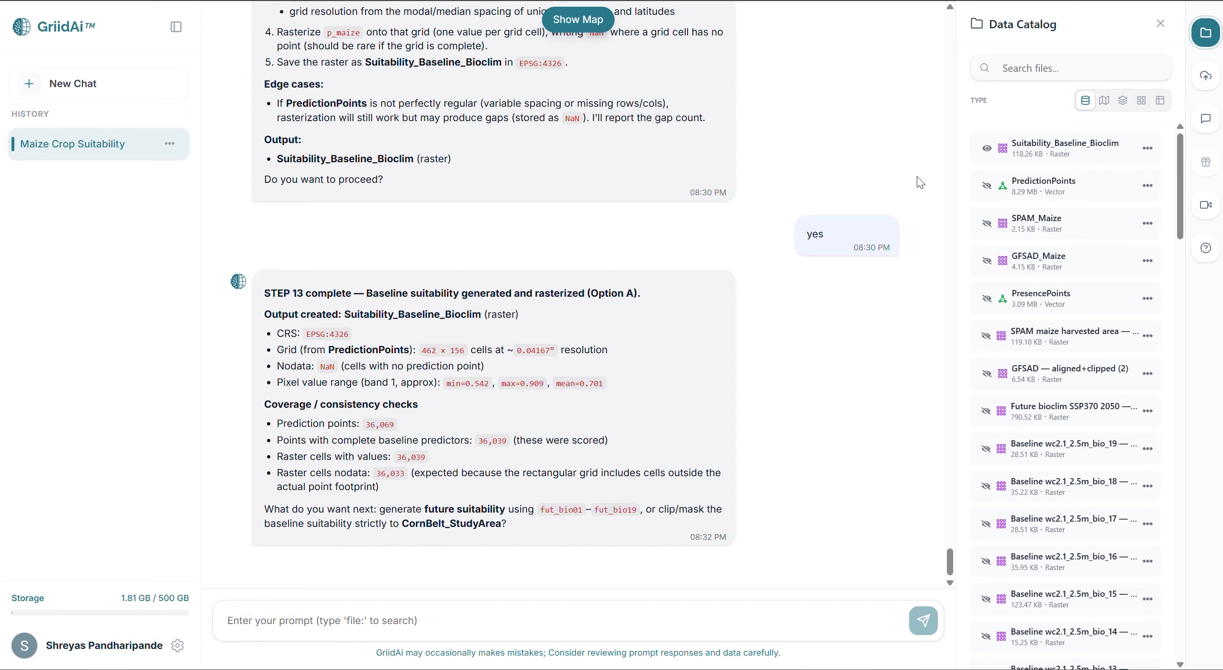
Show Suitability_Baseline_Bioclim on the map, sample pixel values in dark and light areas across the study area, and hide the map
{"action": "left_click", "coordinate": [987, 149]}
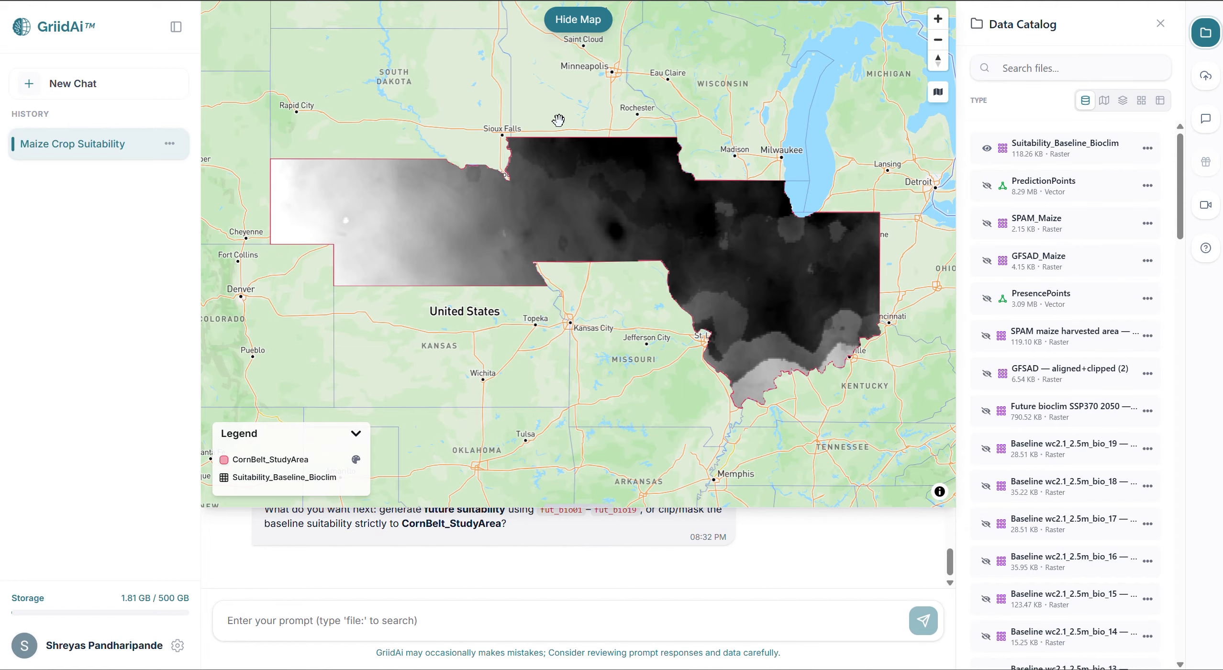
{"action": "left_click", "coordinate": [587, 197]}
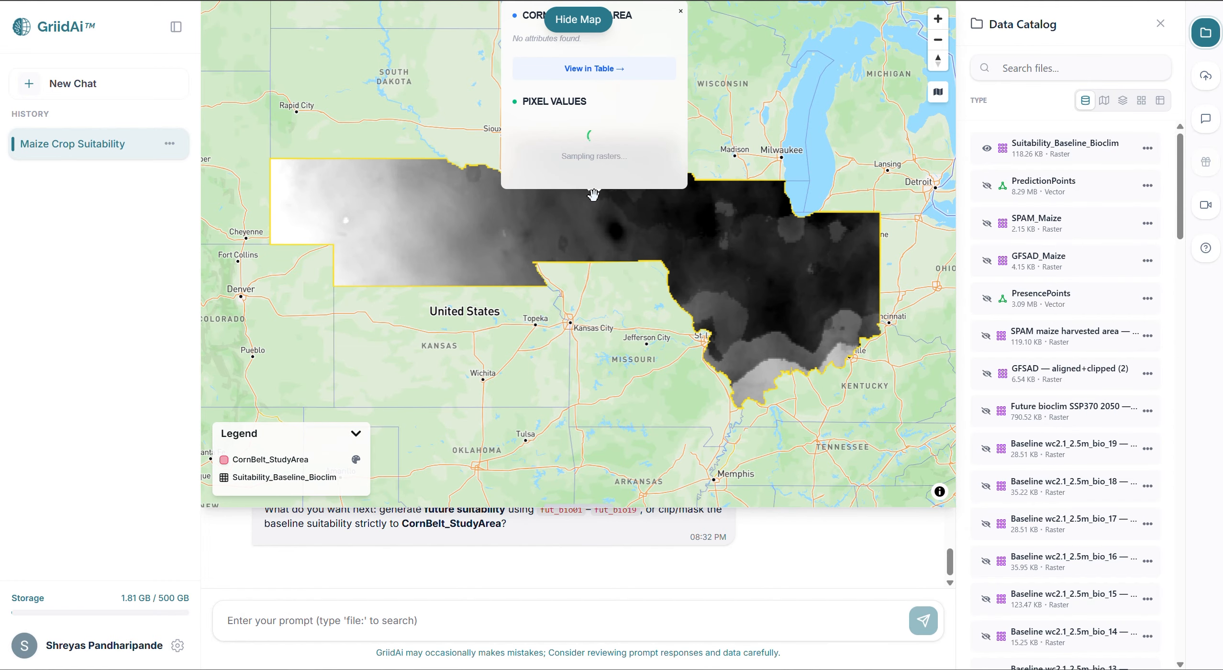
{"action": "left_click", "coordinate": [681, 235]}
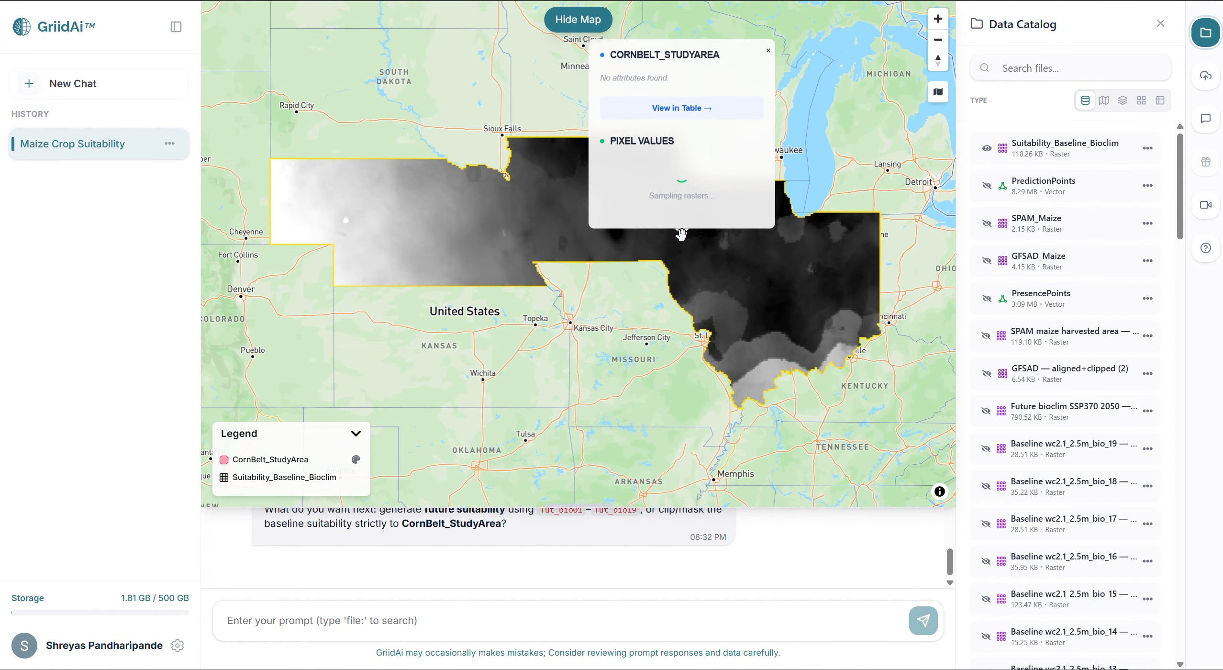
{"action": "left_click", "coordinate": [753, 289]}
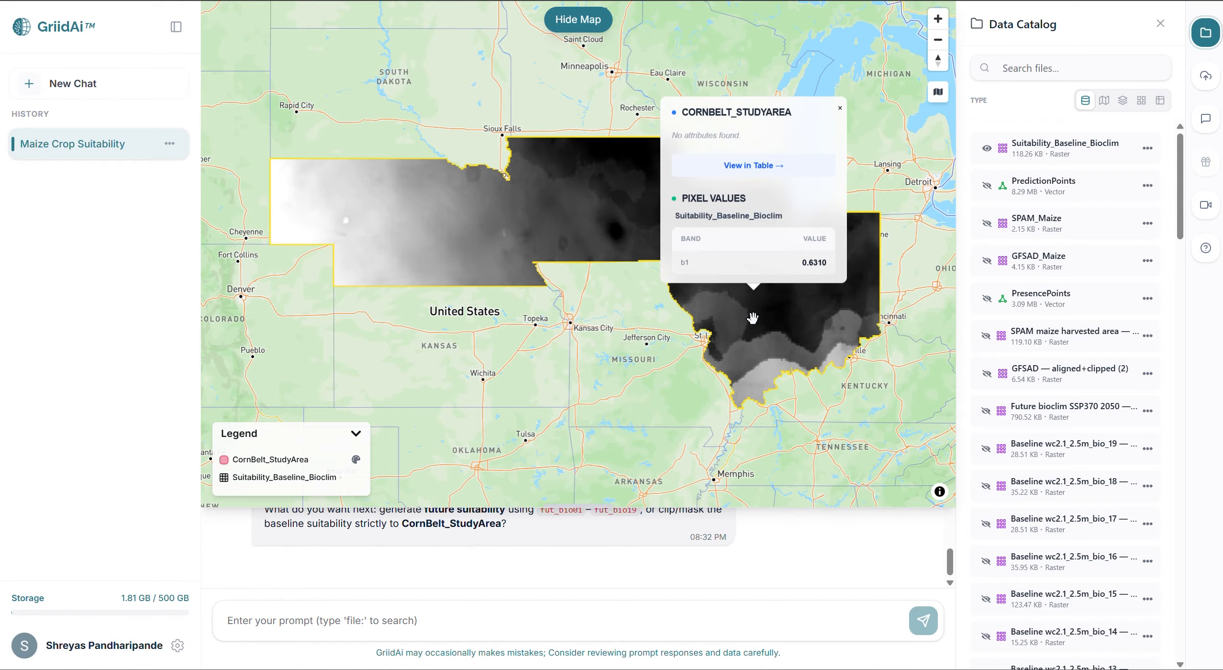
{"action": "left_click", "coordinate": [761, 377]}
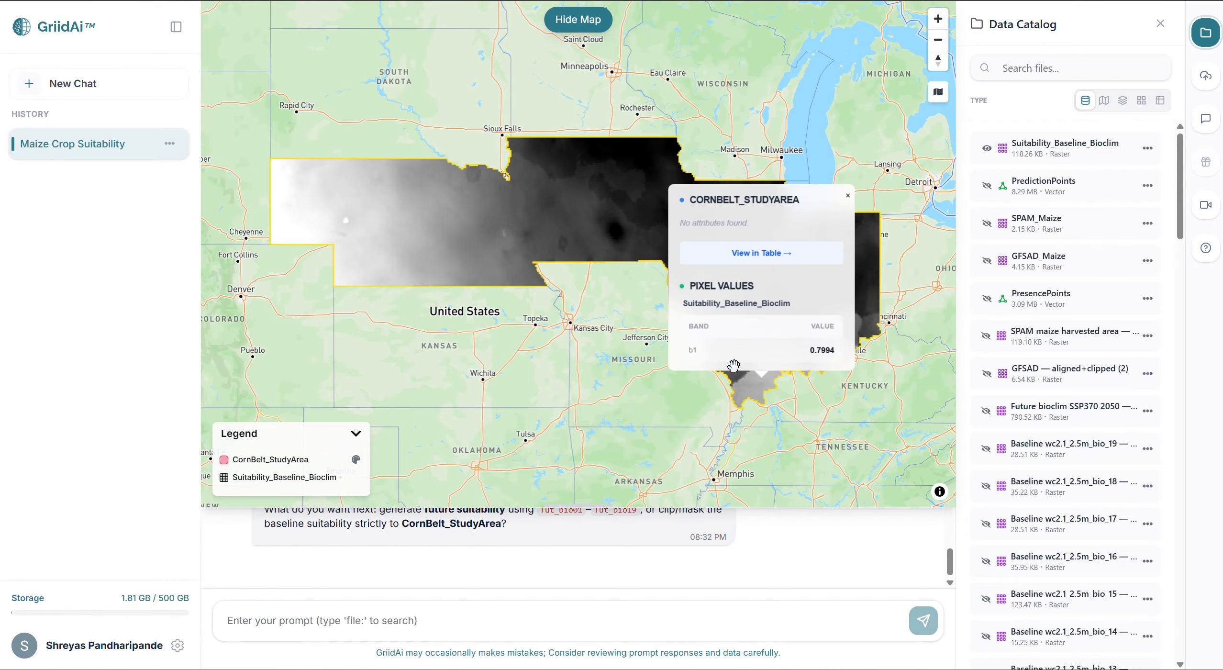
{"action": "left_click", "coordinate": [306, 200]}
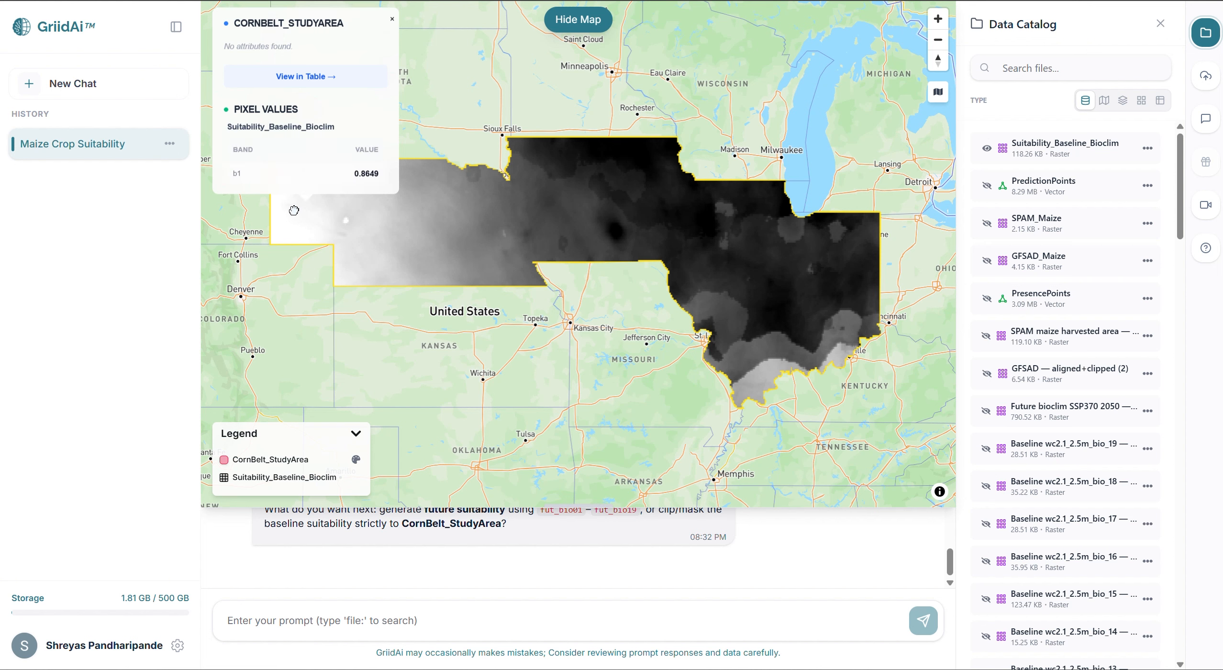
{"action": "left_click", "coordinate": [298, 208]}
{"action": "left_click", "coordinate": [442, 242]}
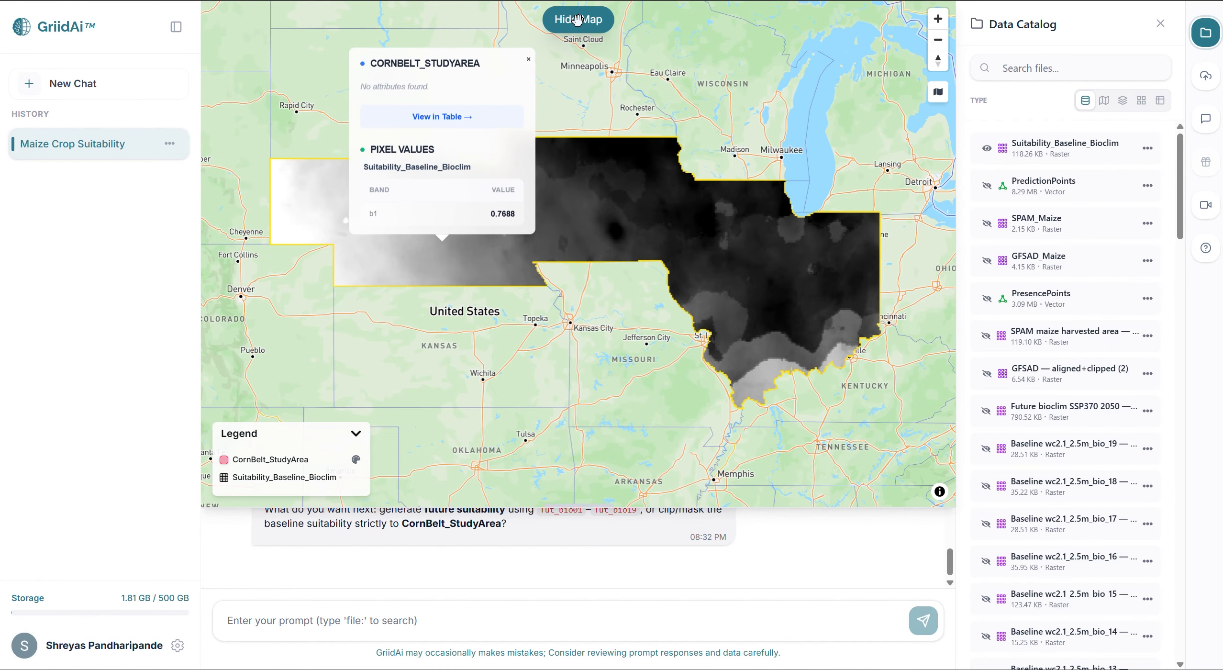
{"action": "left_click", "coordinate": [578, 20]}
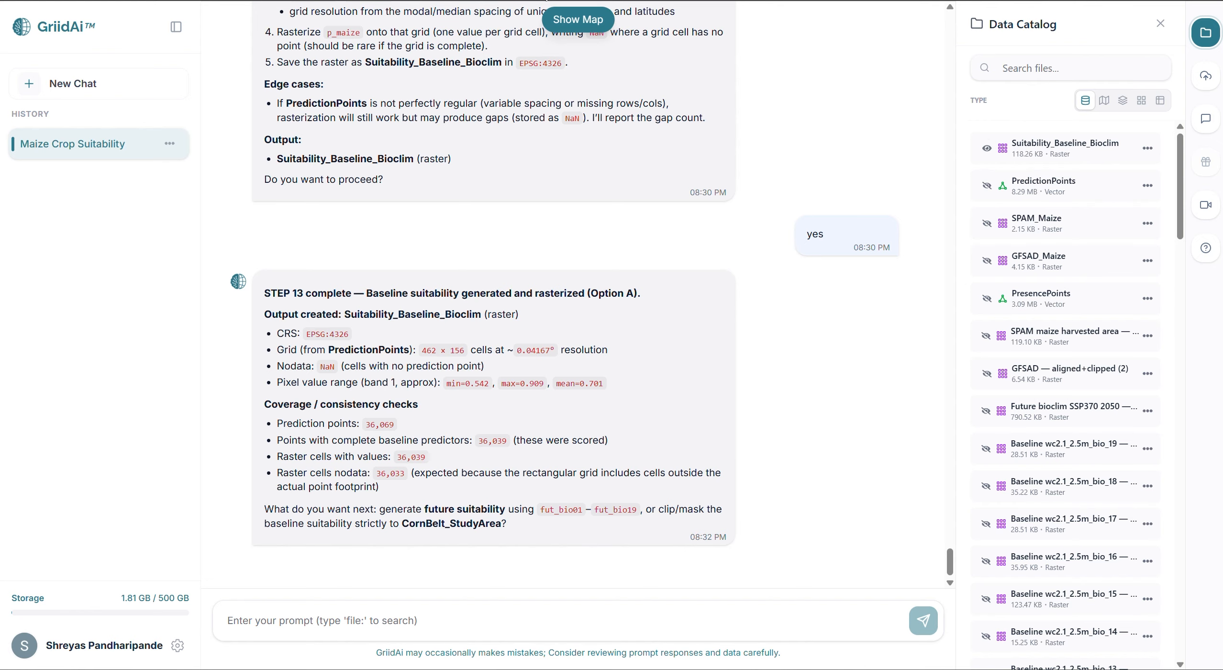
Prompt for STEP 14: apply the same trained model to fut_bio01–fut_bio19, rasterize the predictions to the grid as Suitability_Future_Bioclim, and approve with "yes"
{"action": "key", "text": "ctrl+v"}
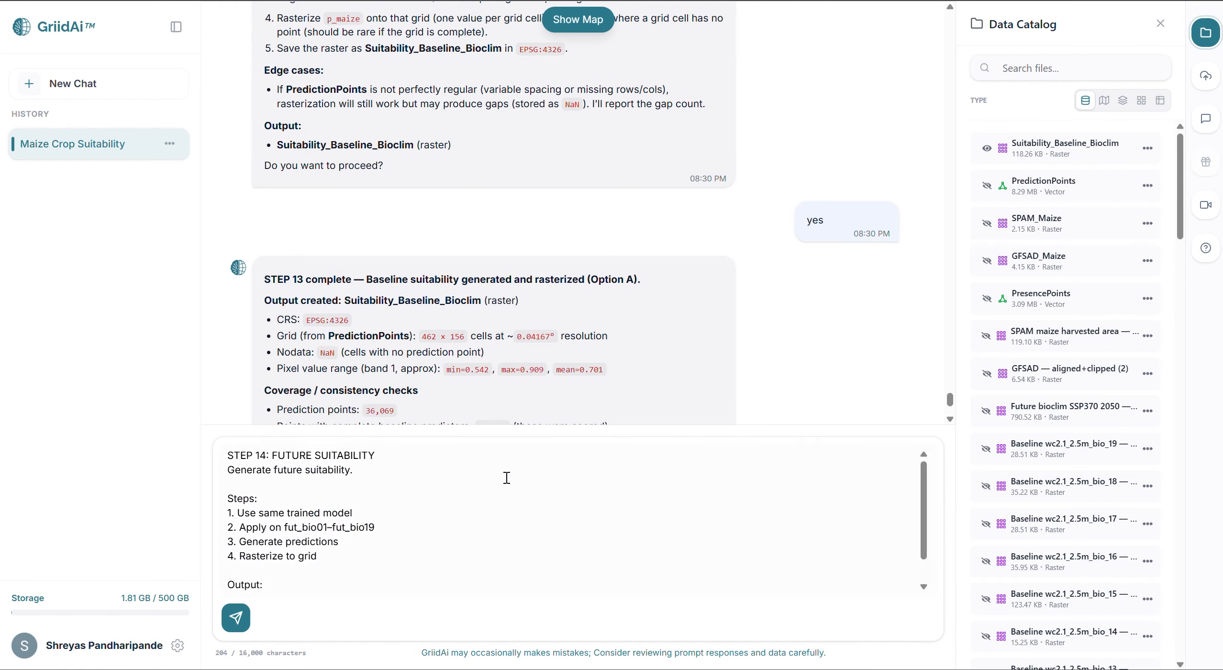
{"action": "left_click", "coordinate": [496, 499]}
{"action": "key", "text": "Return"}
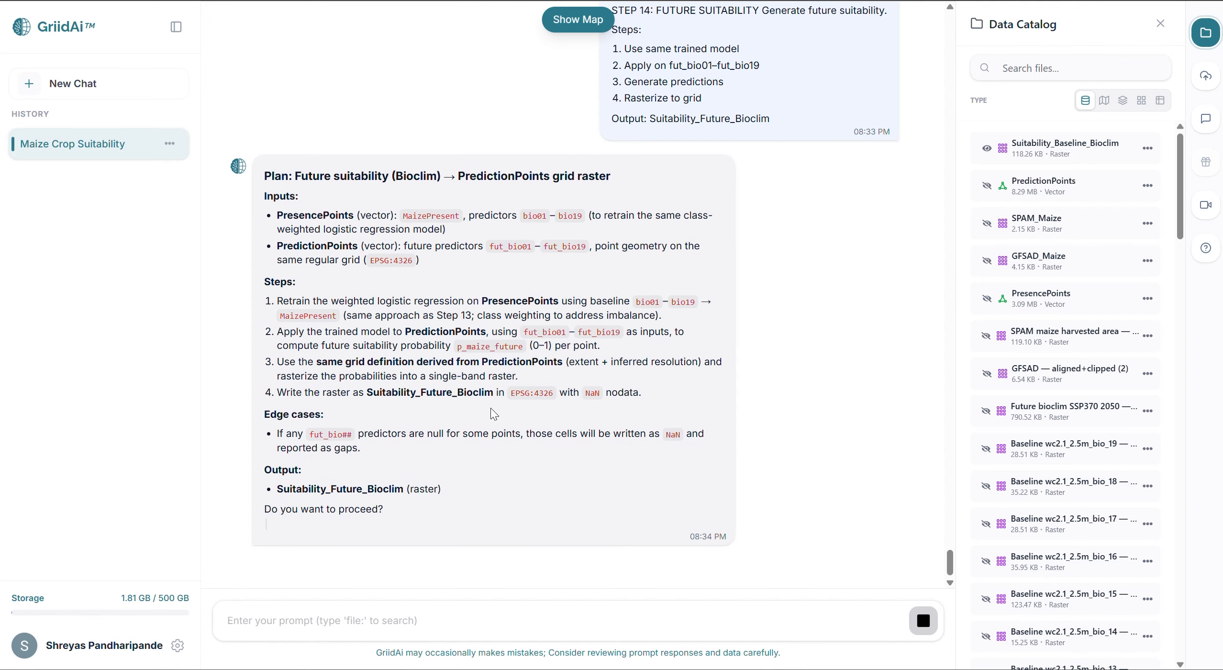
{"action": "left_click", "coordinate": [425, 619]}
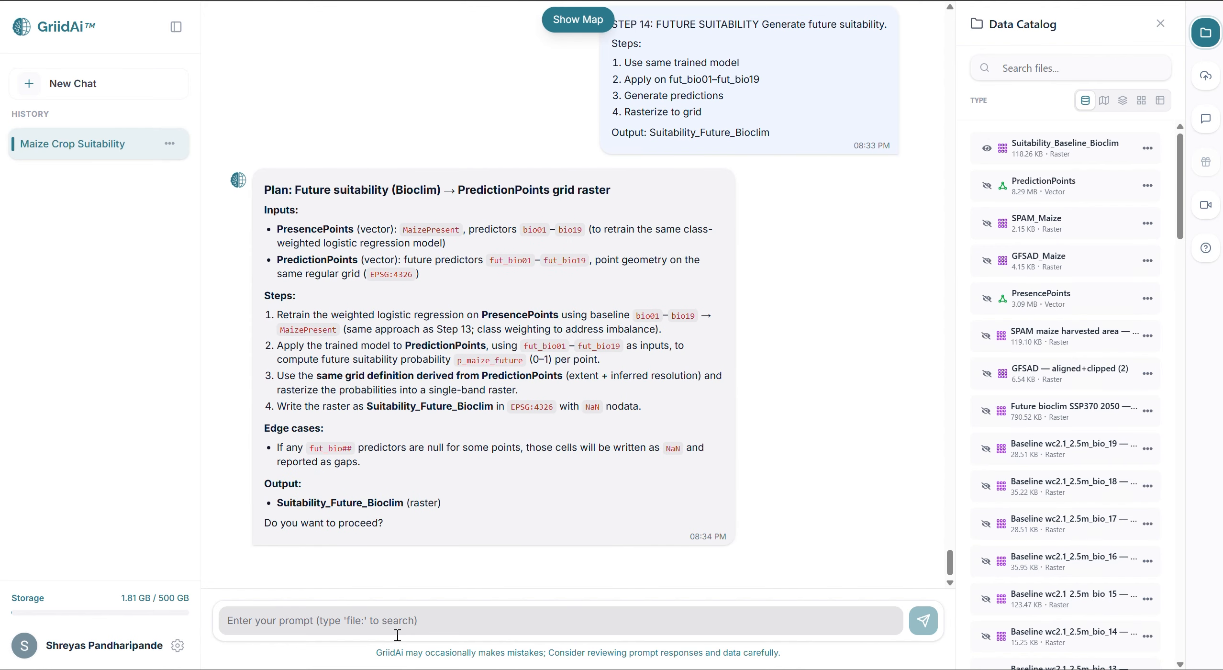
{"action": "type", "text": "yes"}
{"action": "key", "text": "Return"}
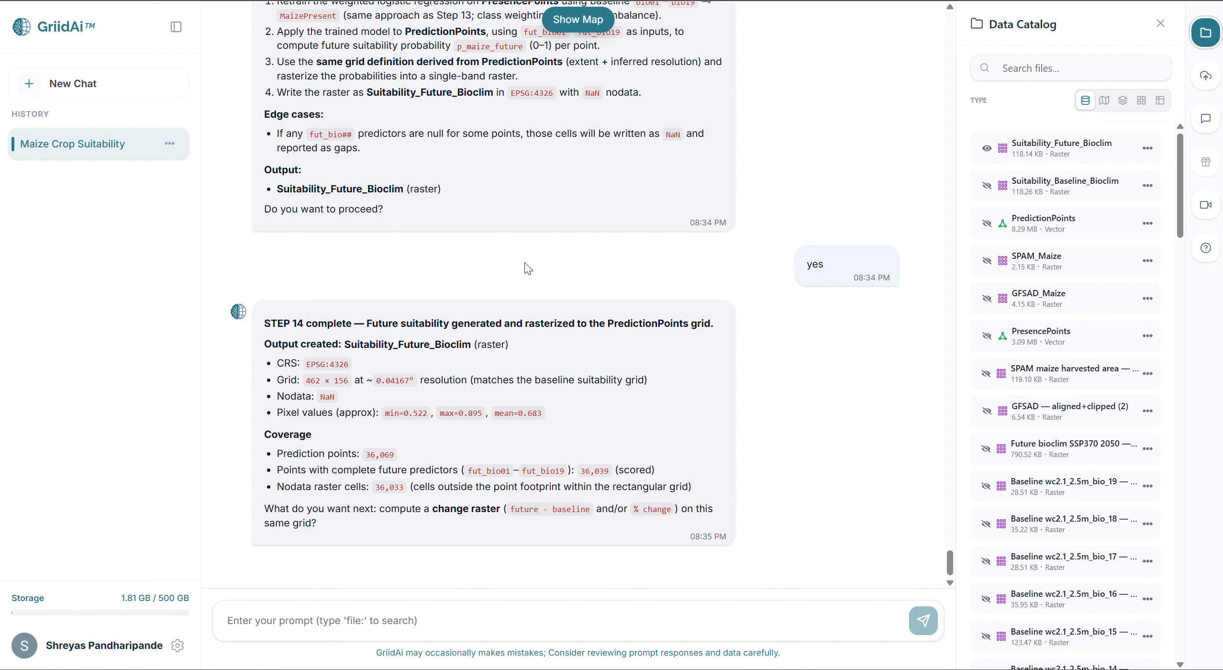
Show Suitability_Future_Bioclim on the map and sample pixel values at several places from west to east across the study area
{"action": "left_click", "coordinate": [987, 151]}
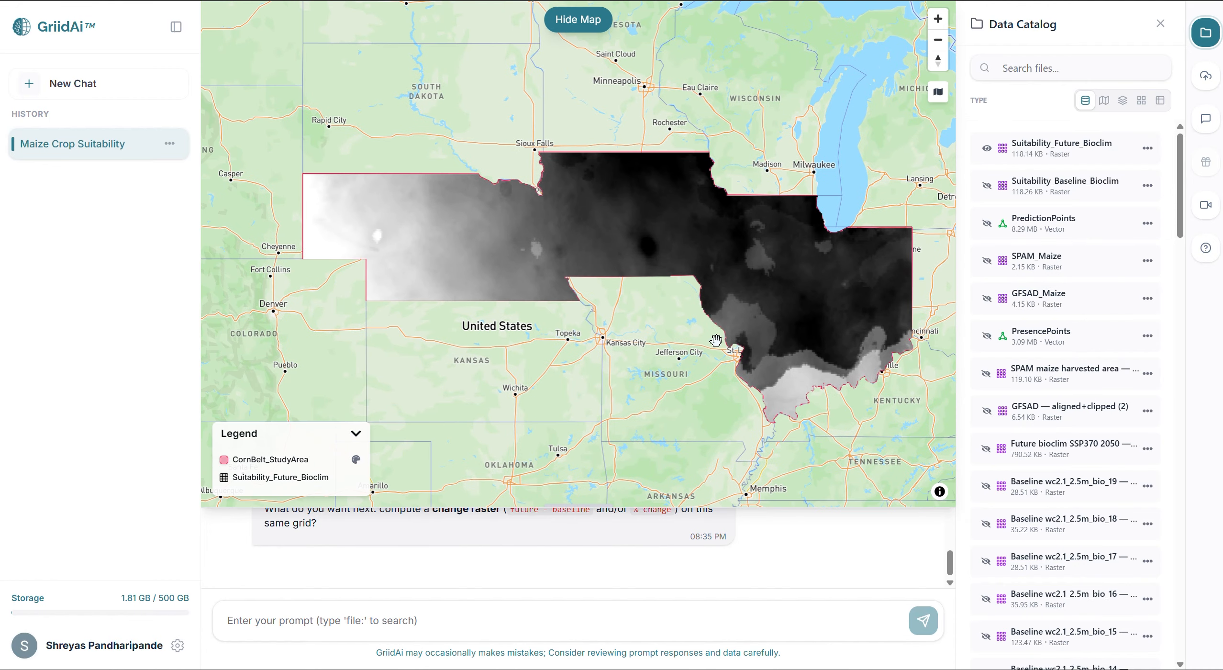
{"action": "left_click", "coordinate": [369, 249]}
{"action": "left_click", "coordinate": [502, 249]}
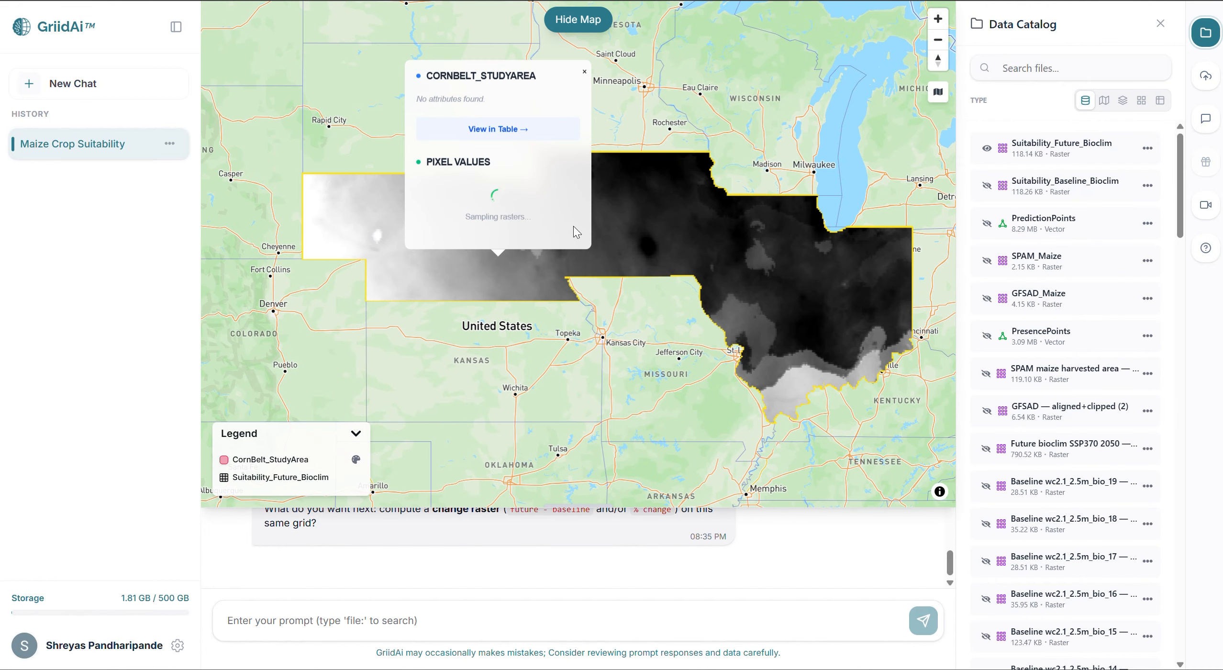
{"action": "left_click", "coordinate": [617, 215]}
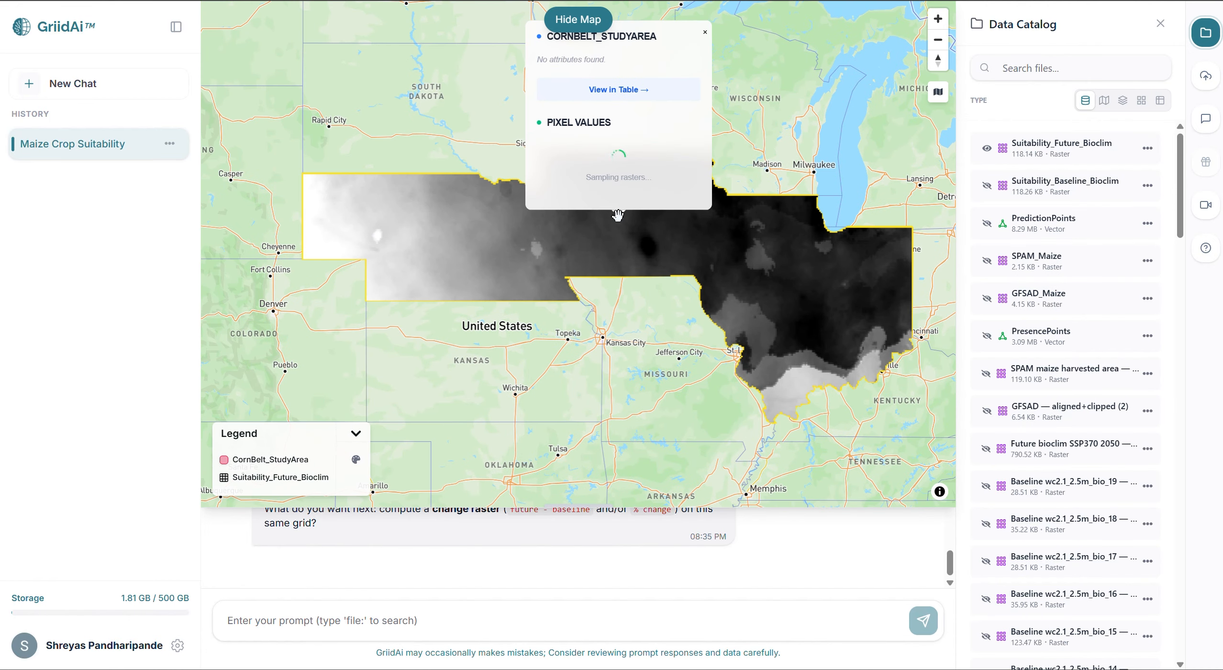
{"action": "left_click", "coordinate": [761, 253]}
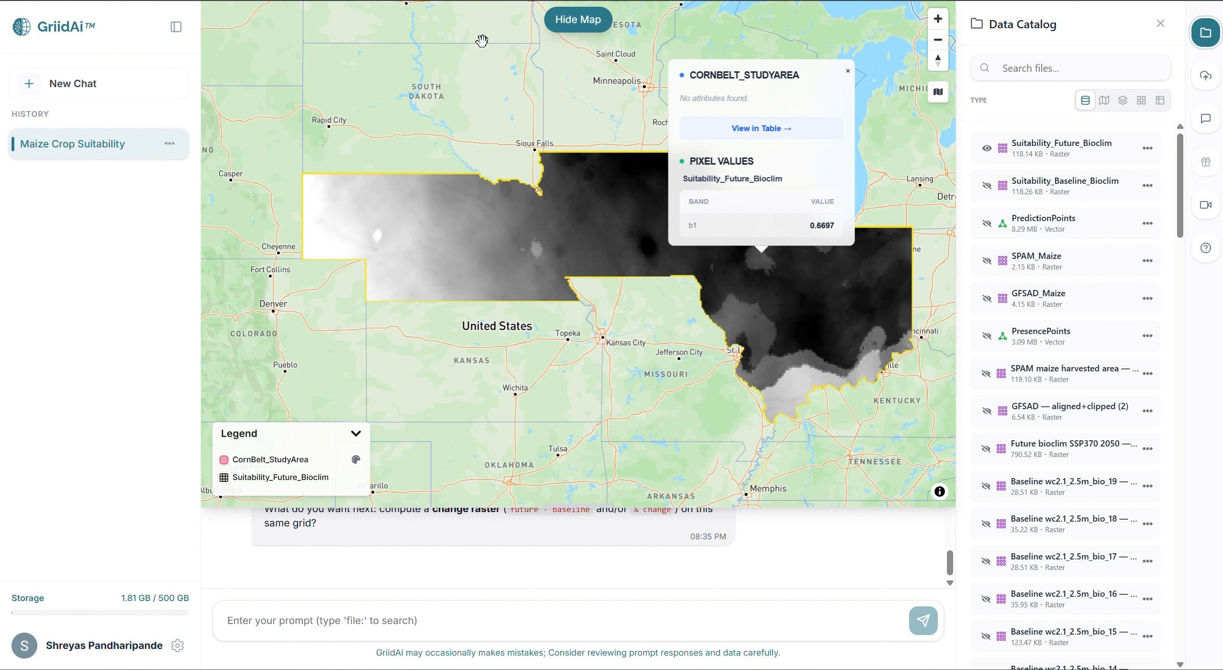
Hide the map and prompt for STEP 16: a final modeling report with model performance (AUC, confusion matrix), feature importance (top variables) and suitability interpretation
{"action": "type", "text": "STEP 16: FINAL REPORT Generate final modeling report.  Include: 1. Model performance (AUC, confusion matrix) 2. Feature importance (top variables) 3. Suitability interpretation"}
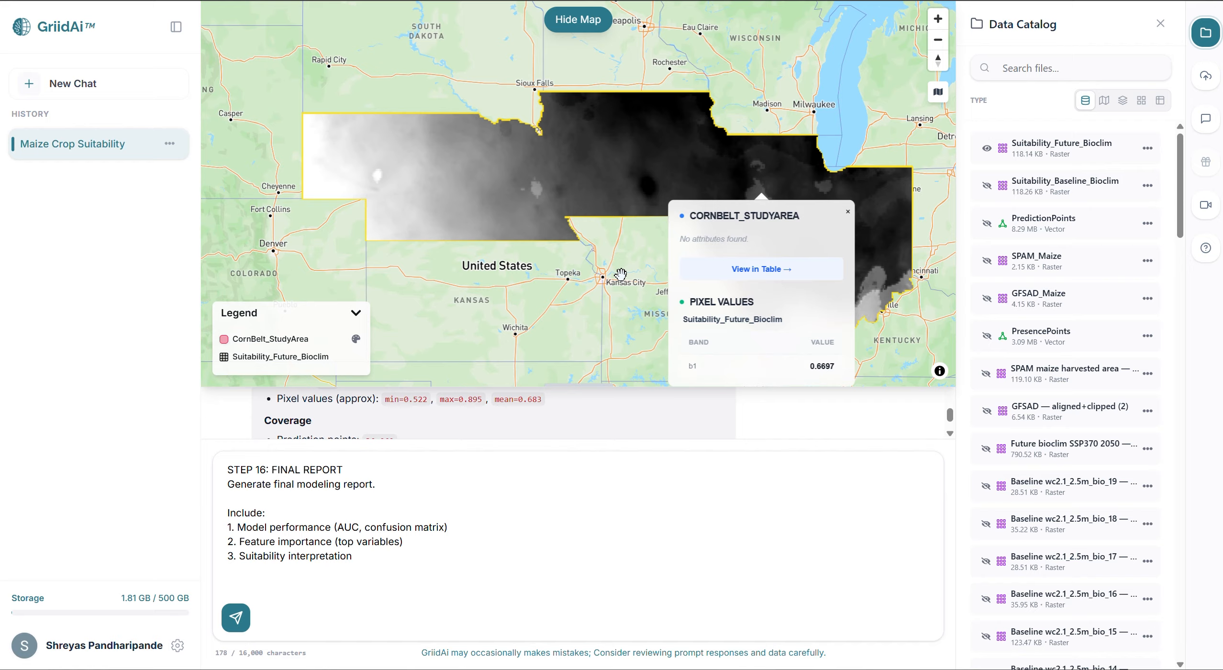
{"action": "left_click", "coordinate": [578, 19]}
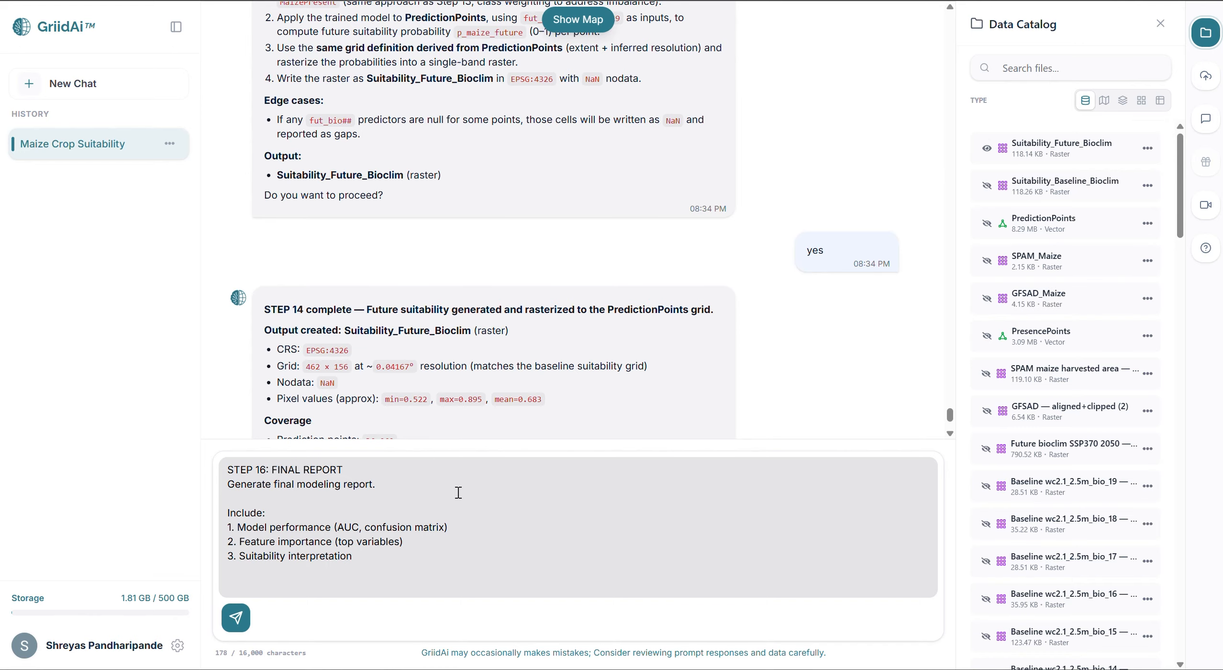
{"action": "key", "text": "Return"}
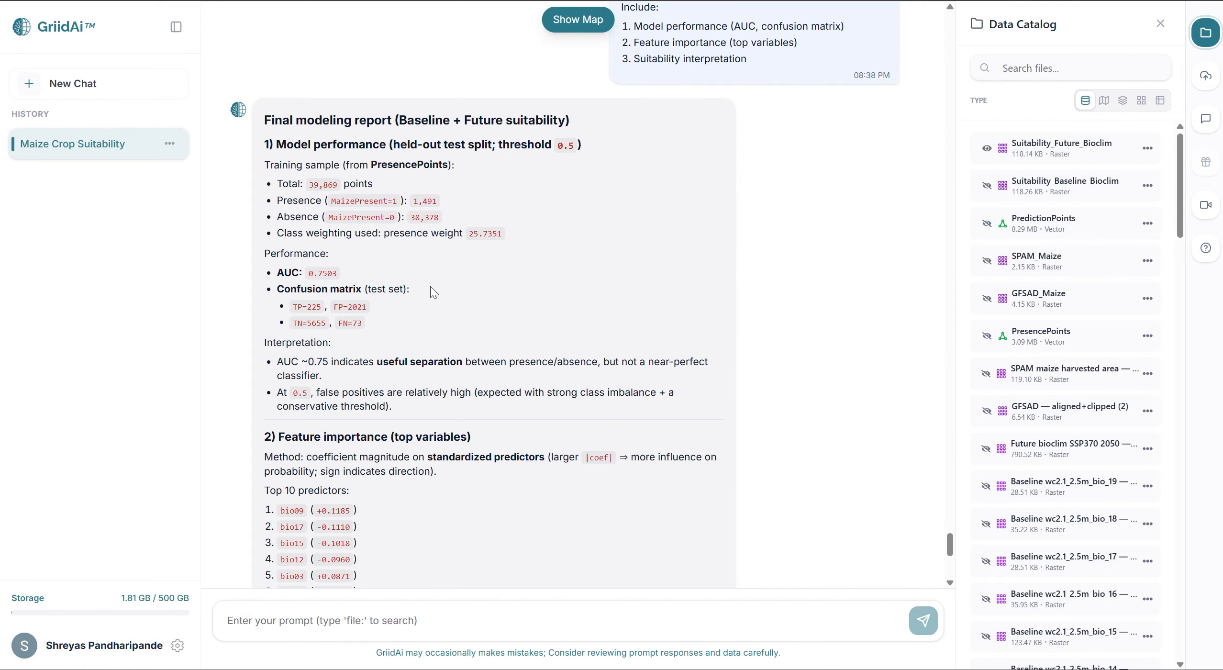
Read through the final modeling report's model performance, feature importance and suitability interpretation sections
{"action": "scroll", "coordinate": [430, 286], "scroll_direction": "down", "scroll_amount": 3}
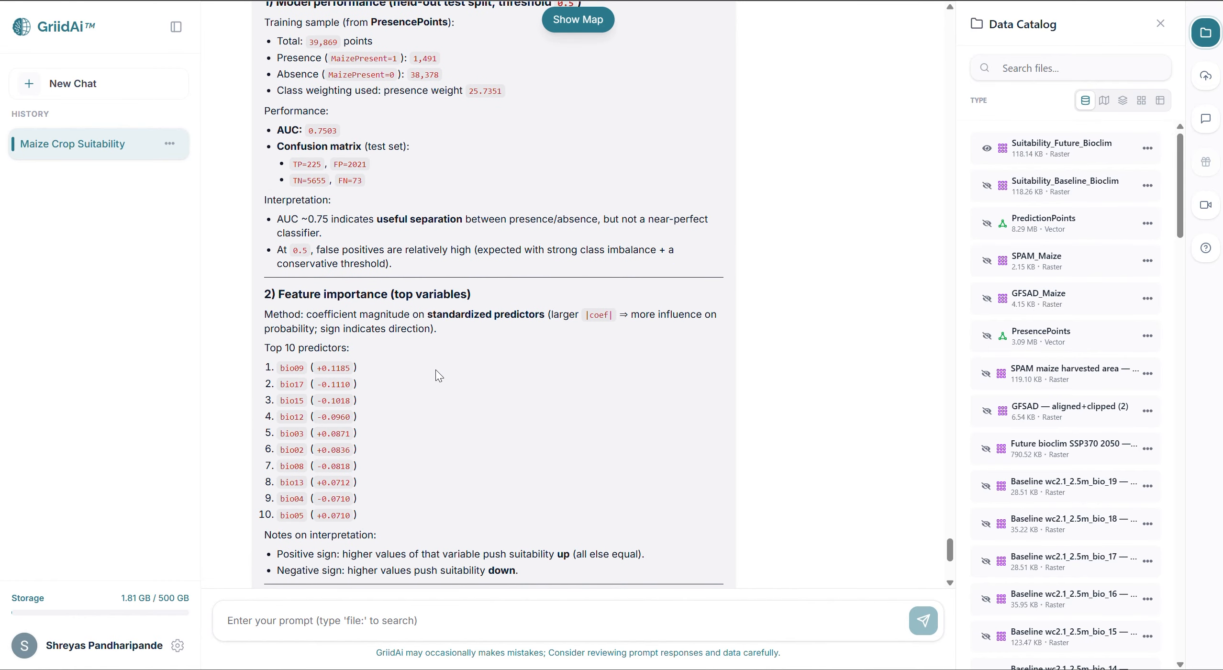
{"action": "scroll", "coordinate": [436, 371], "scroll_direction": "down", "scroll_amount": 1}
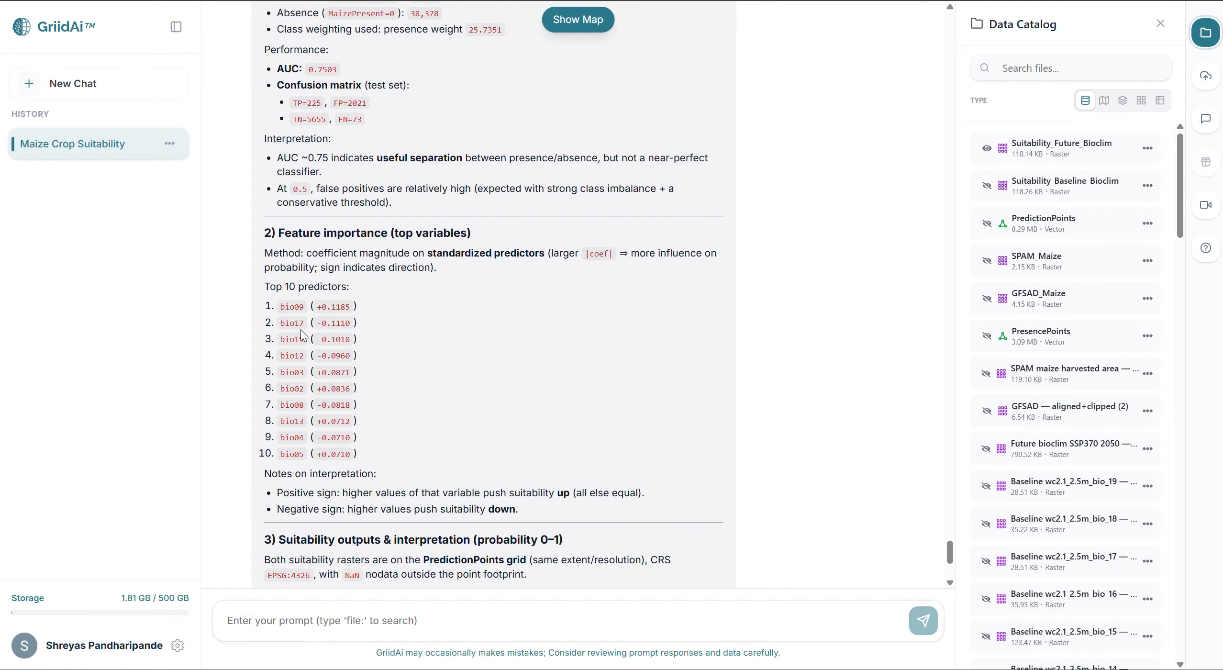
{"action": "scroll", "coordinate": [436, 359], "scroll_direction": "down", "scroll_amount": 1}
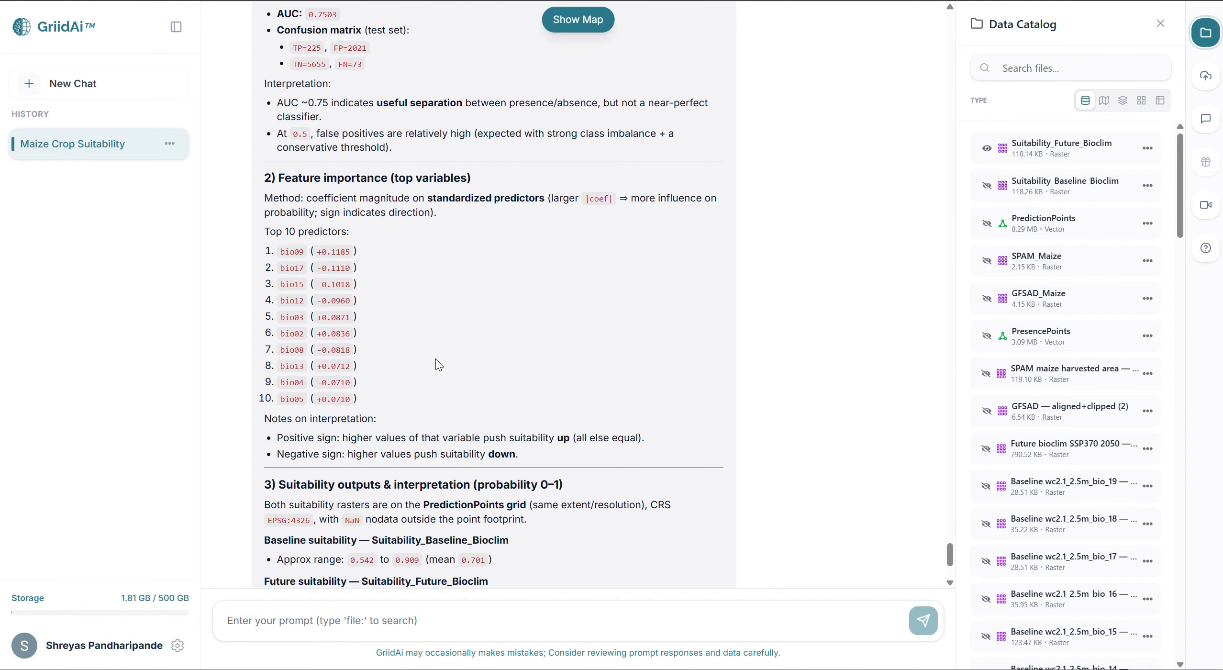
{"action": "scroll", "coordinate": [436, 366], "scroll_direction": "down", "scroll_amount": 3}
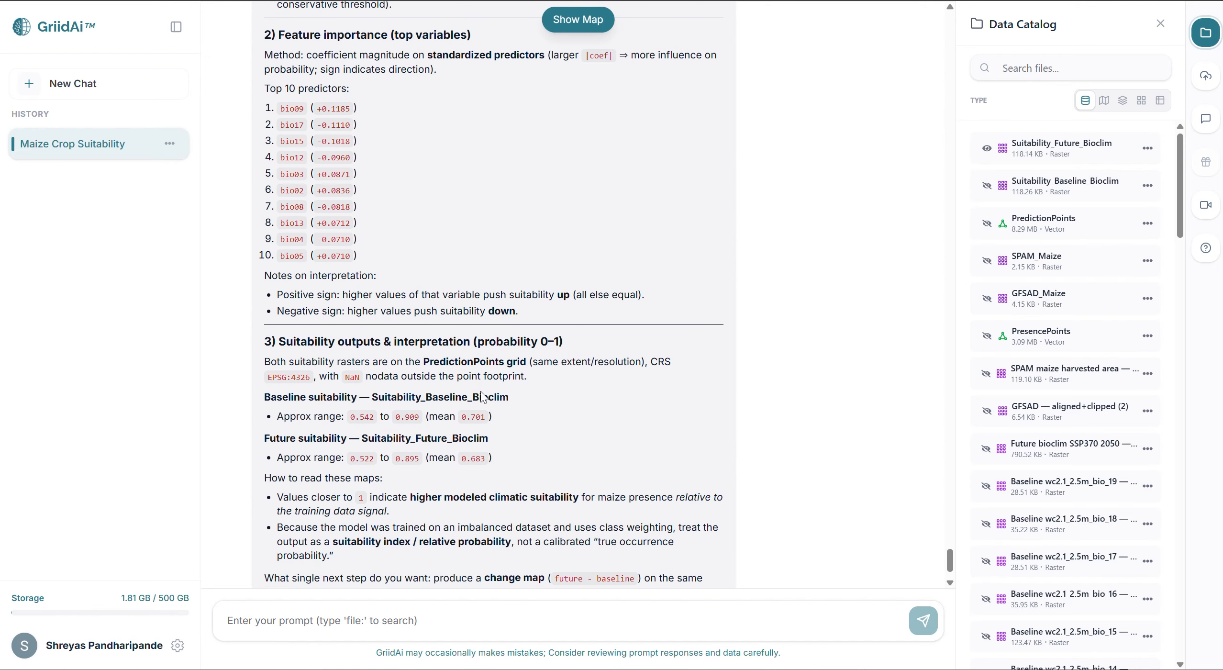
{"action": "scroll", "coordinate": [483, 397], "scroll_direction": "down", "scroll_amount": 1}
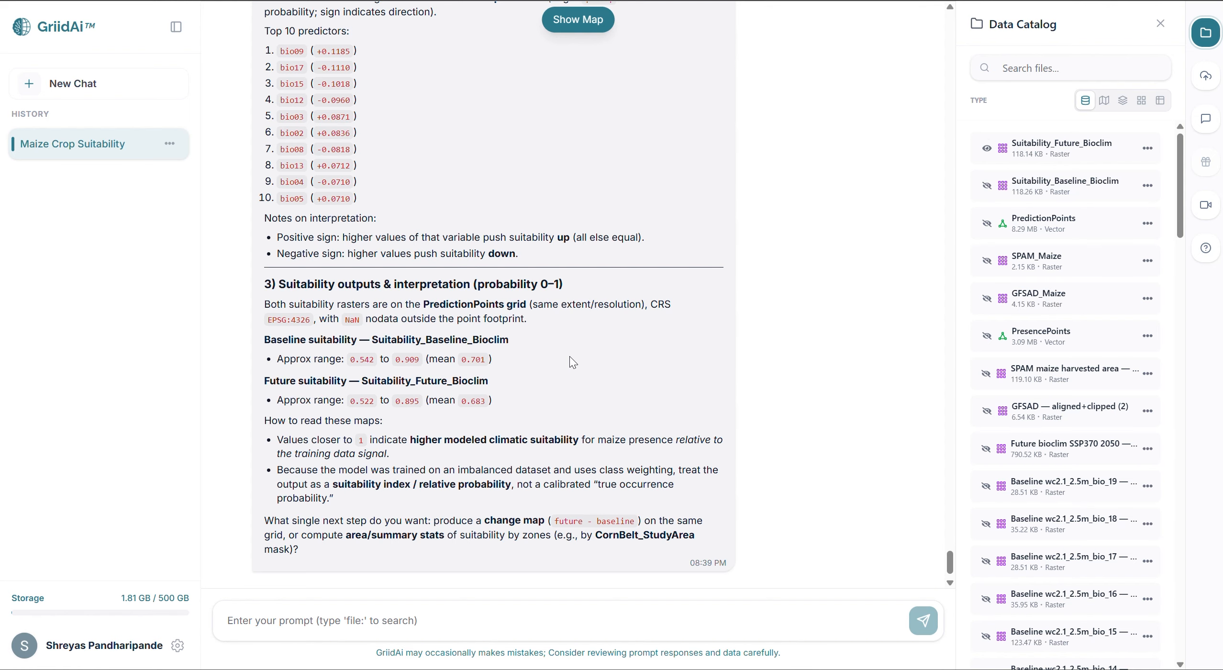
{"action": "scroll", "coordinate": [573, 362], "scroll_direction": "down", "scroll_amount": 1}
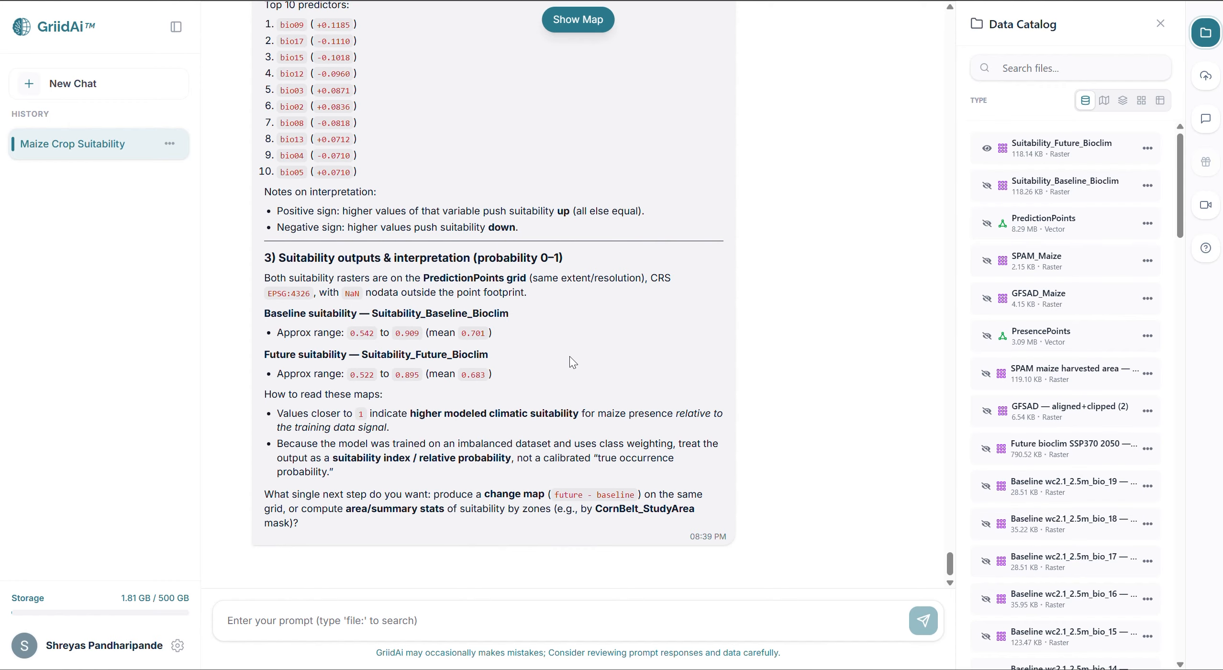
Prompt for "produce a change map (future - baseline) on the same grid" and approve the proposed plan with "yes"
{"action": "type", "text": "produce a change map (future - baseline) on the same grid"}
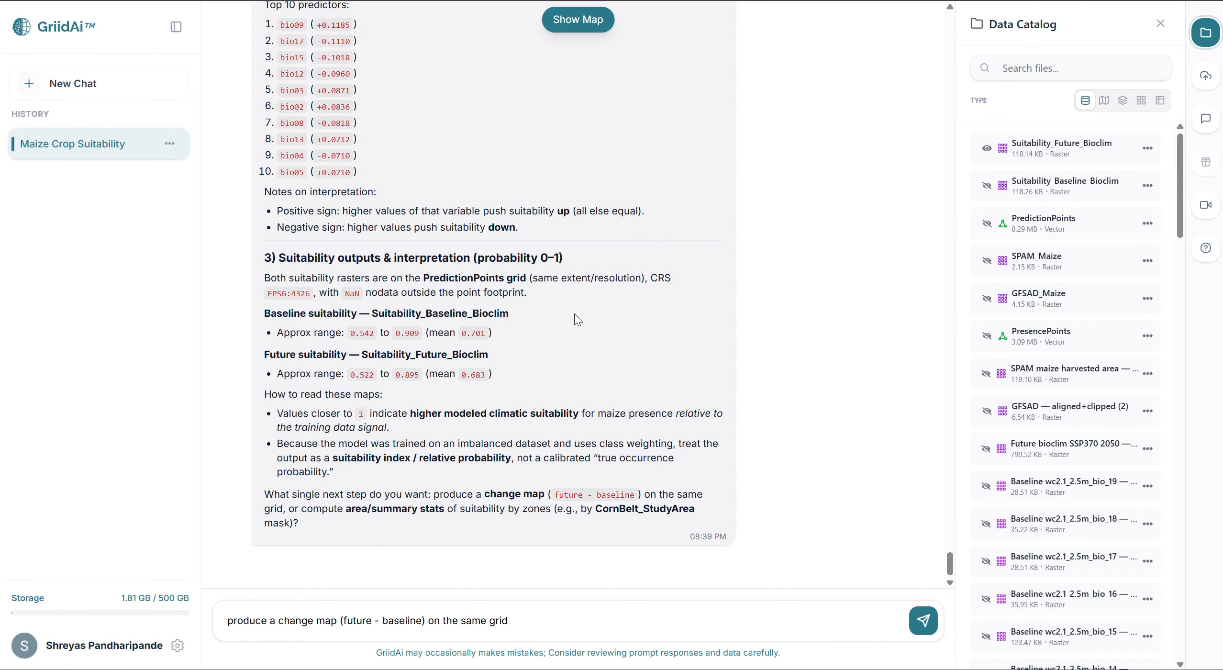
{"action": "key", "text": "Return"}
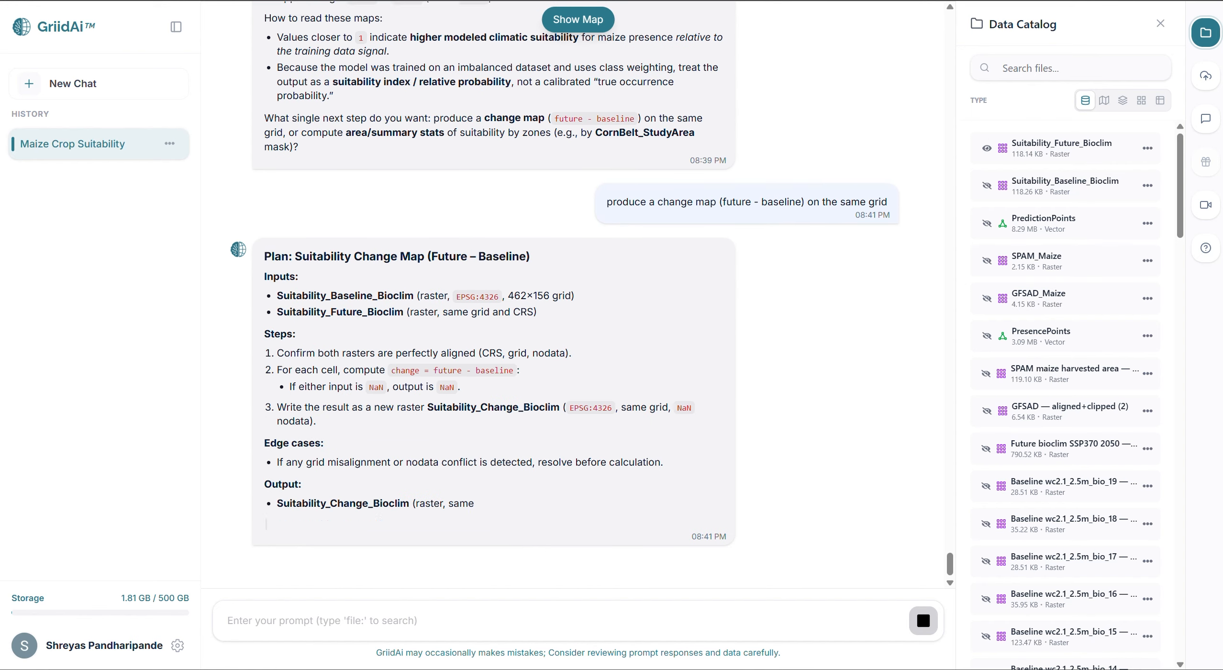
{"action": "left_click", "coordinate": [374, 613]}
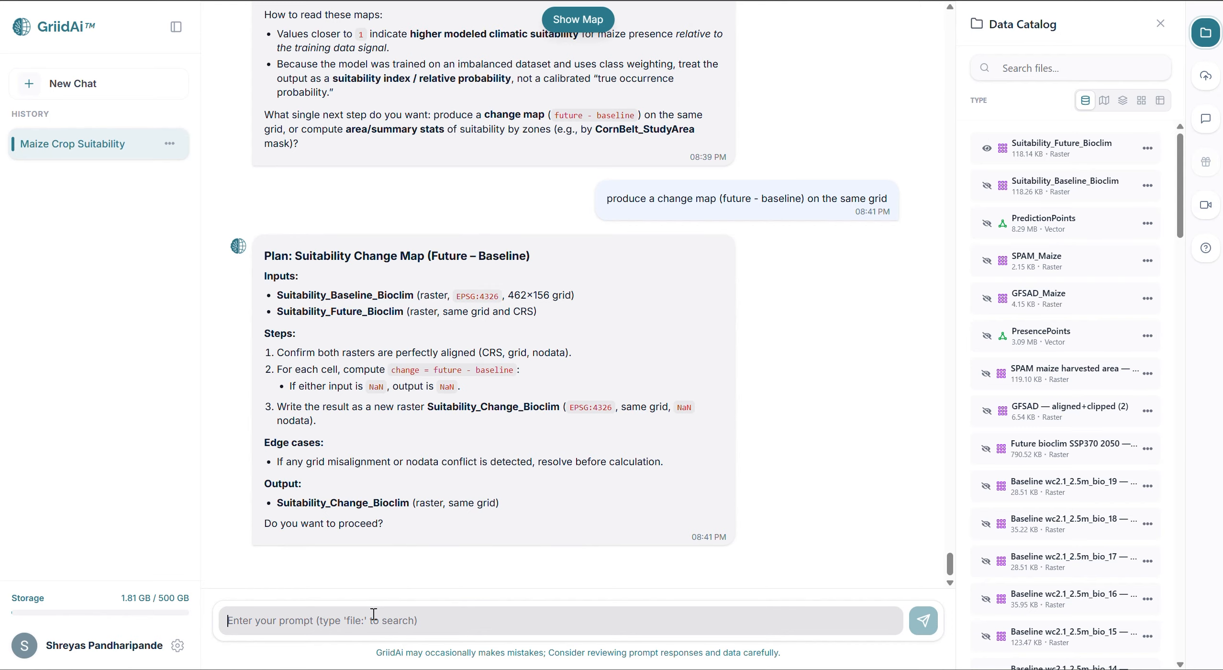
{"action": "type", "text": "yes"}
{"action": "key", "text": "Return"}
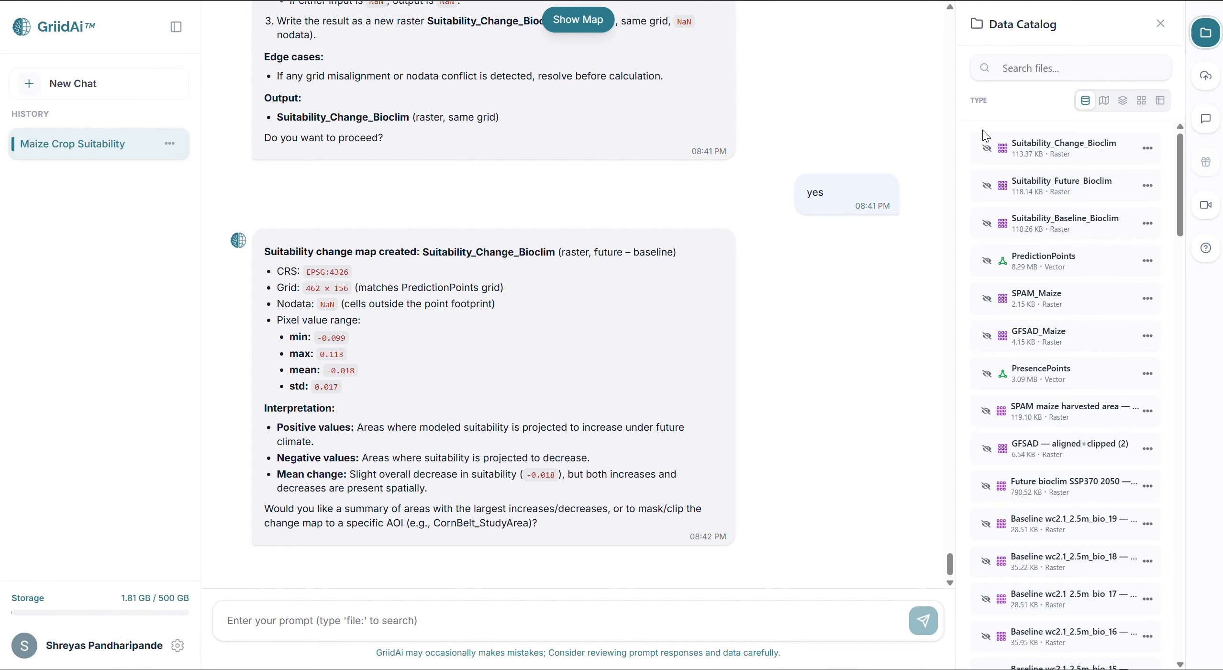
Show Suitability_Change_Bioclim on the map and sample pixel values in dark, grey and white areas across the study area
{"action": "left_click", "coordinate": [988, 150]}
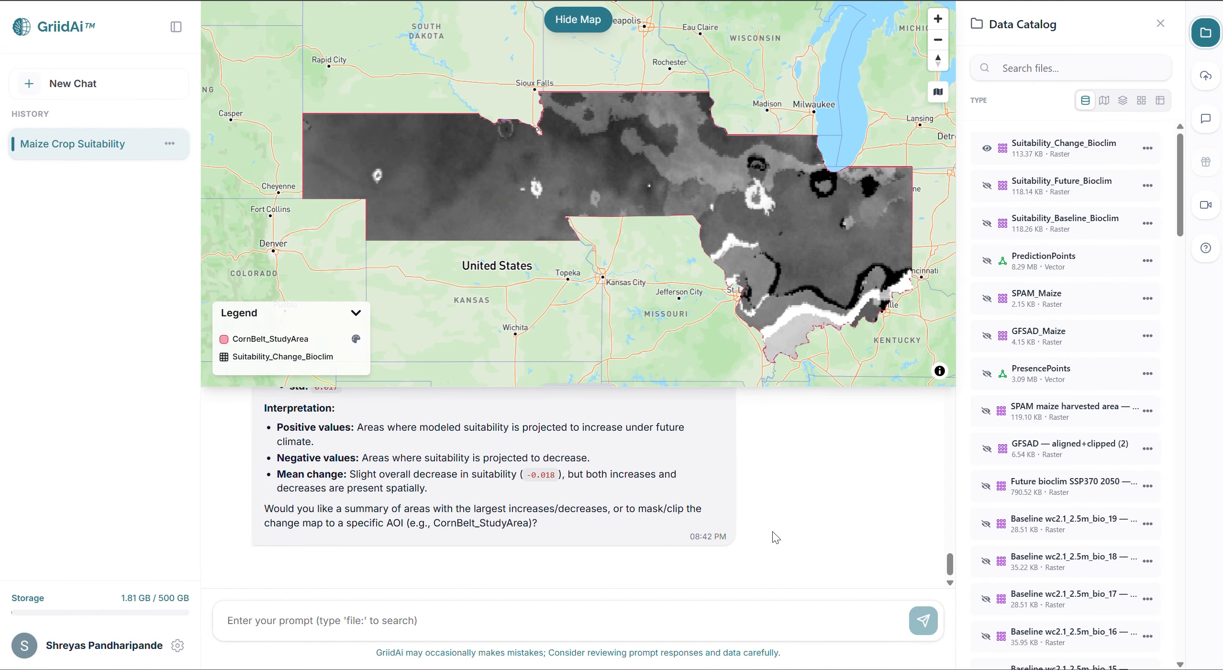
{"action": "scroll", "coordinate": [708, 531], "scroll_direction": "up", "scroll_amount": 1}
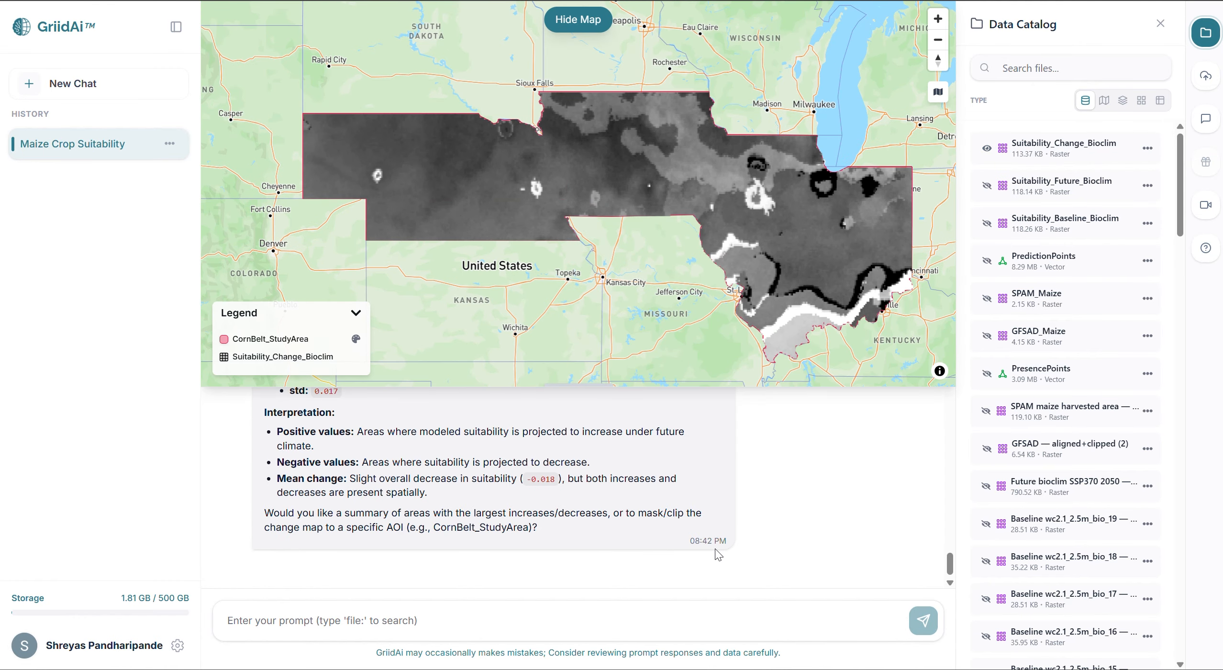
{"action": "left_click", "coordinate": [643, 158]}
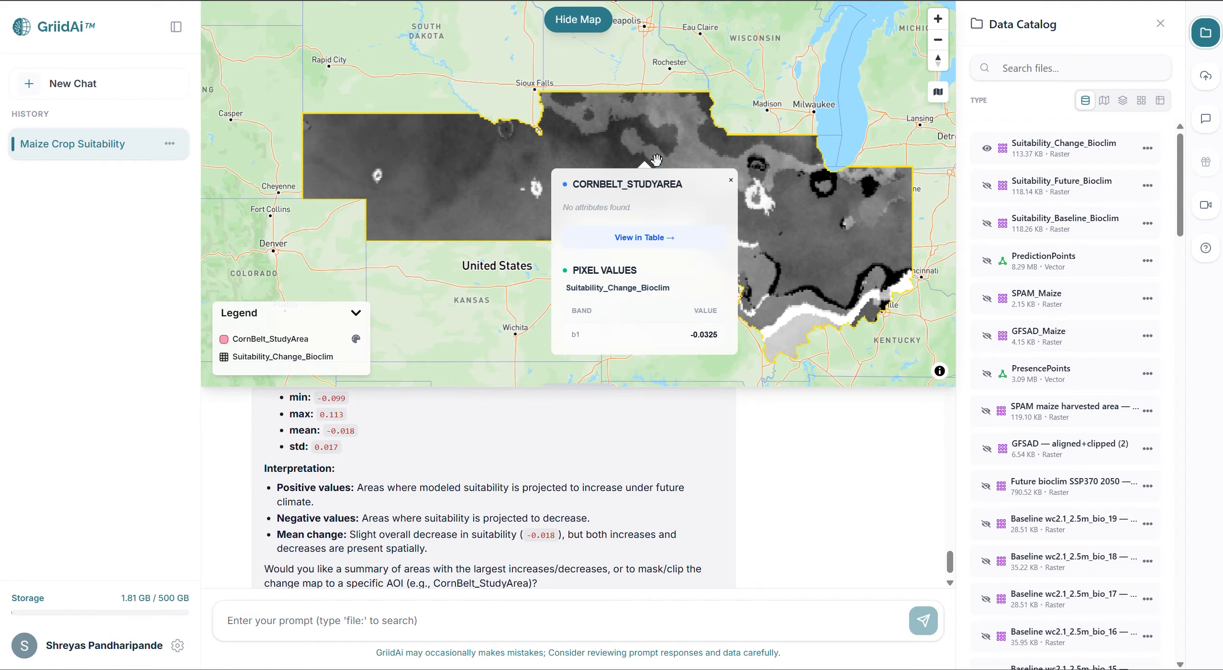
{"action": "left_click", "coordinate": [789, 313]}
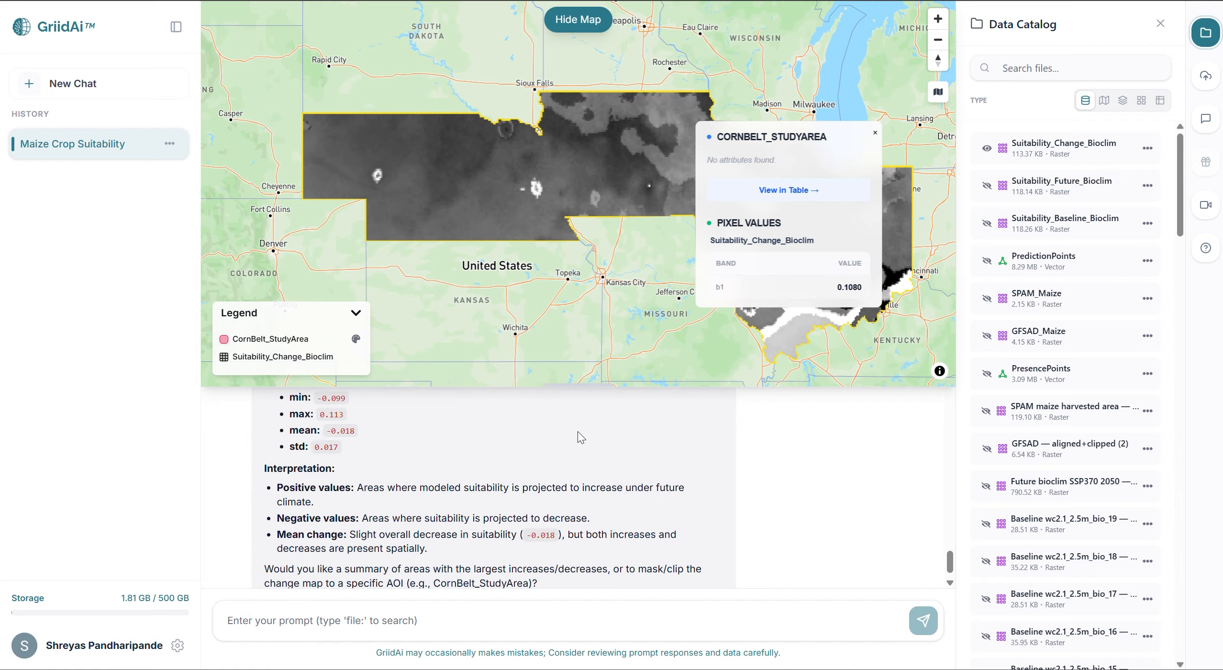
{"action": "scroll", "coordinate": [547, 461], "scroll_direction": "down", "scroll_amount": 1}
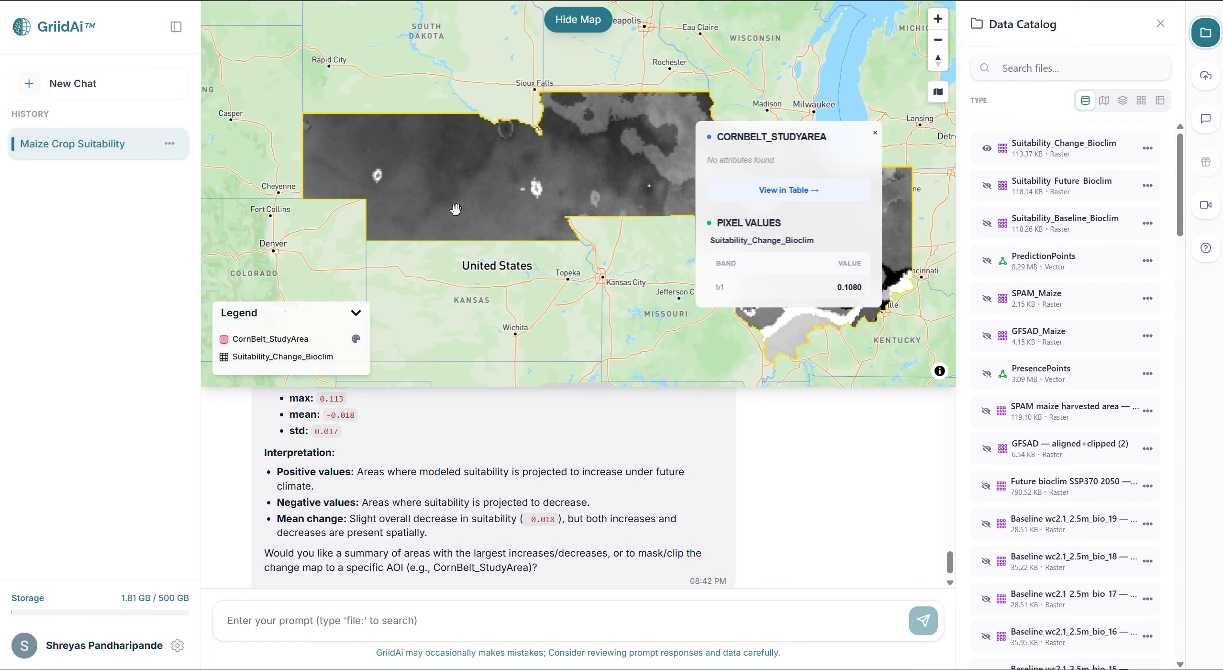
{"action": "left_click", "coordinate": [376, 173]}
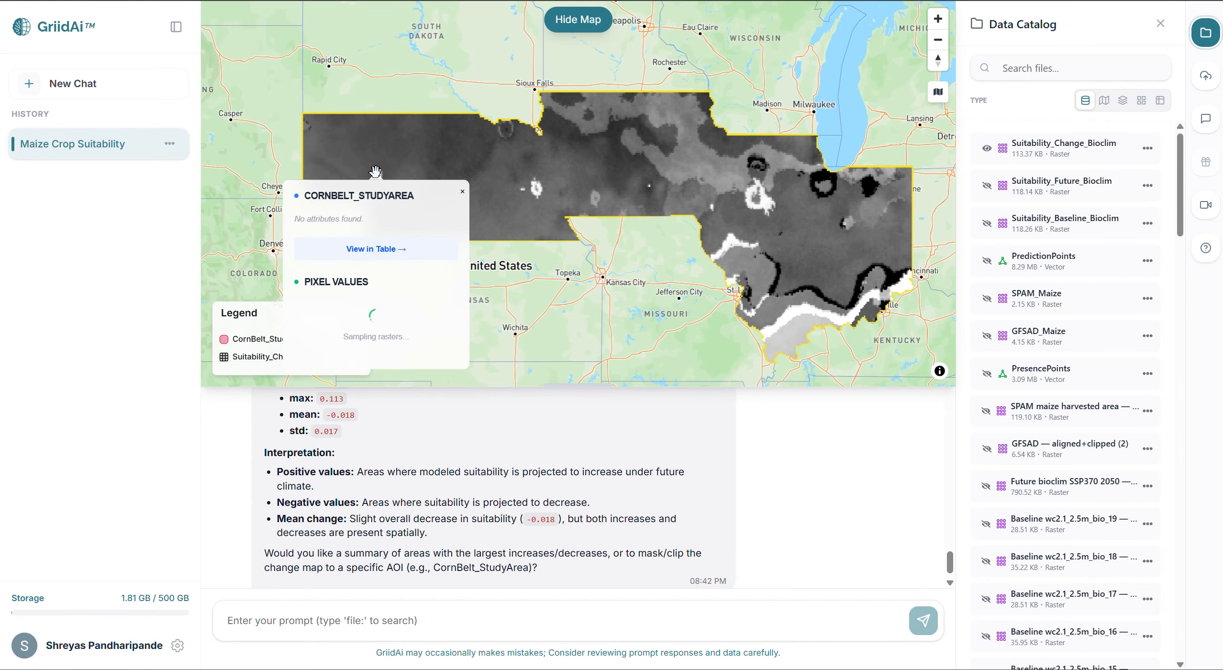
{"action": "left_click", "coordinate": [560, 137]}
{"action": "left_click", "coordinate": [731, 176]}
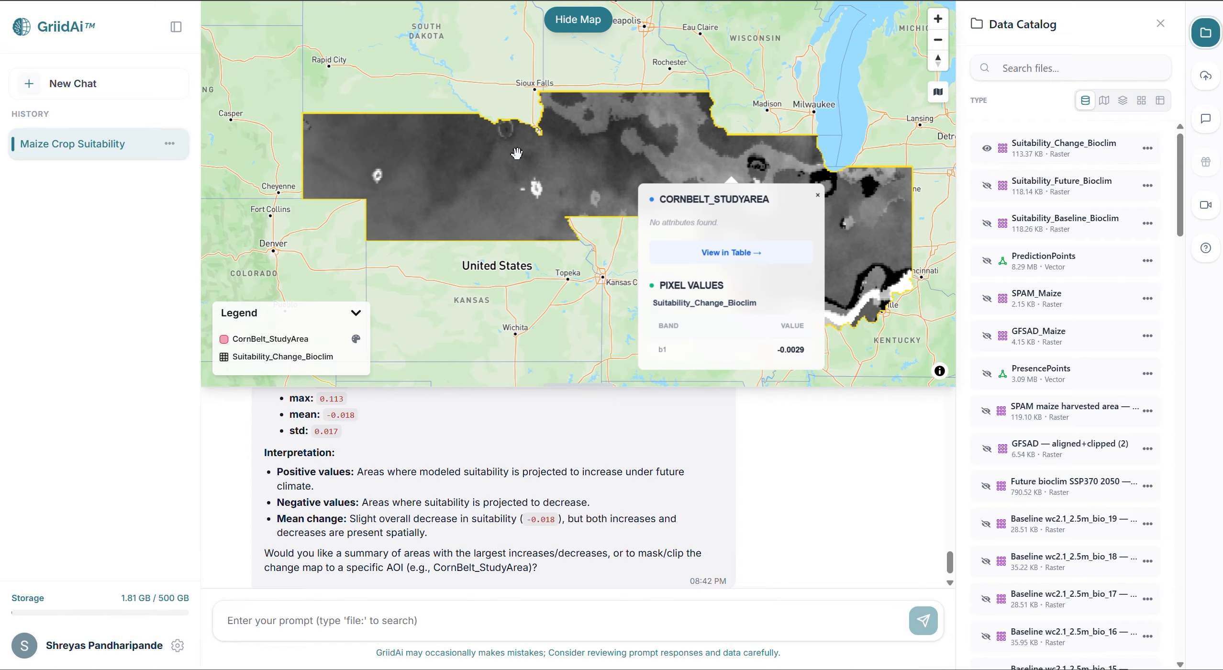
{"action": "left_click", "coordinate": [516, 153]}
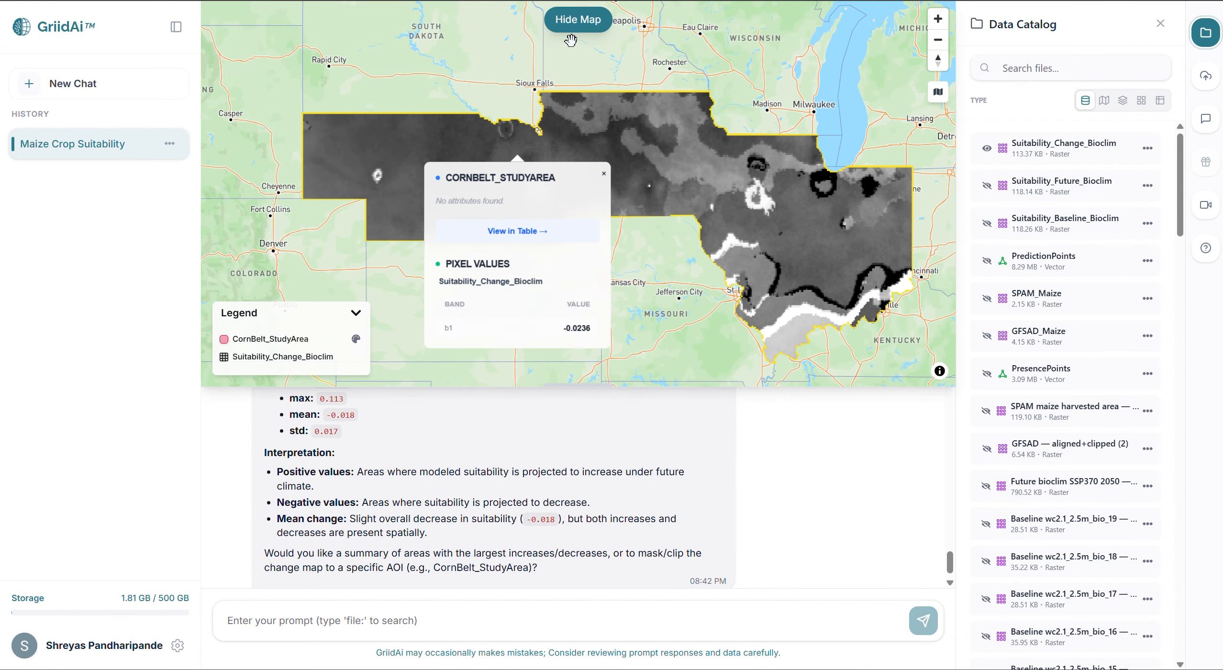
Hide the map and leave the Maize Crop Suitability chat for the welcome page
{"action": "left_click", "coordinate": [575, 24]}
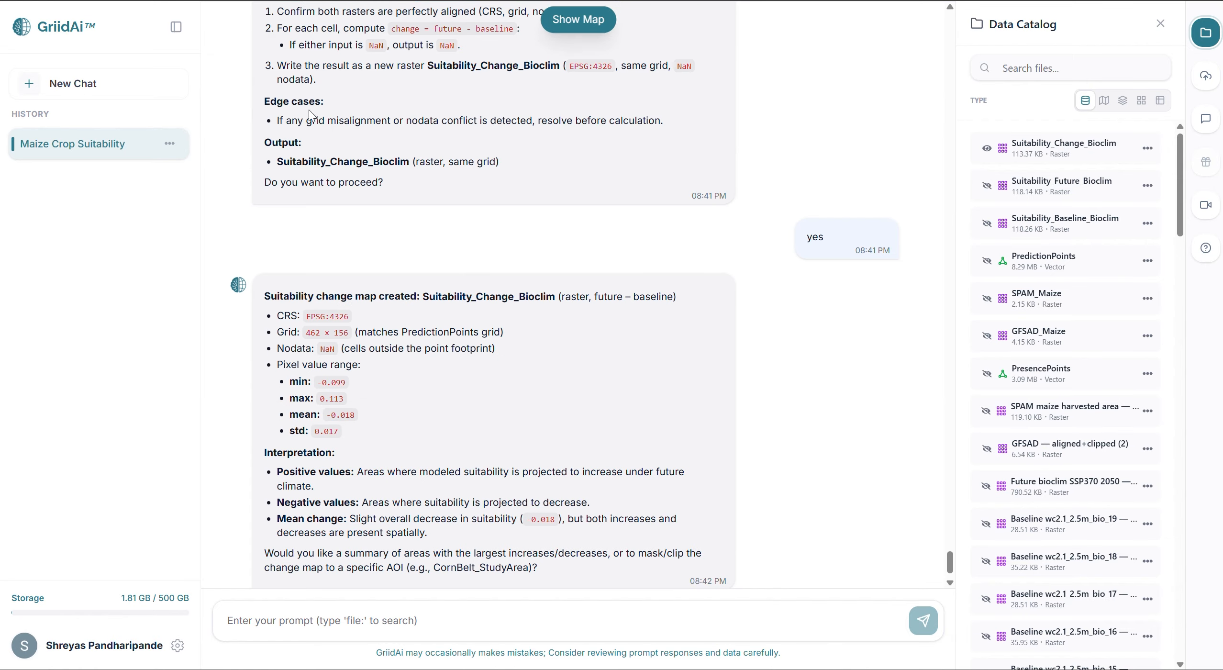
{"action": "left_click", "coordinate": [75, 24]}
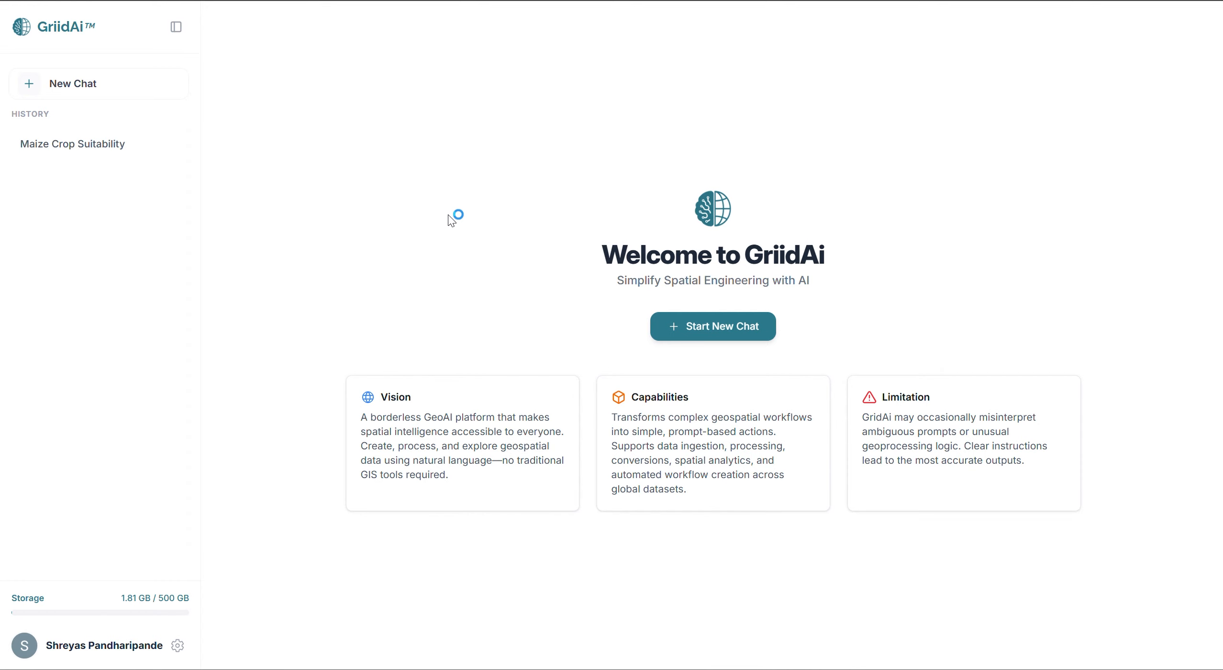